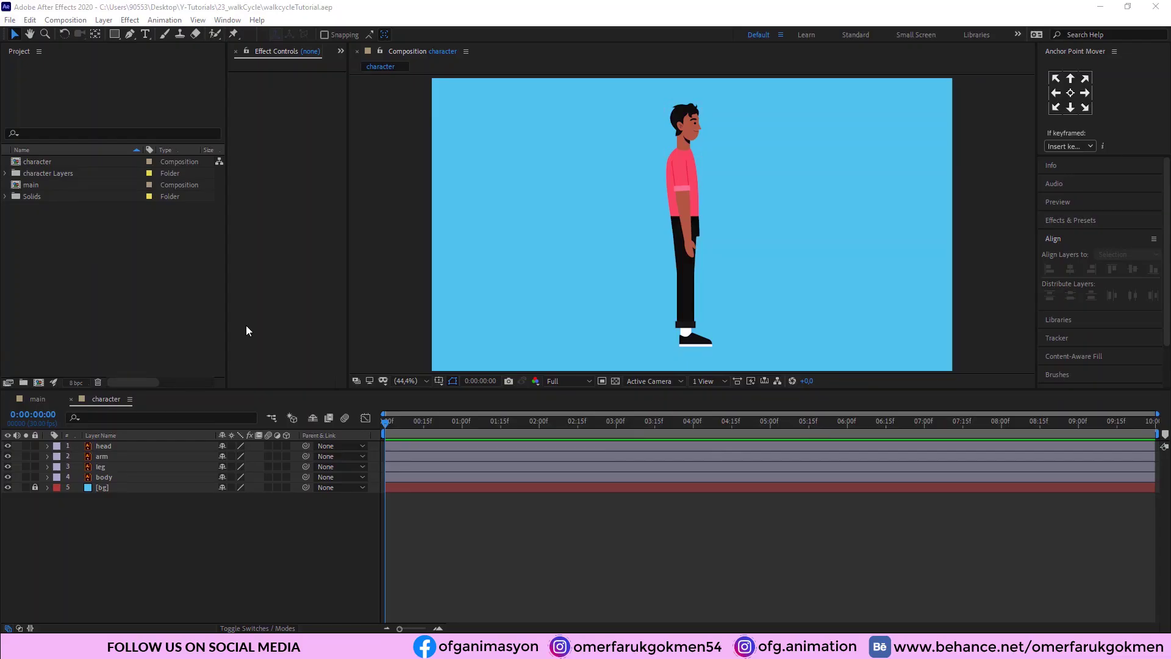
Step: Toggle the head and arm layers' visibility to identify each body part
click(295, 415)
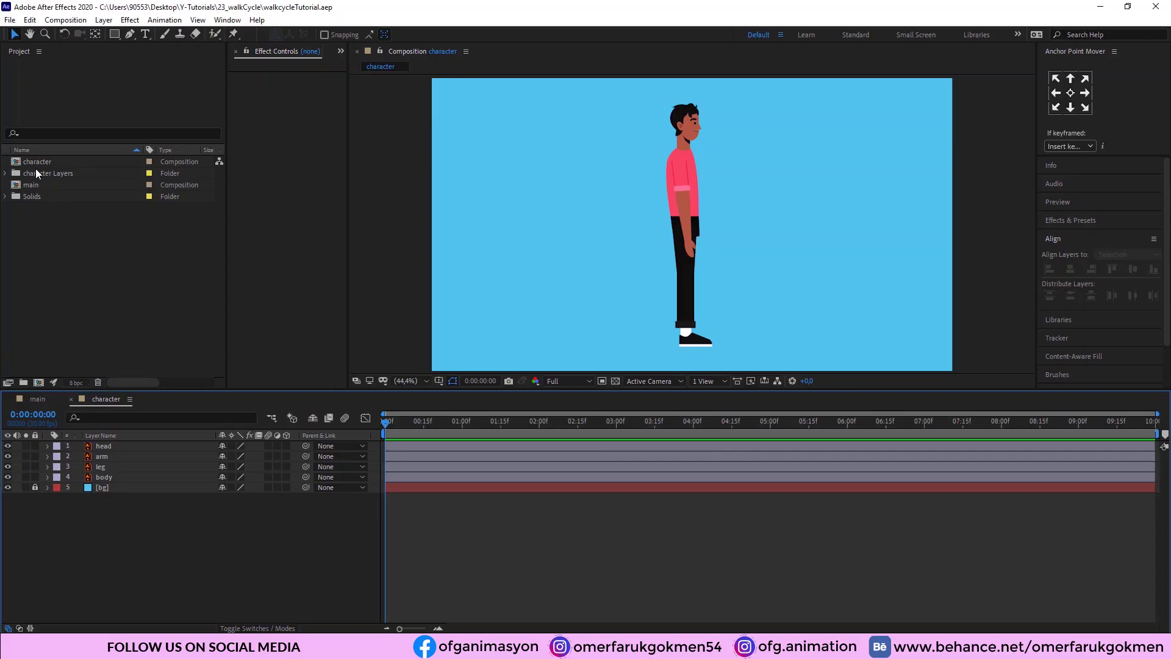
click(108, 447)
click(8, 446)
click(8, 446)
click(8, 457)
click(8, 456)
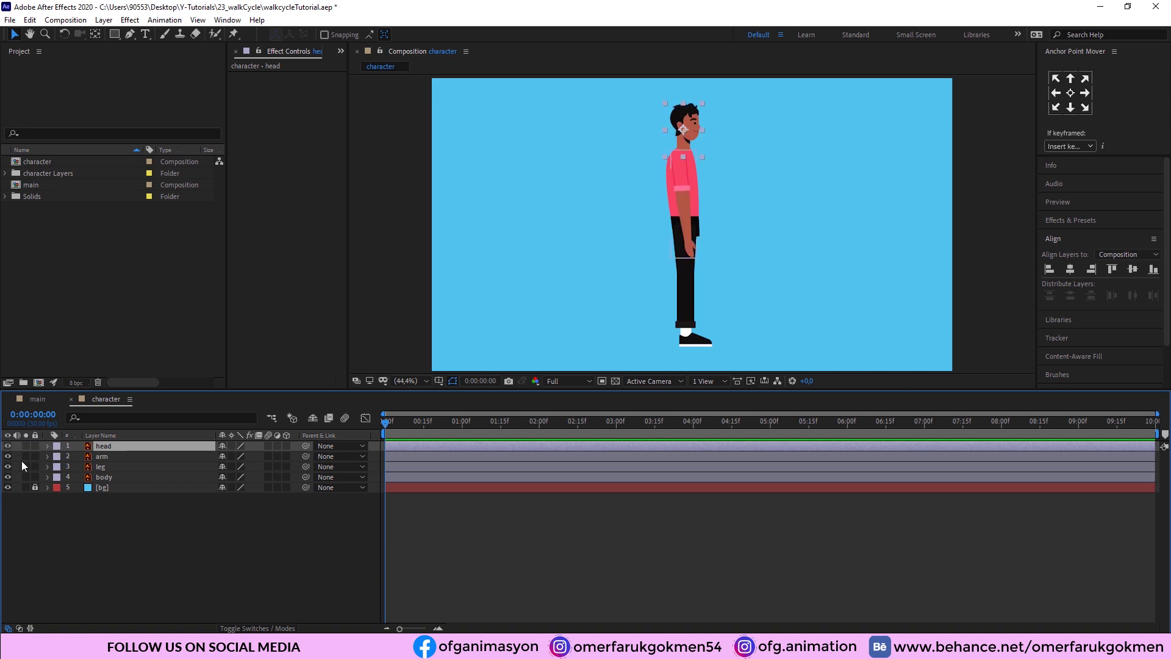
click(101, 457)
click(8, 456)
click(8, 457)
Step: Toggle the leg and body layers' visibility to check them, then select the head
click(8, 467)
click(7, 467)
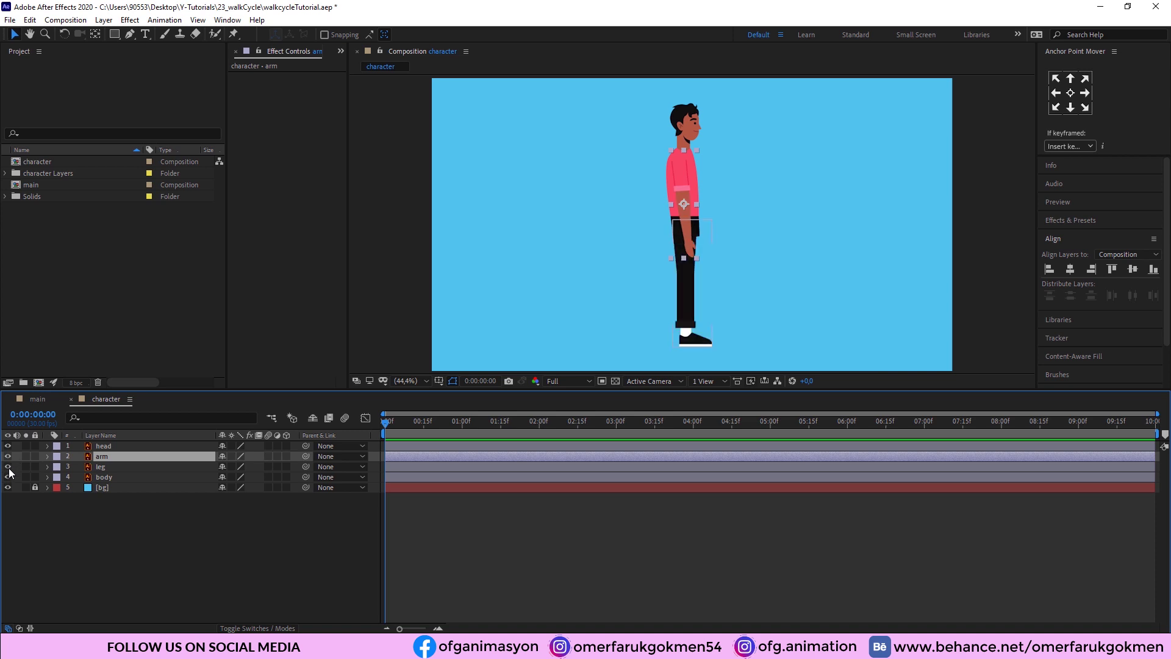
click(8, 477)
click(8, 477)
click(110, 479)
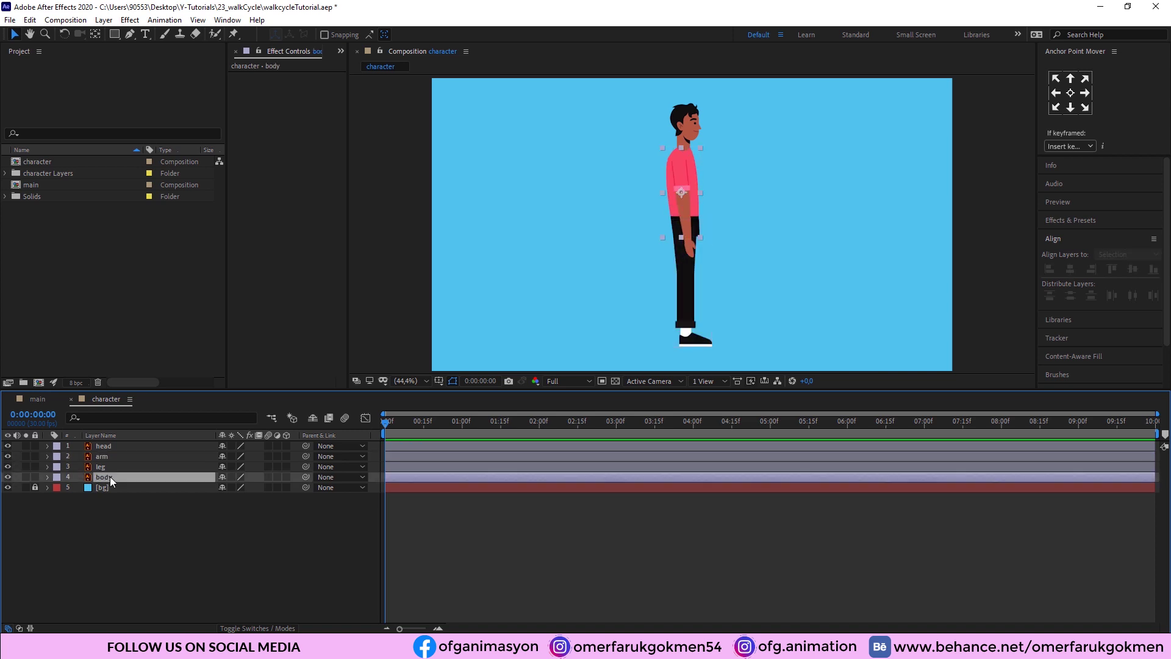
click(105, 449)
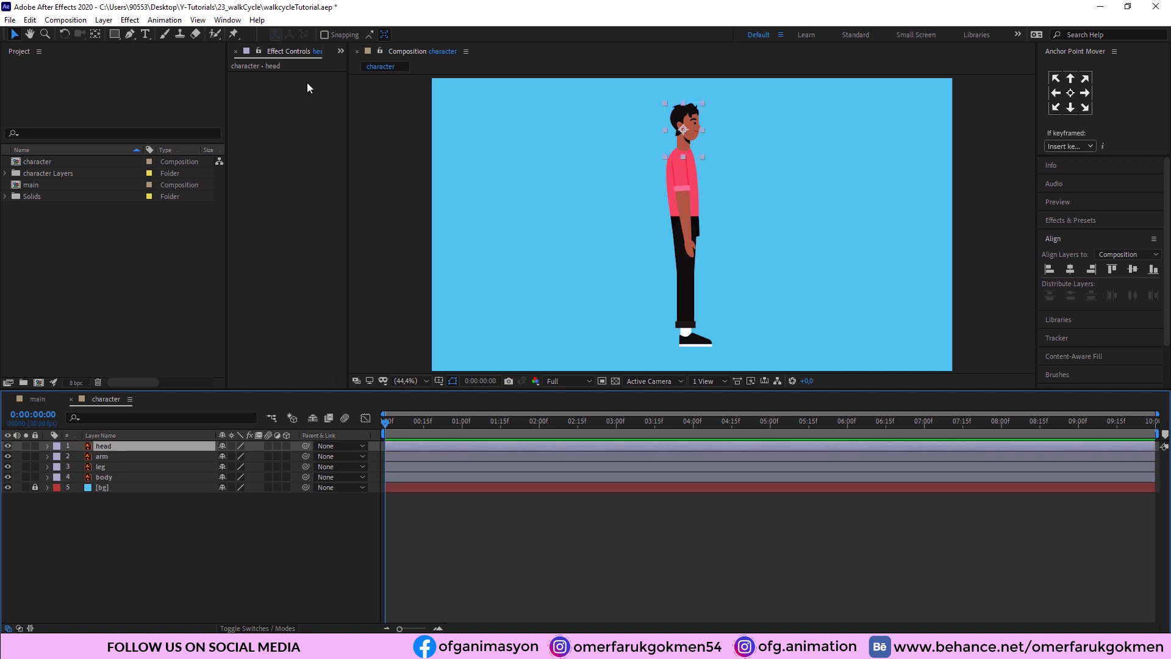
Step: Move the head's anchor point down to the neck and the arm's up to the shoulder
click(96, 34)
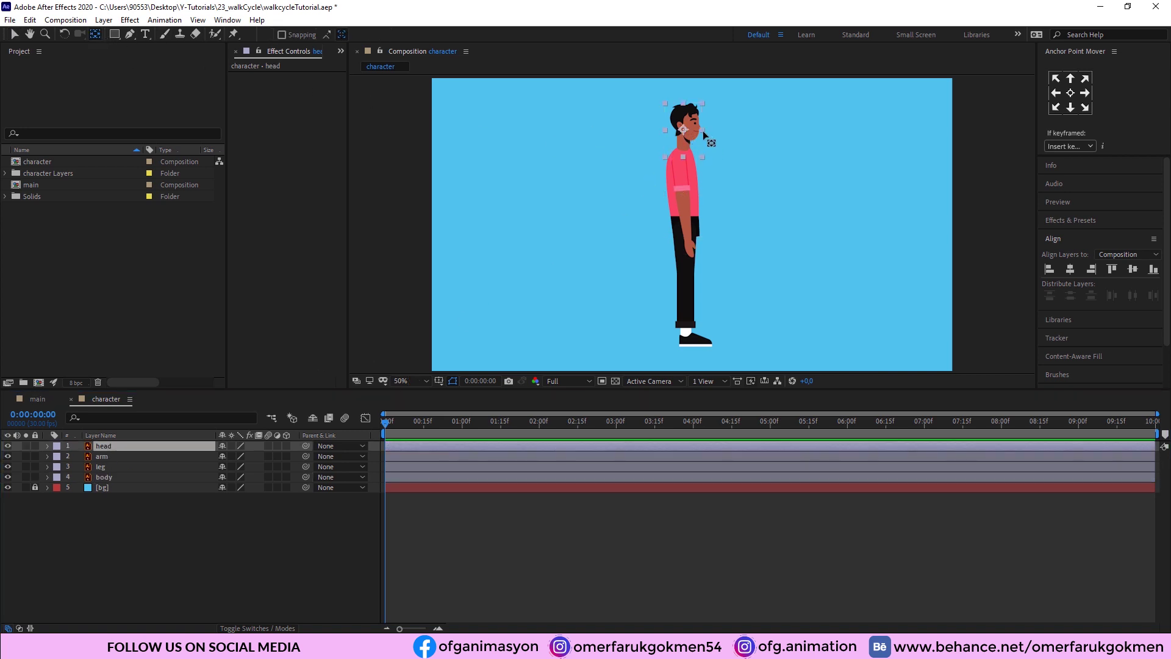
scroll(695, 139, up, 3)
drag(673, 130, 671, 174)
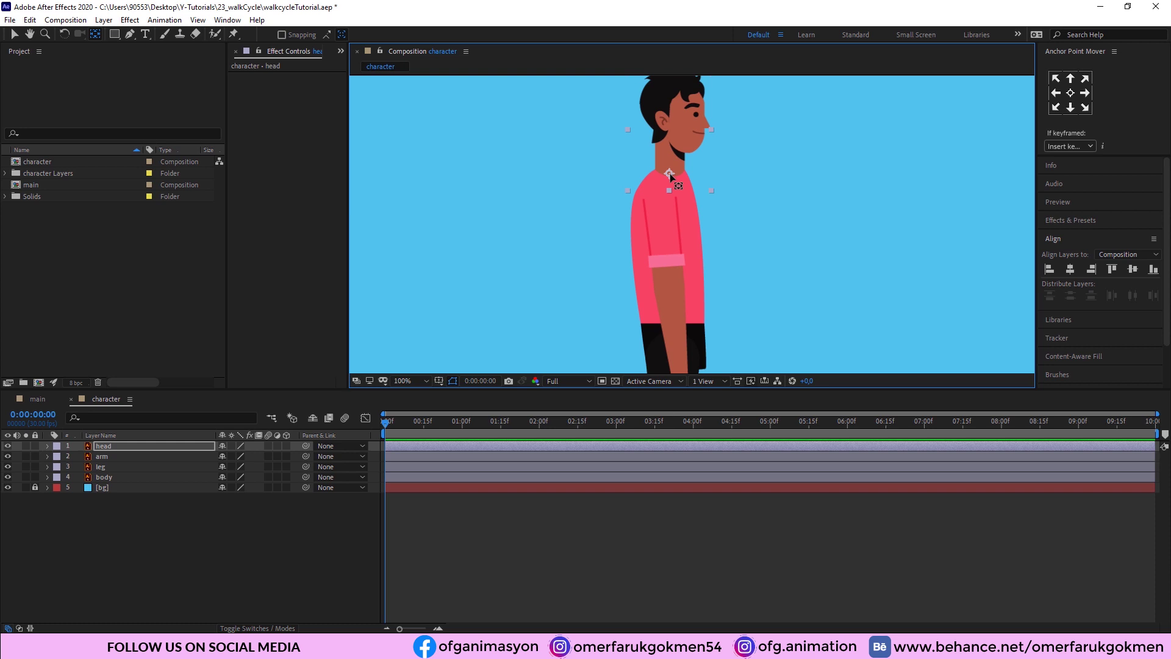
click(108, 457)
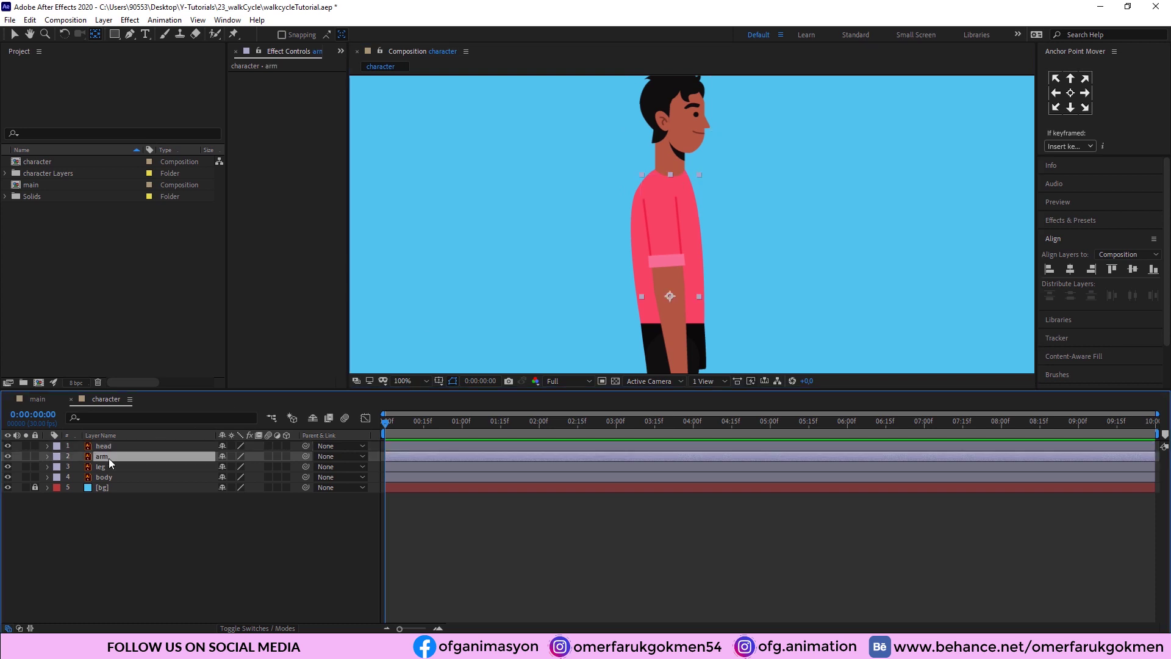
click(24, 455)
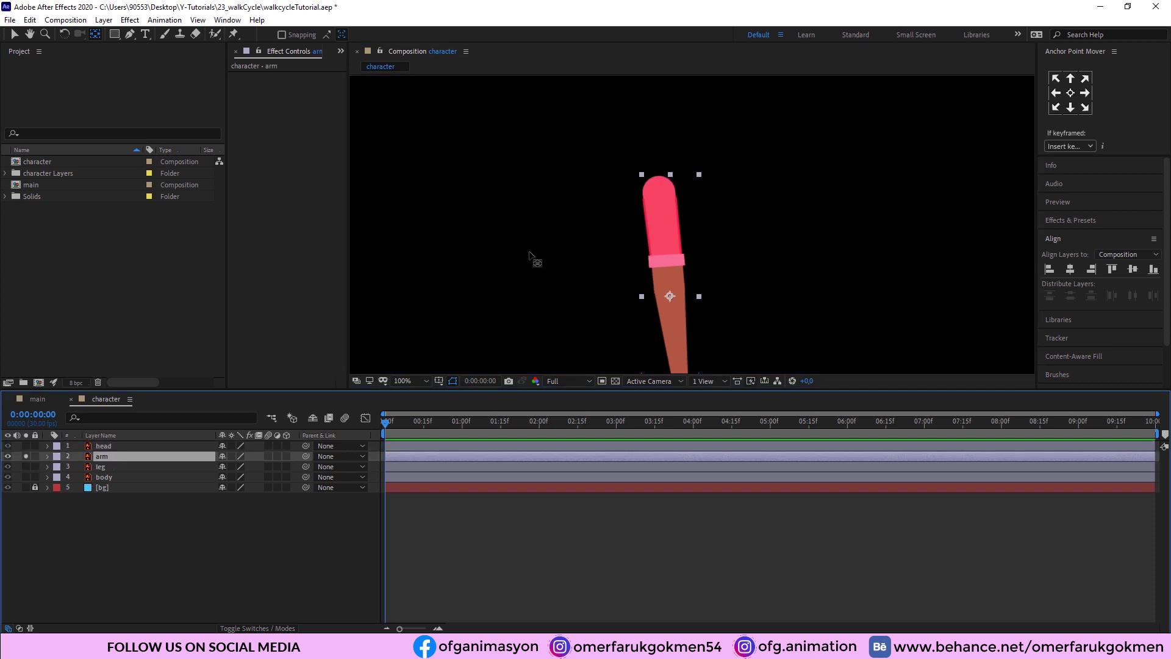
drag(671, 294, 660, 181)
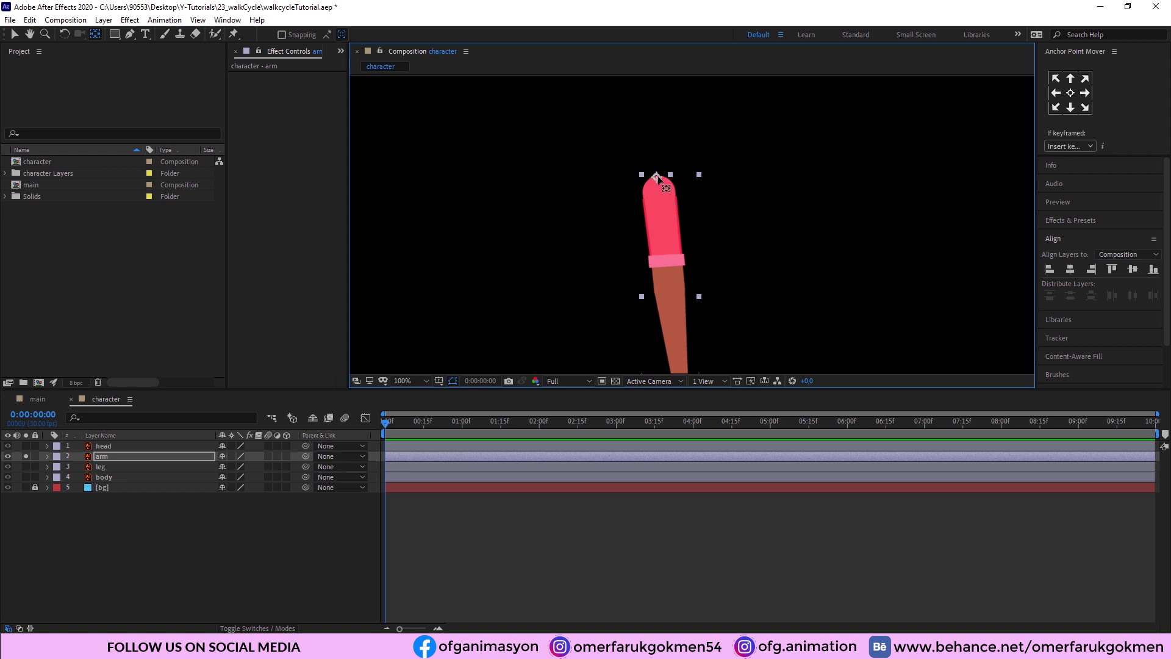
Step: Solo the leg layer to position its anchor point at the top of the leg
click(100, 466)
click(35, 466)
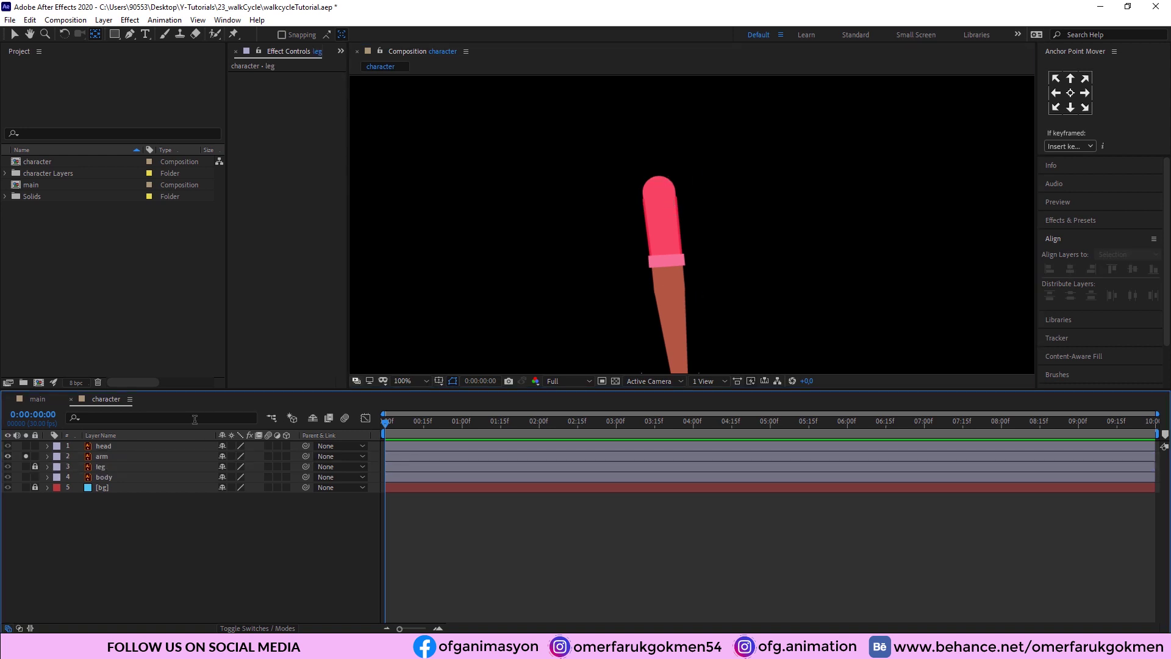
click(25, 467)
click(26, 456)
click(34, 466)
click(98, 467)
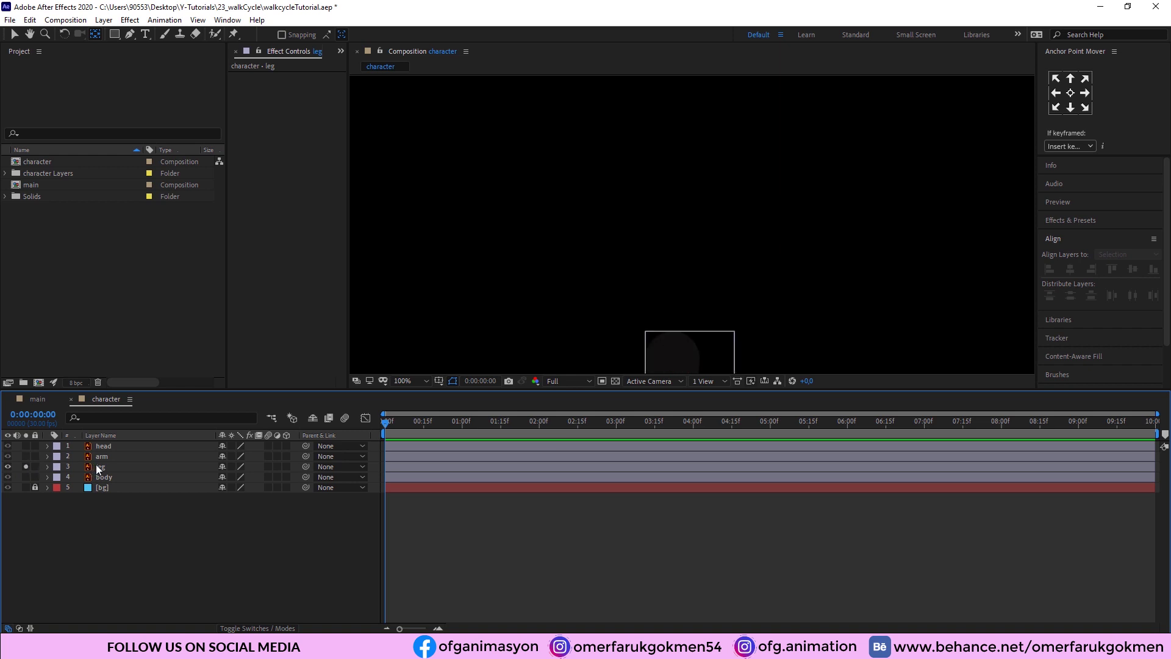
scroll(701, 305, down, 2)
key(Return)
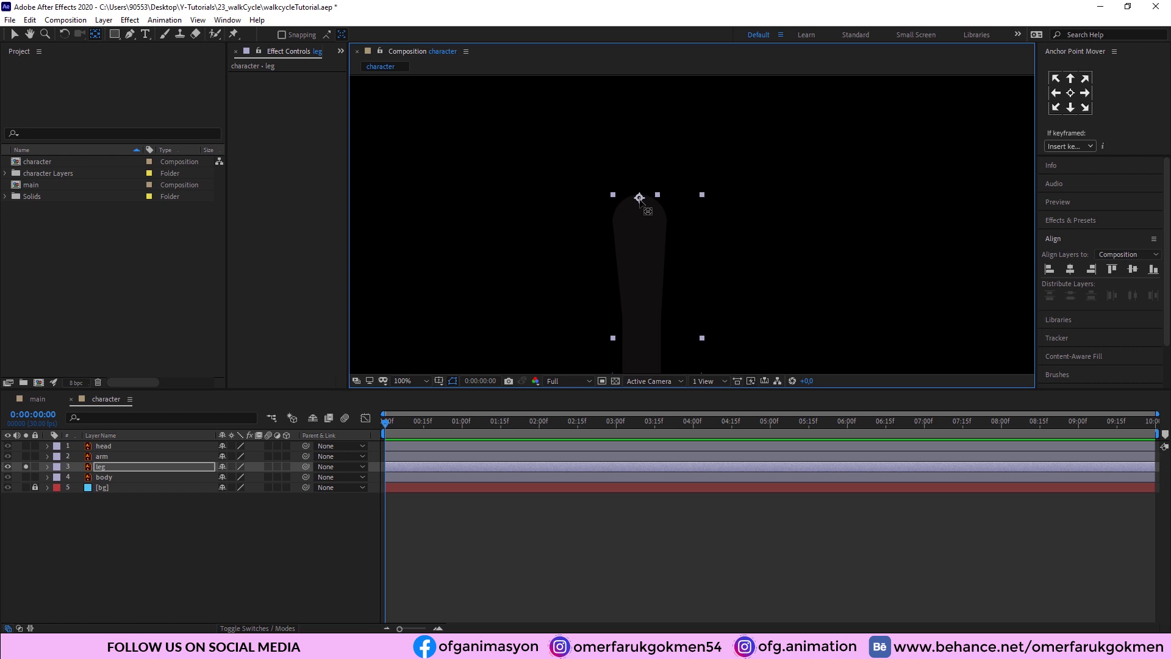
Step: Solo the body layer and move its anchor point down to the torso bottom
click(25, 466)
click(25, 476)
click(102, 477)
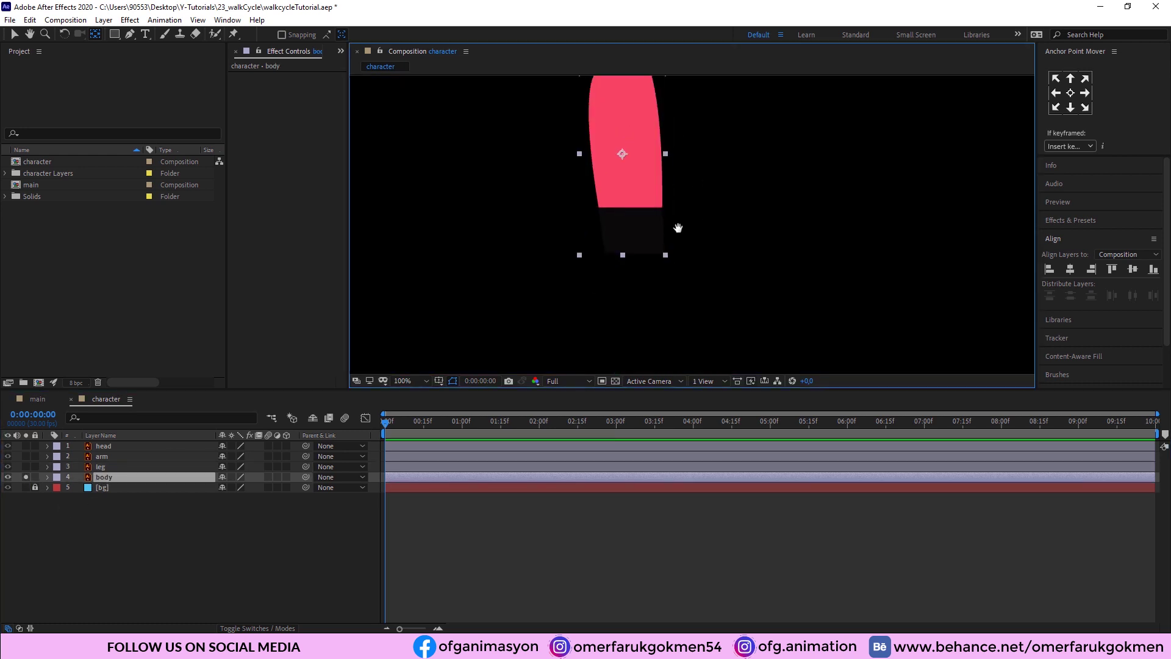
key(Return)
drag(609, 230, 614, 297)
click(616, 382)
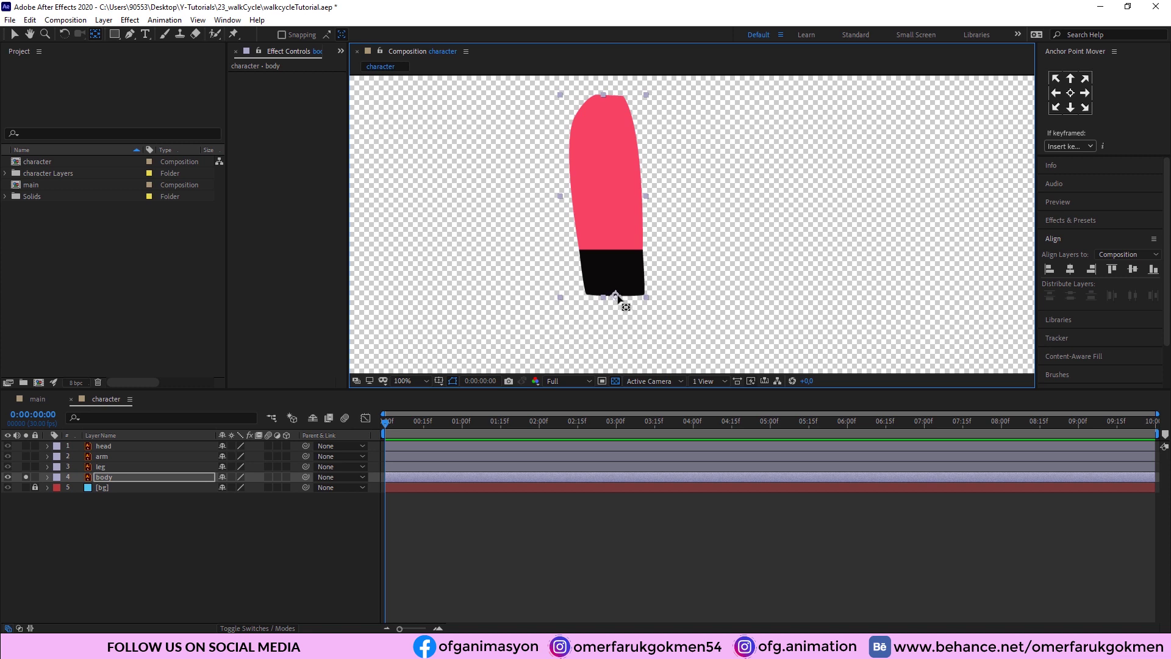
click(616, 381)
Step: Unsolo the body and select each layer in turn to verify its anchor point
click(26, 477)
click(564, 369)
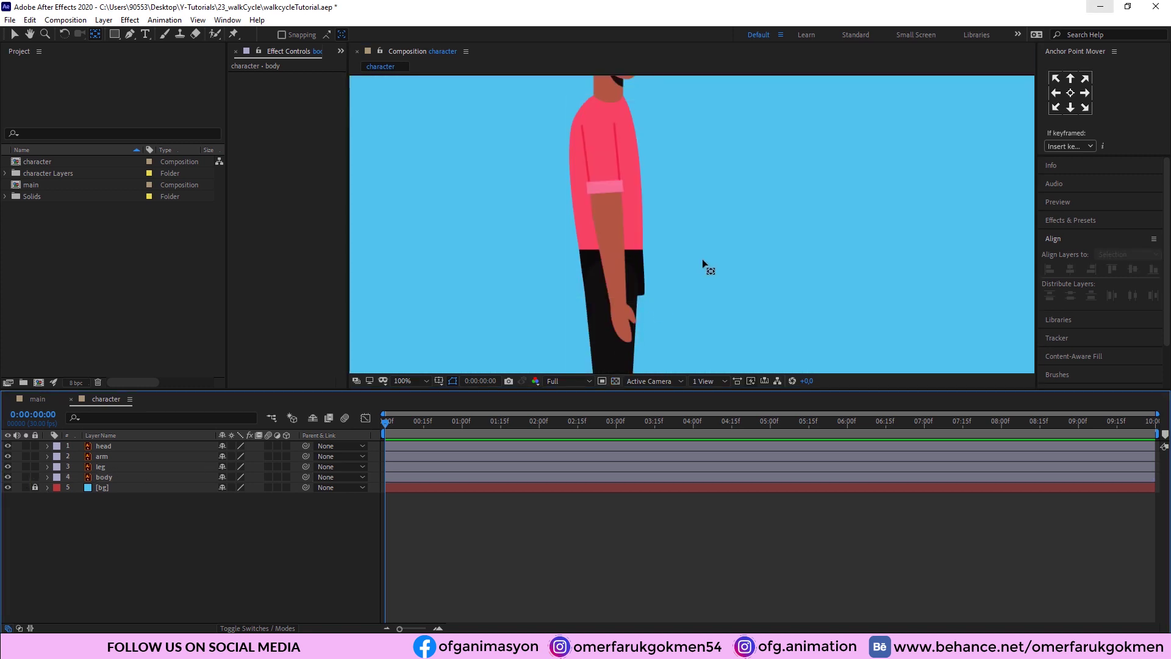
scroll(702, 258, down, 2)
click(104, 475)
click(105, 467)
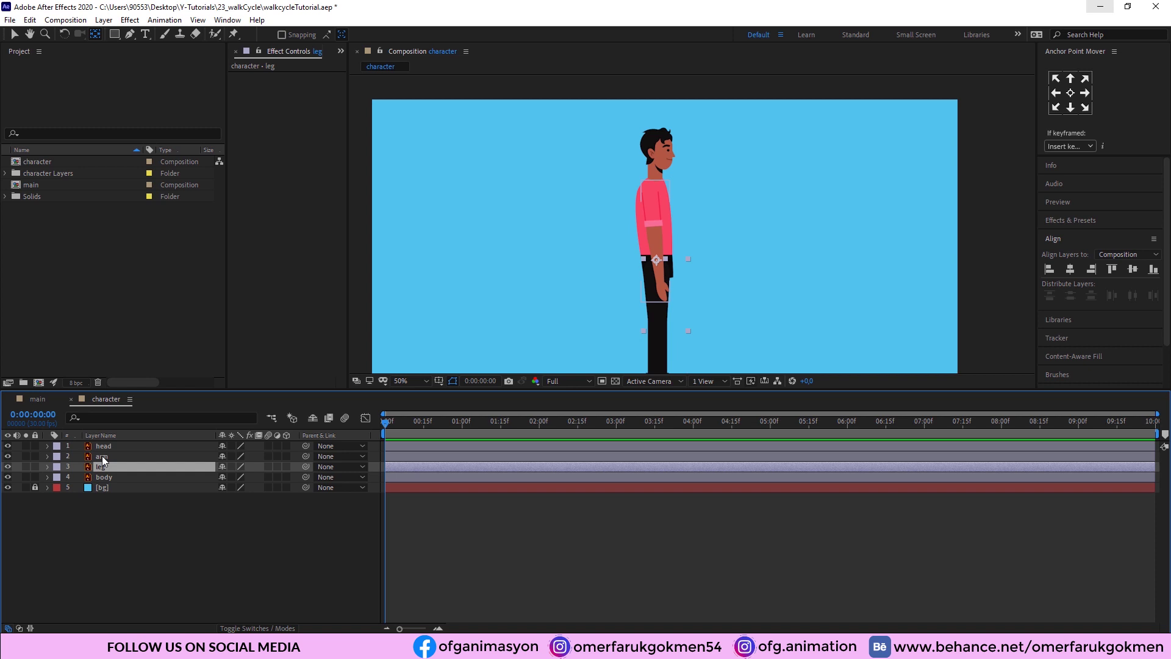
click(104, 457)
click(105, 446)
click(107, 458)
click(107, 466)
click(107, 475)
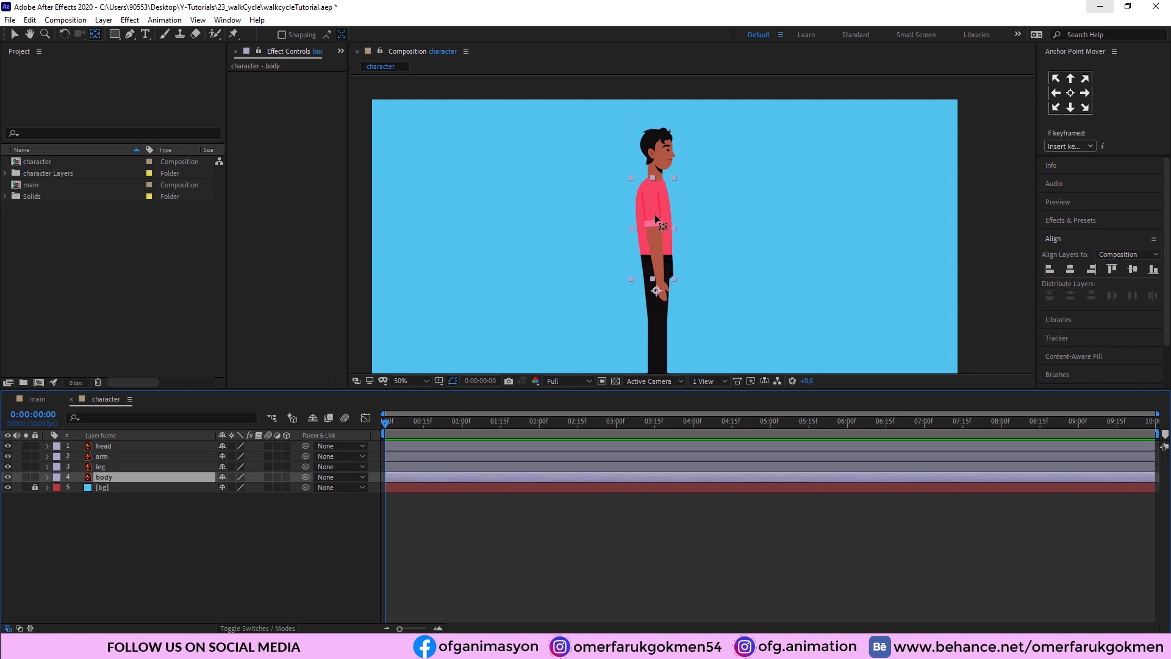
click(107, 468)
Step: Place three puppet pins on the arm at the shoulder, elbow and hand
click(88, 458)
double_click(90, 456)
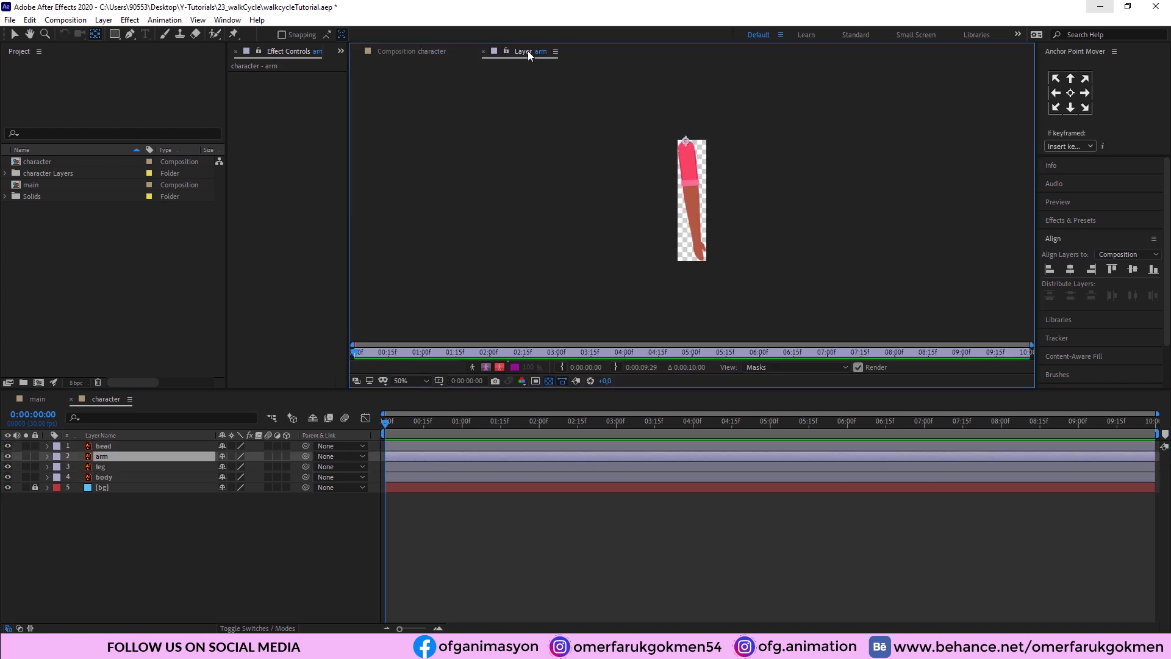
scroll(702, 183, up, 2)
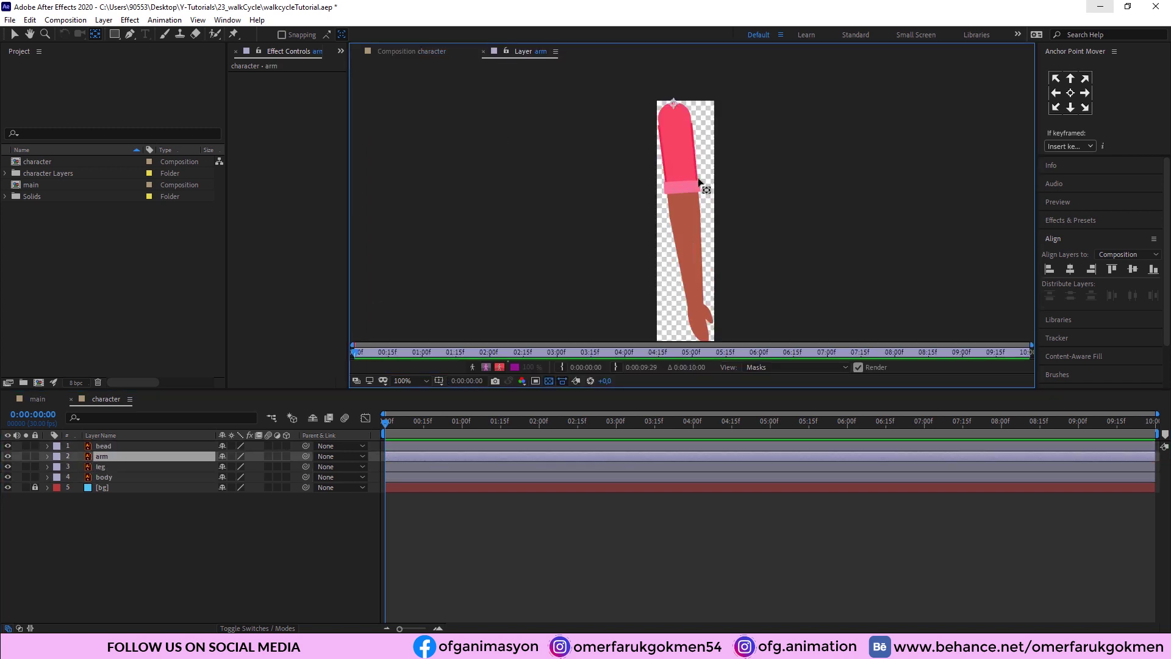
click(232, 35)
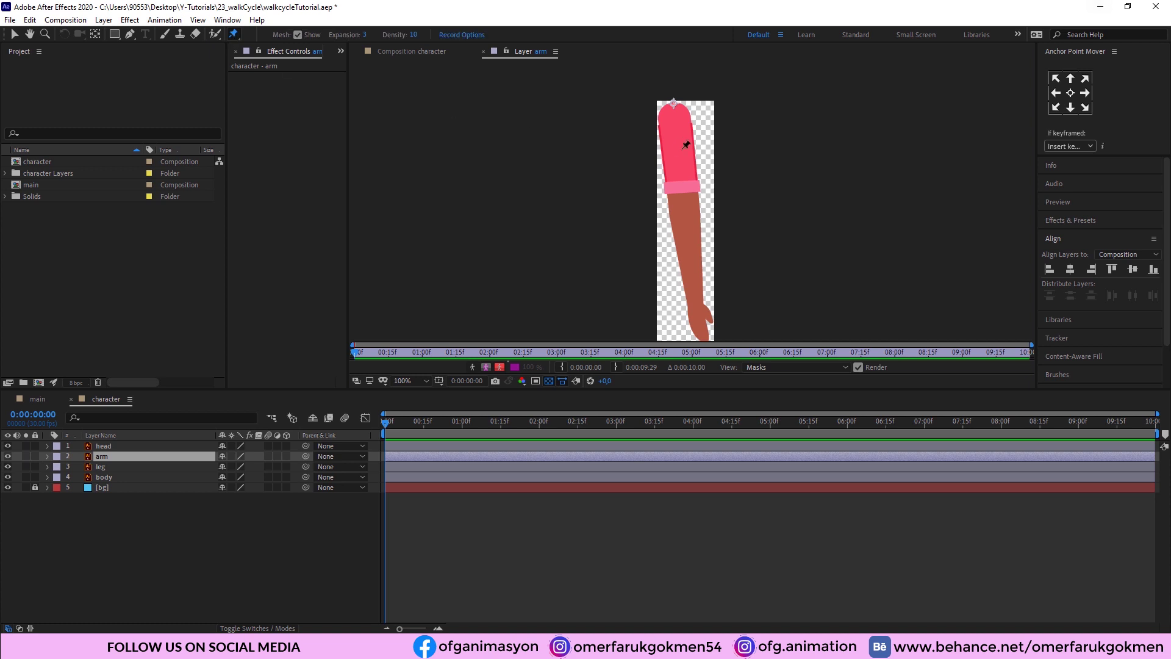
click(673, 107)
click(686, 208)
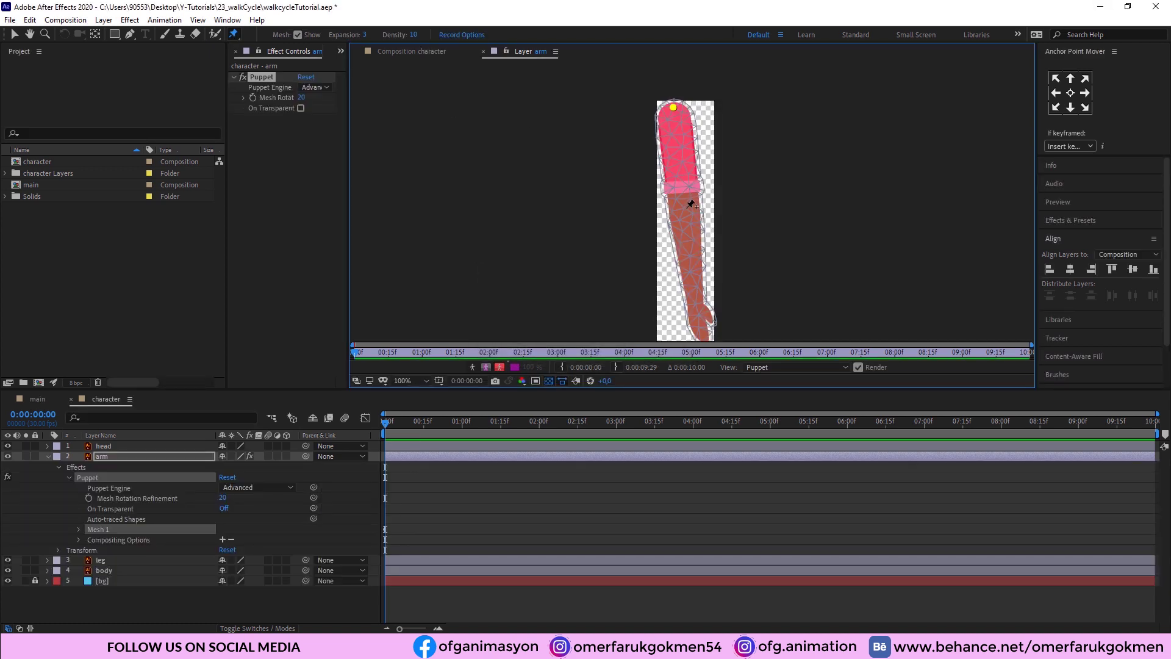
click(703, 336)
Step: Set the arm's Puppet Engine to Legacy and collapse its properties
click(257, 488)
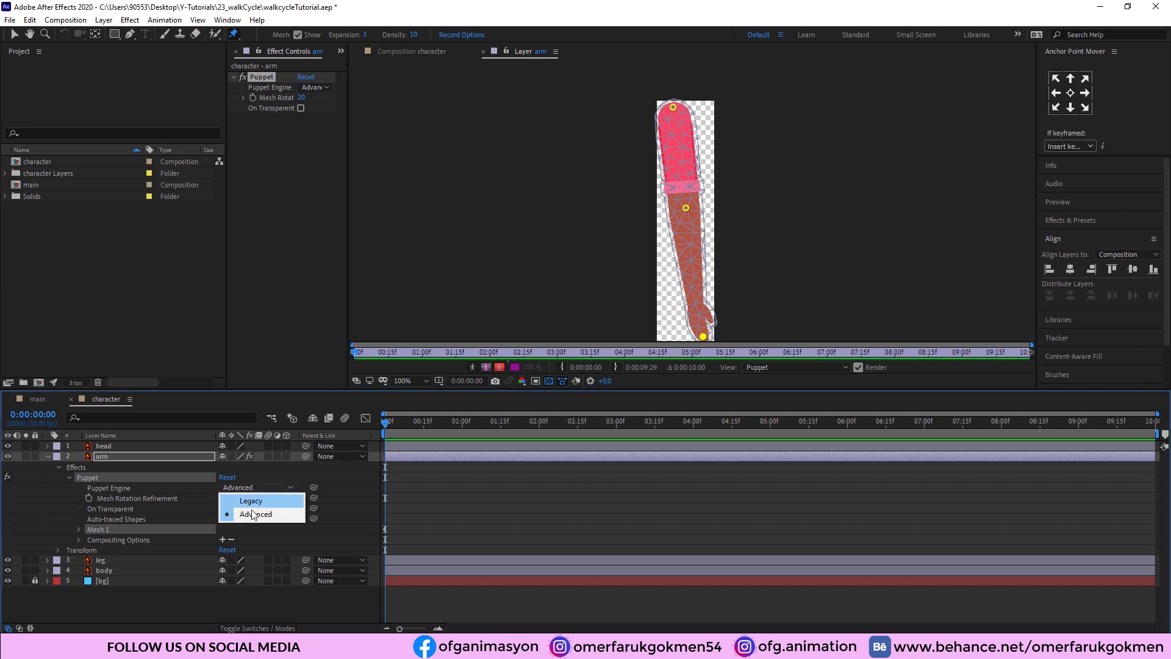
click(244, 500)
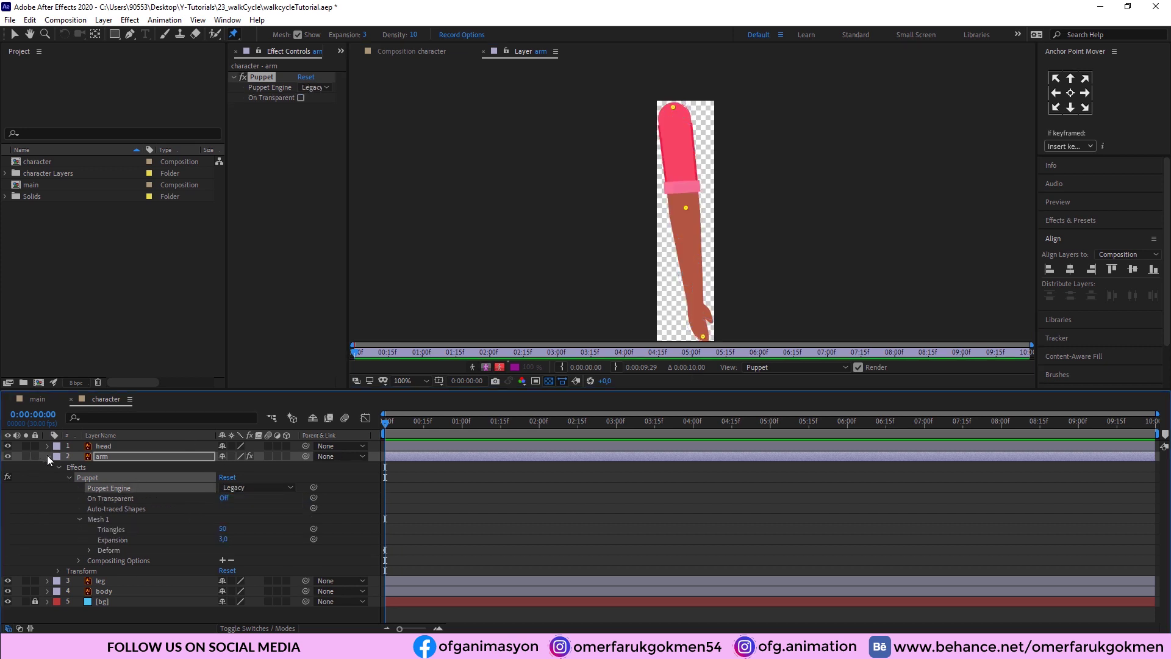
click(47, 456)
click(107, 468)
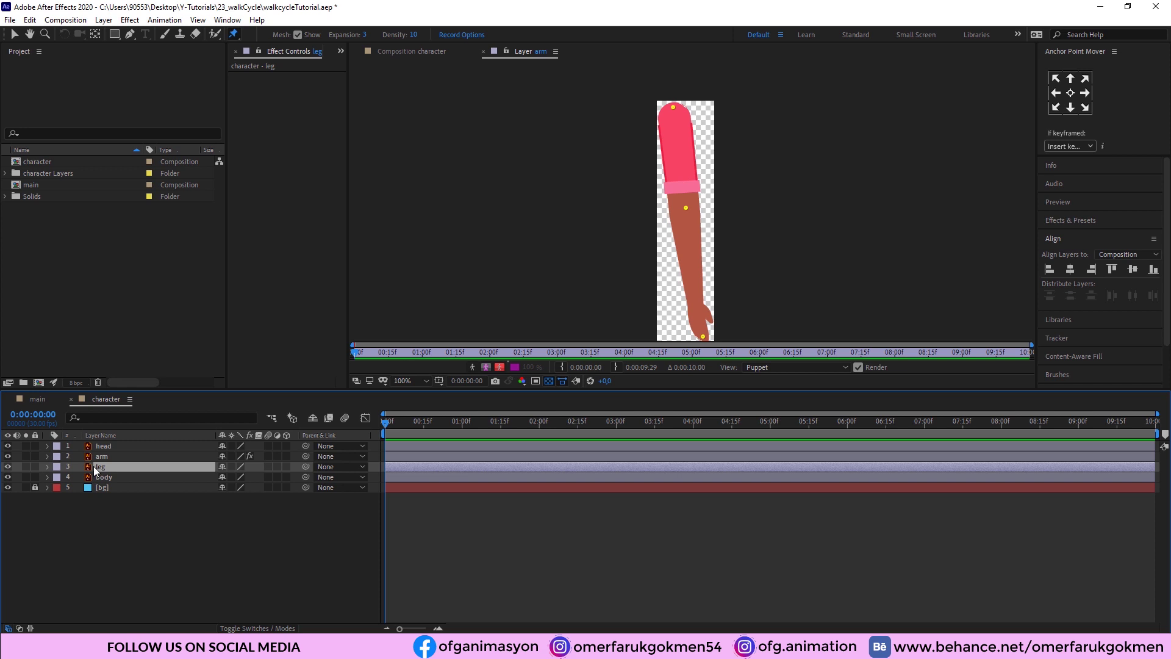
Step: Add puppet pins to the leg at the hip, knee, ankle and foot
double_click(89, 468)
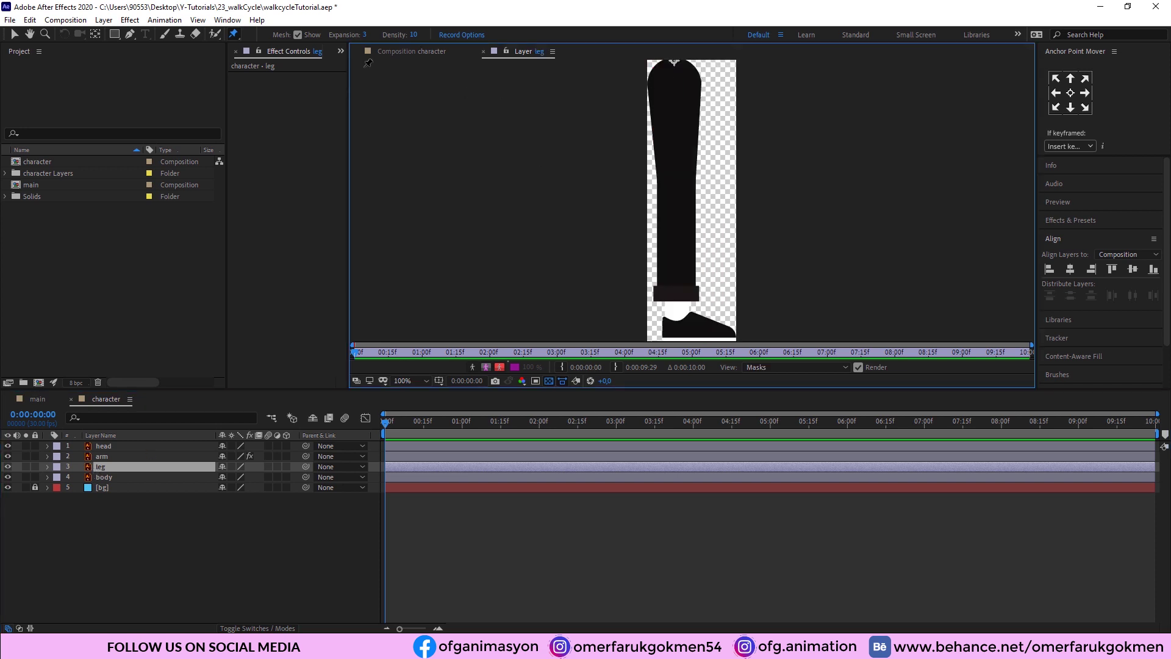
click(675, 61)
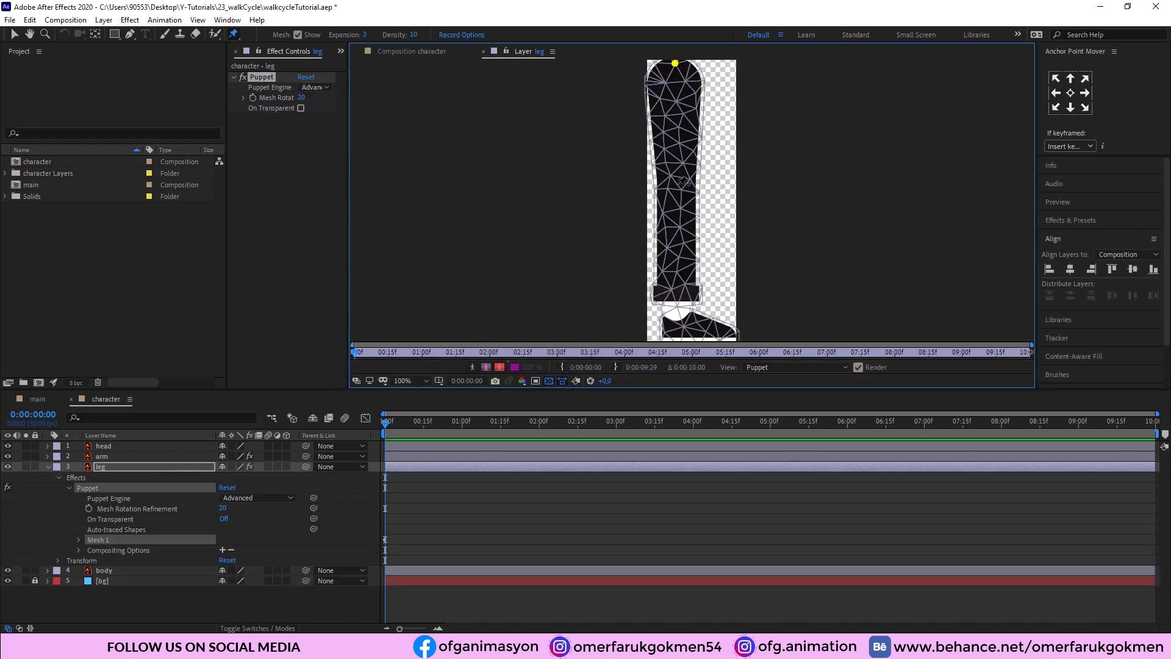
click(678, 185)
click(677, 310)
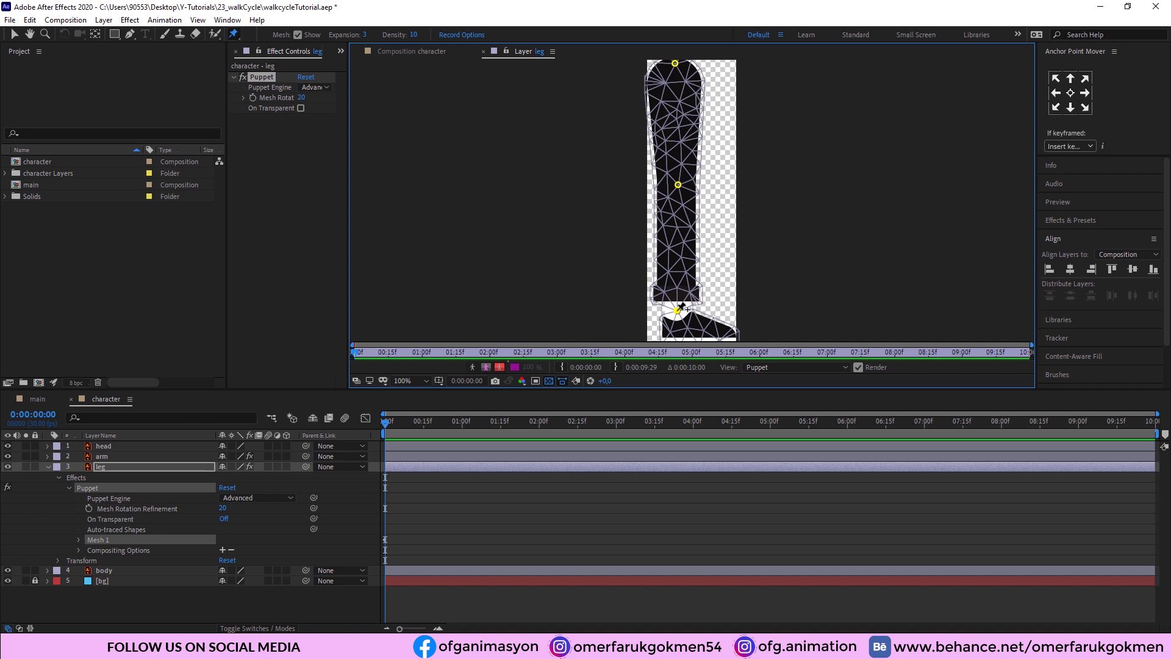
click(723, 330)
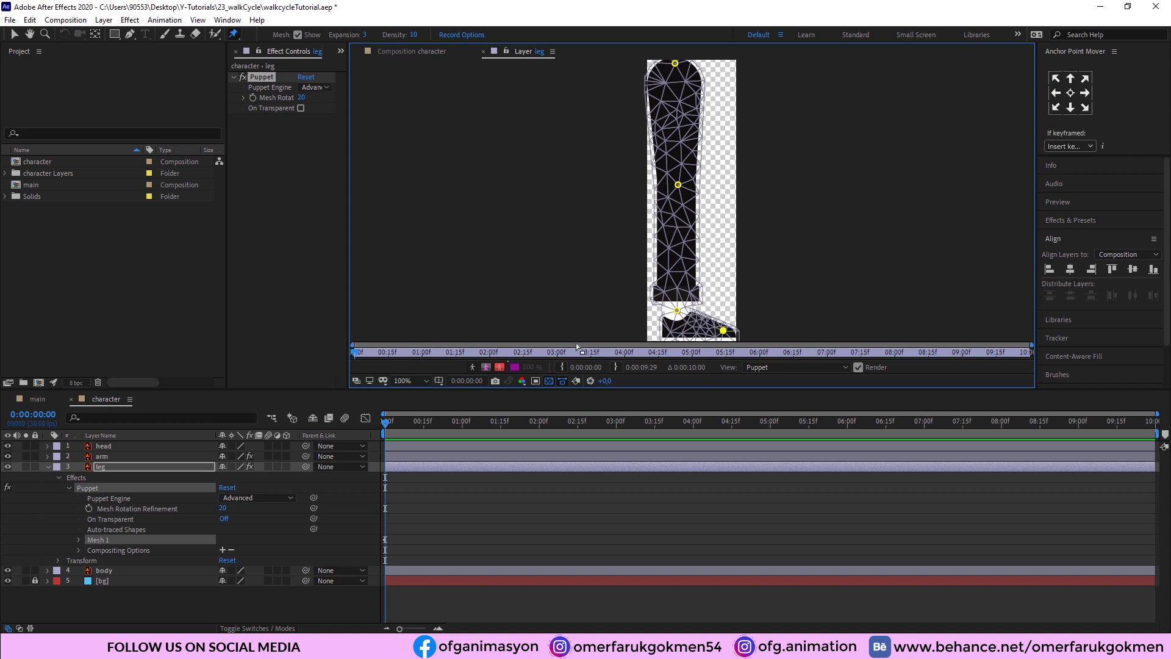
Step: Switch the leg's Puppet Engine to Legacy and collapse the leg layer
click(256, 498)
click(244, 510)
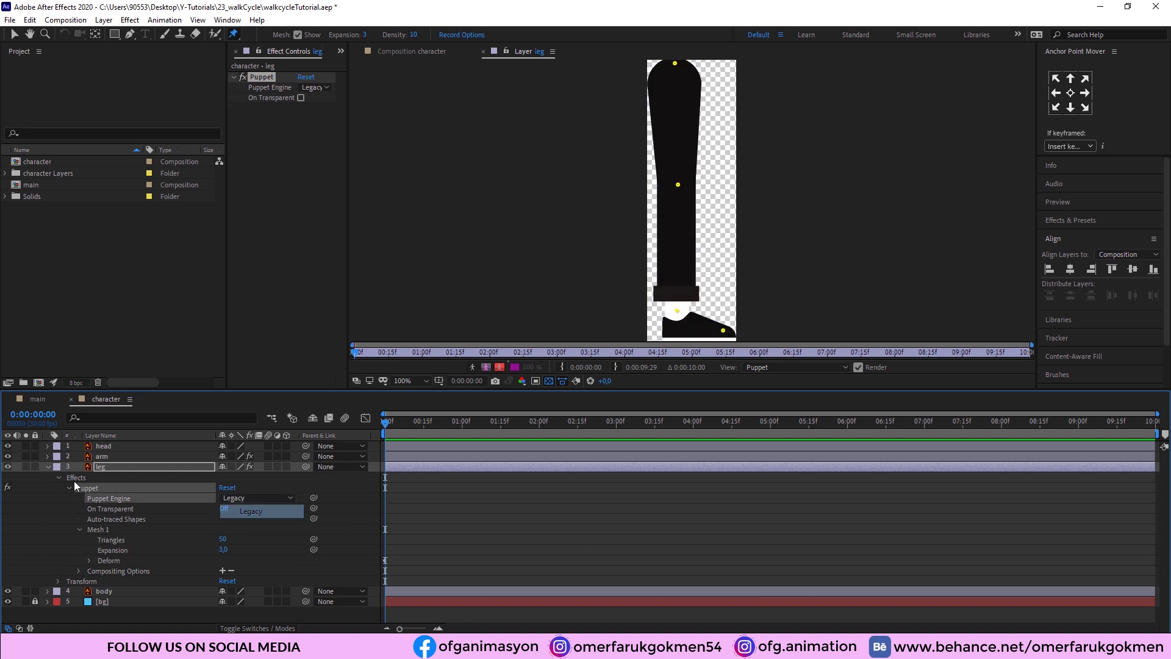
click(48, 467)
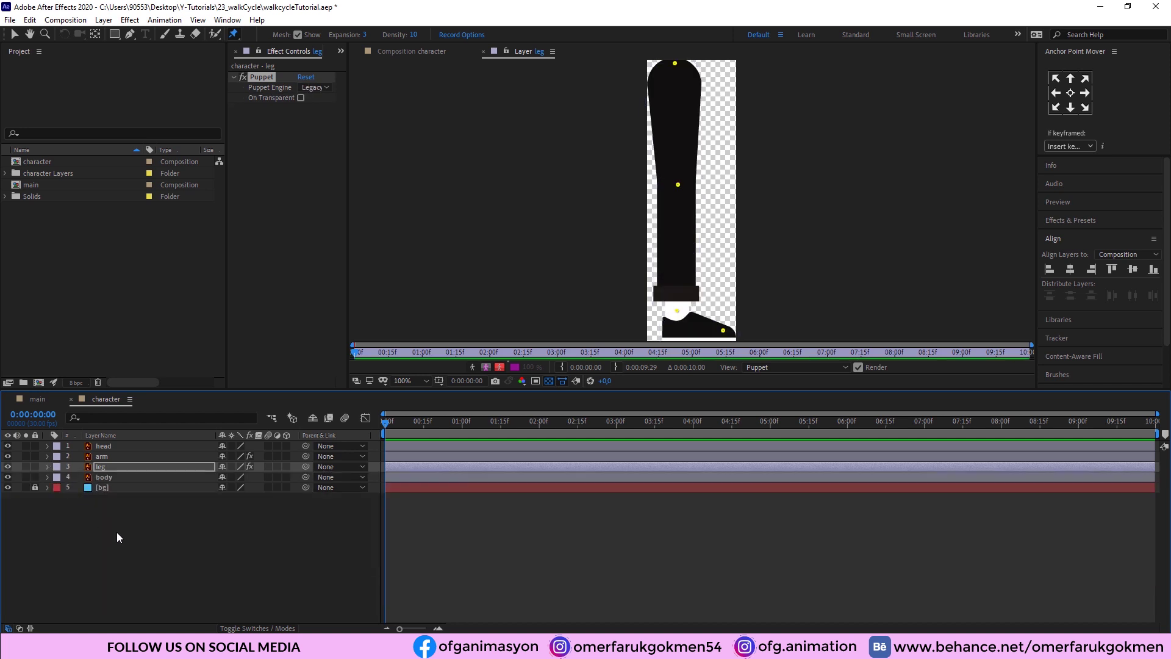
click(123, 521)
Step: Parent the head and arm layers to the body layer with the pick whip
click(394, 52)
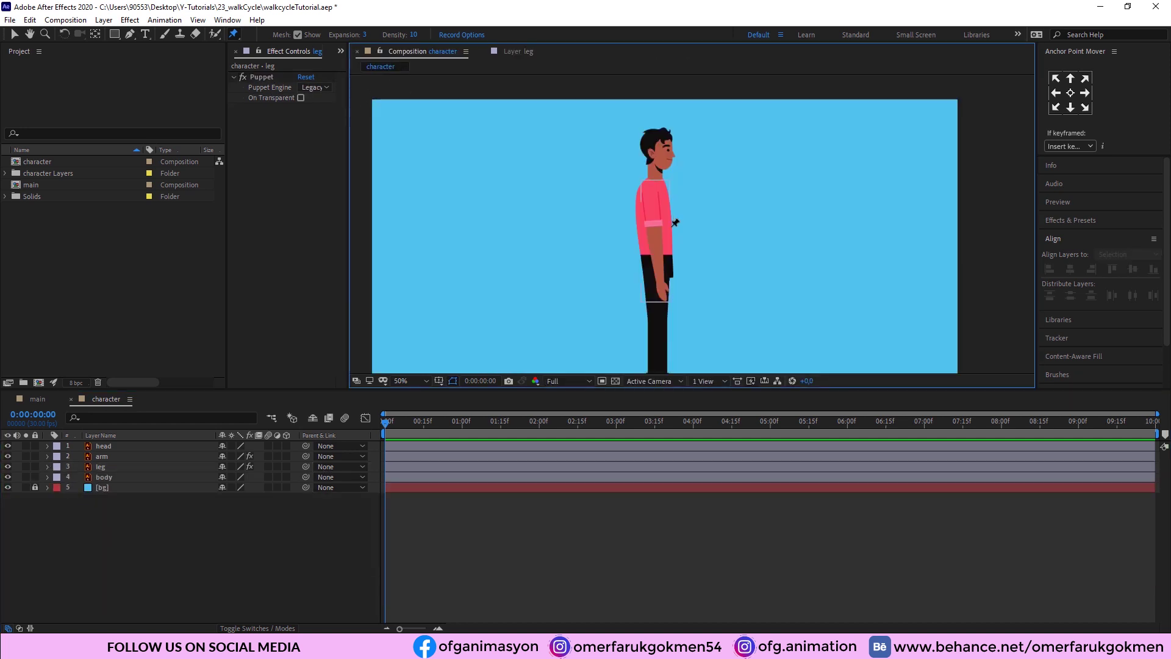
key(v)
scroll(661, 247, down, 2)
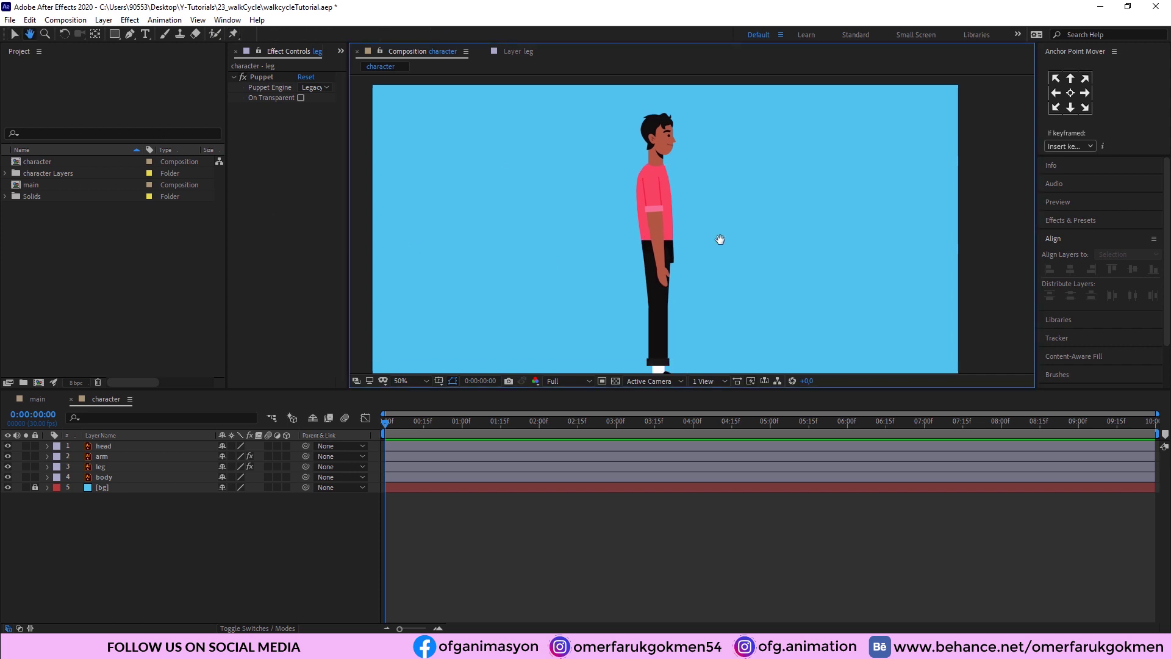
click(115, 450)
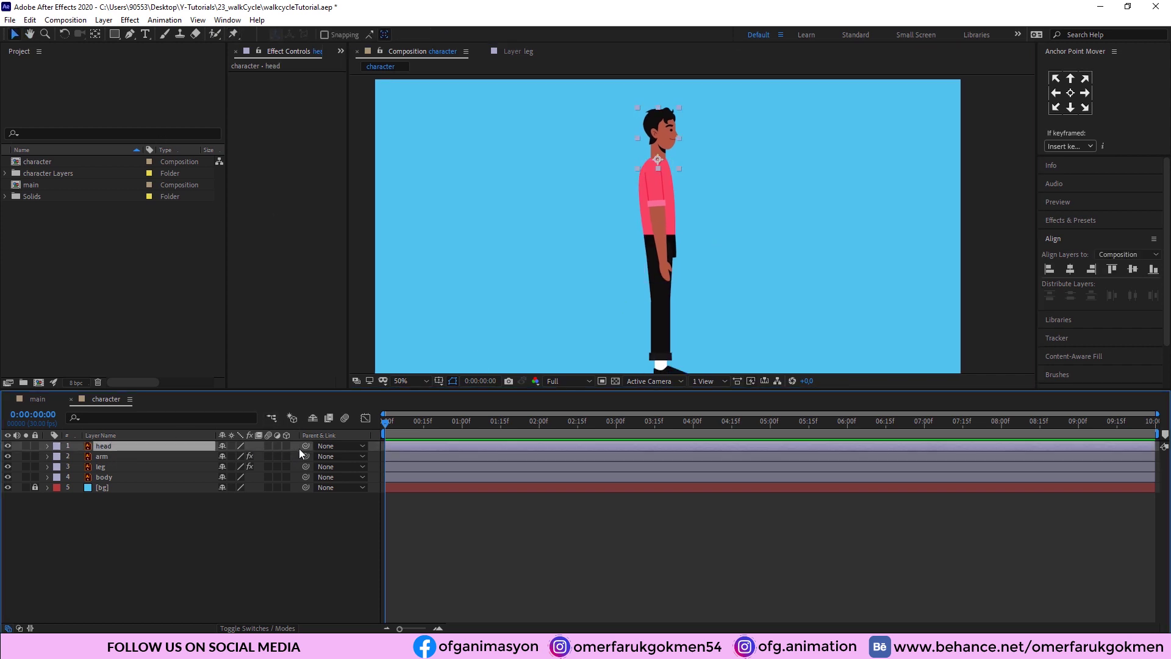
drag(306, 446, 110, 477)
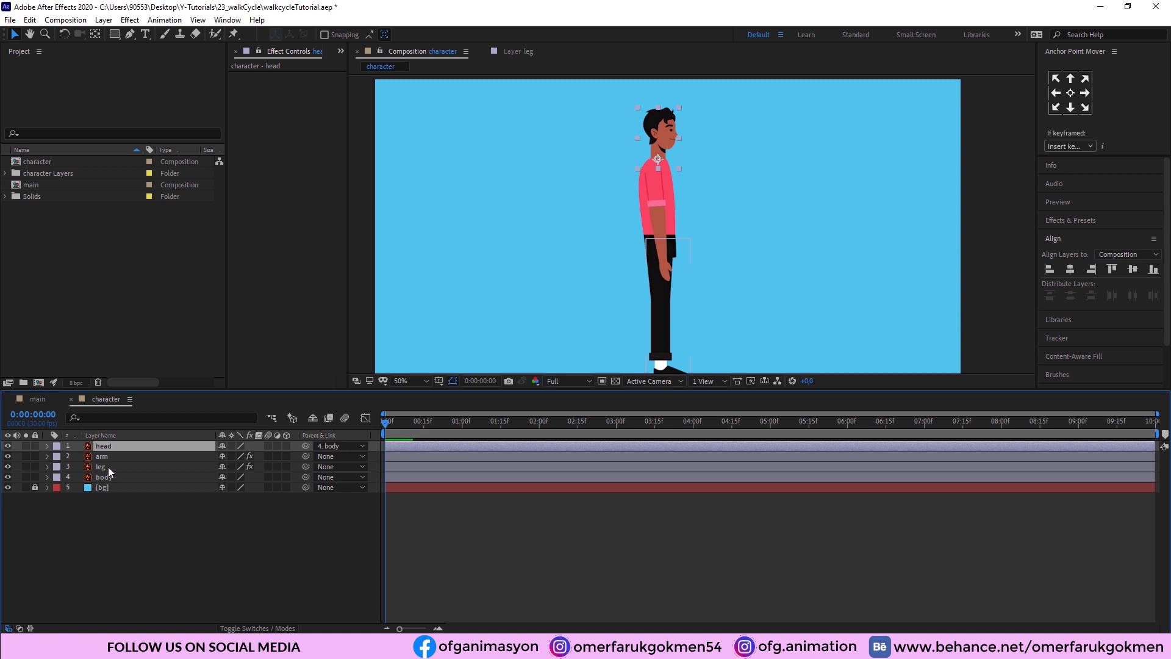
click(108, 467)
click(108, 459)
drag(304, 456, 117, 477)
Step: Select the body layer and move the current time to one second
click(109, 467)
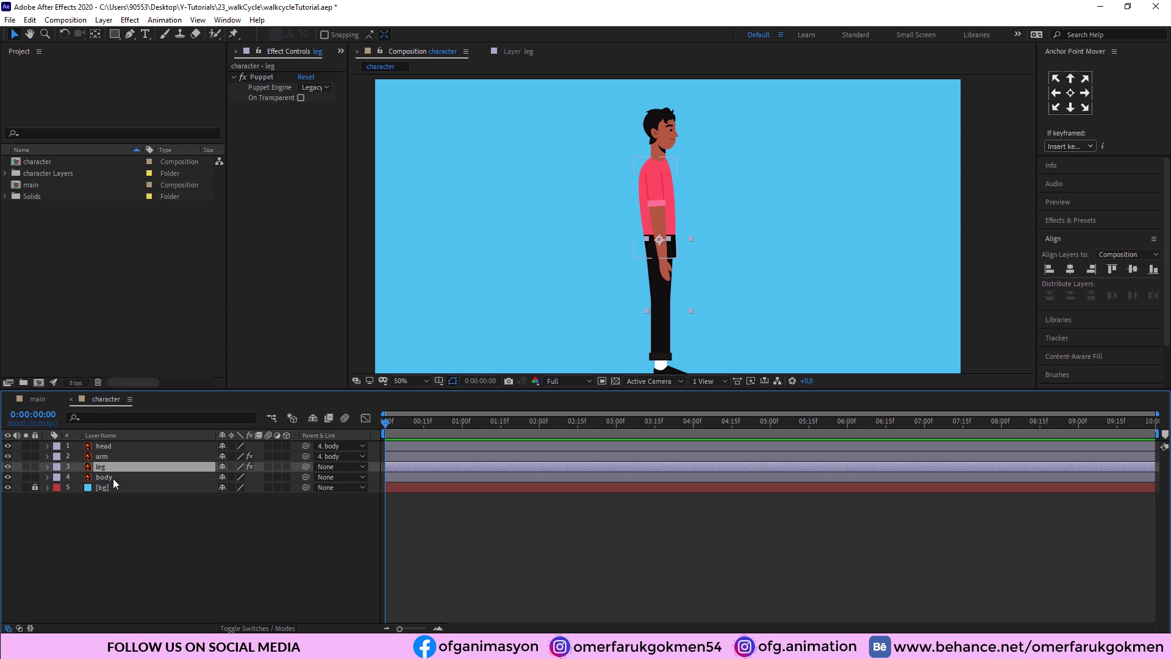
click(110, 477)
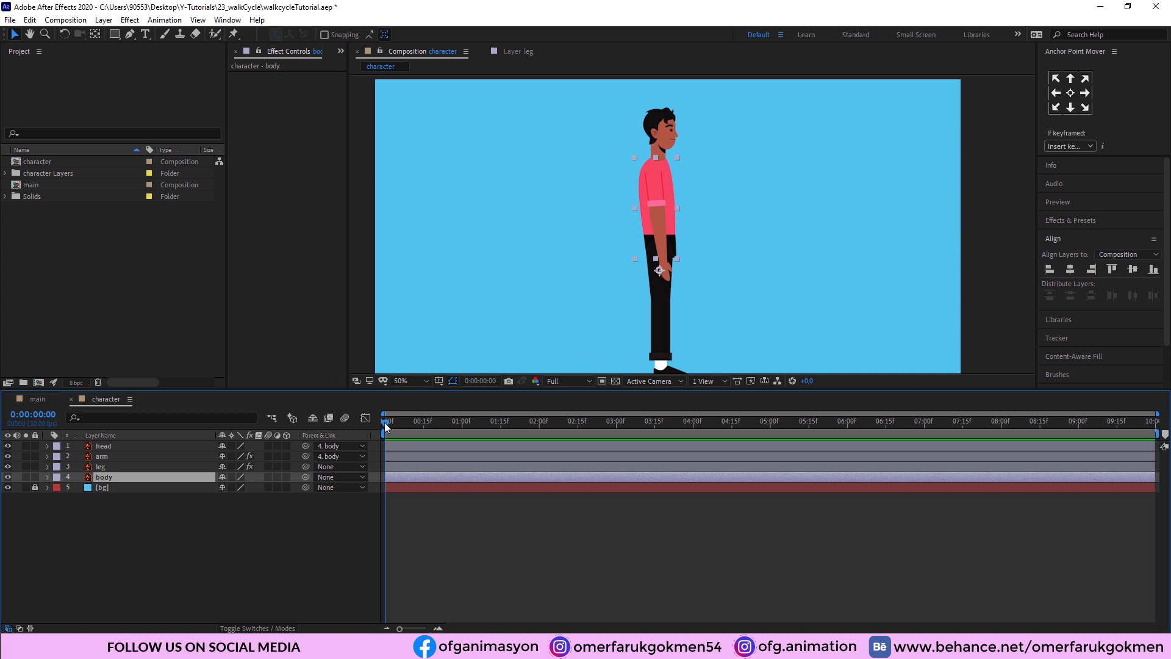
drag(438, 422, 463, 427)
Step: End the work area at one second, return to the start and zoom the timeline in
key(n)
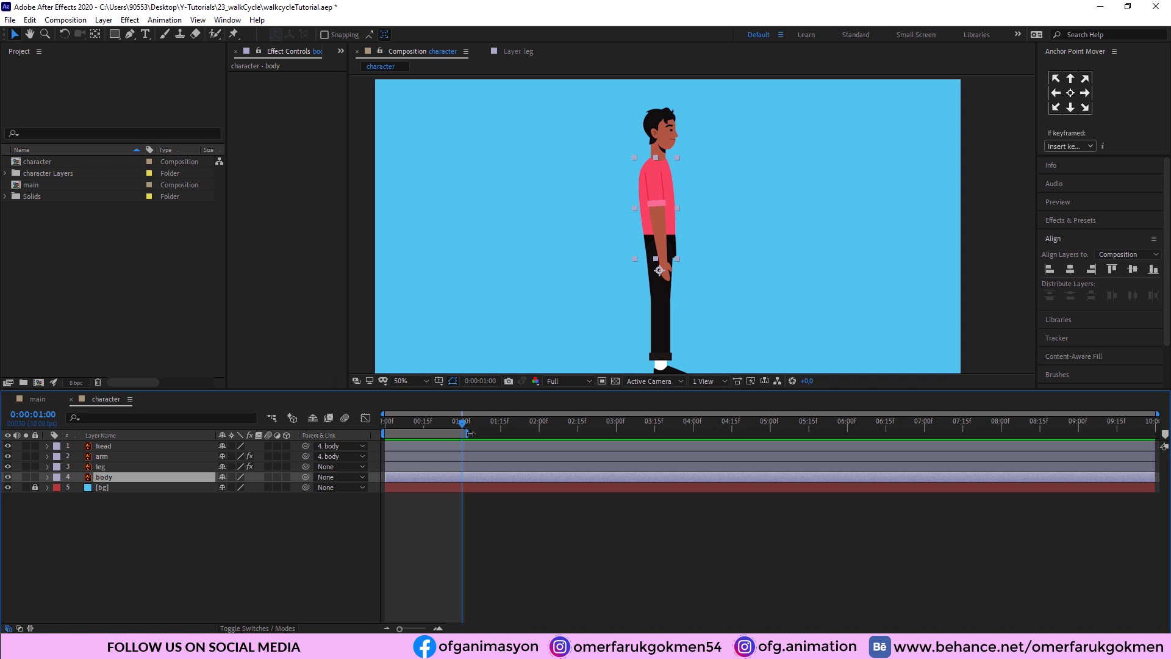
drag(462, 429, 379, 433)
drag(404, 629, 416, 629)
click(164, 466)
Step: Show rulers, drag two horizontal guides to the character's feet, and lock the guides
click(197, 20)
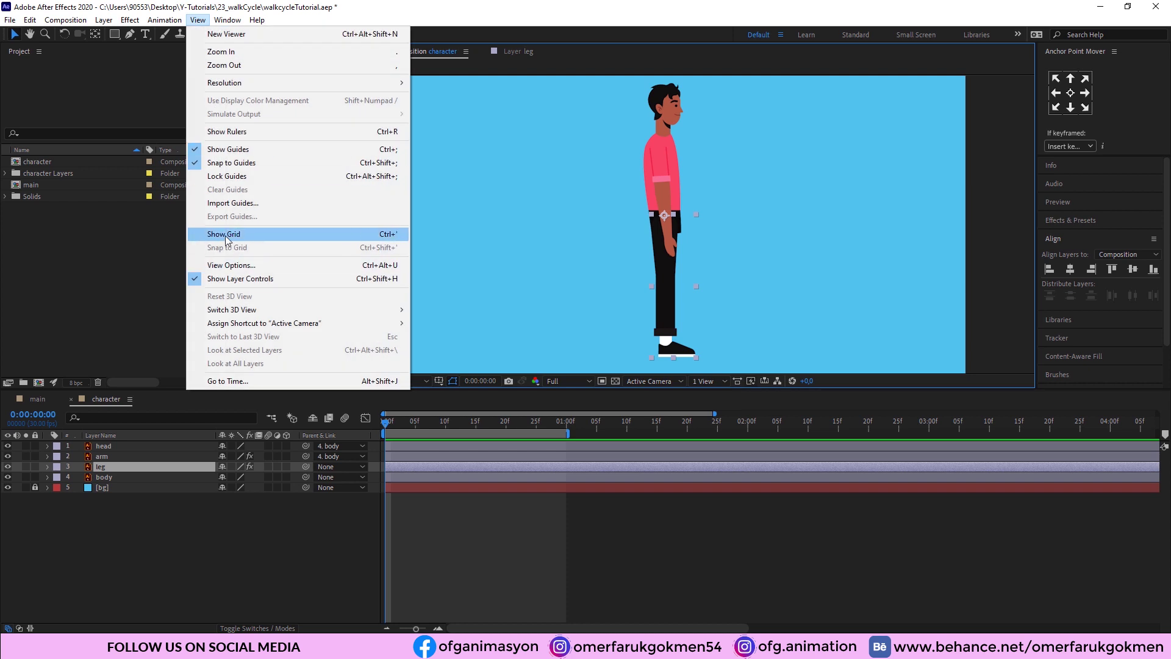
click(223, 132)
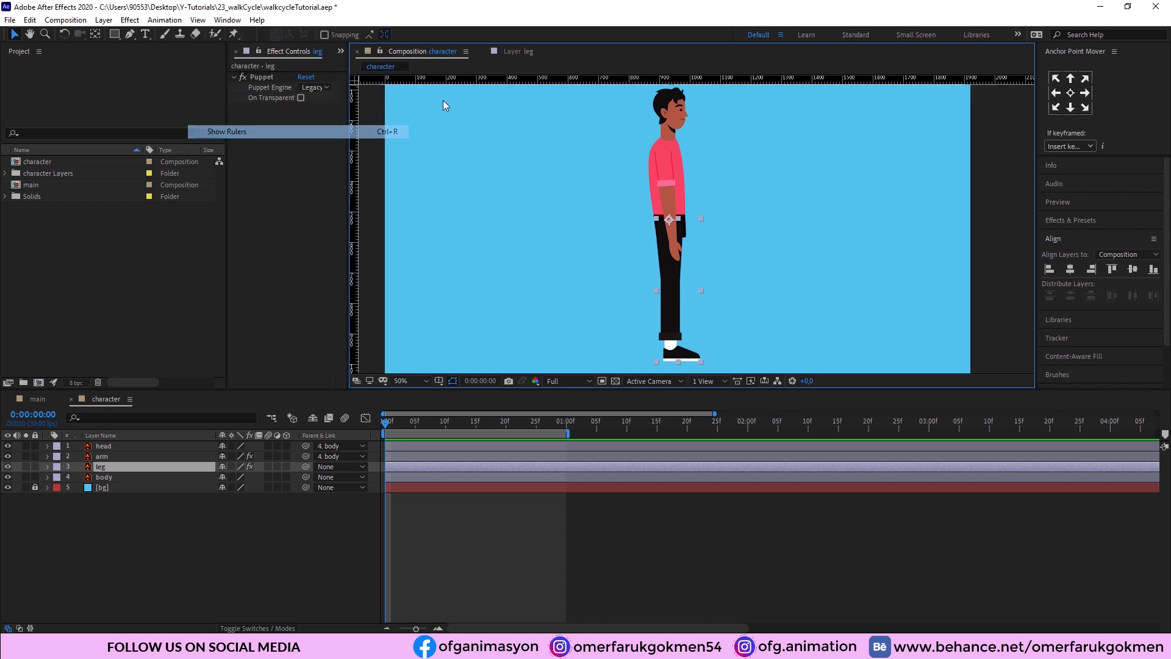
drag(690, 82, 730, 362)
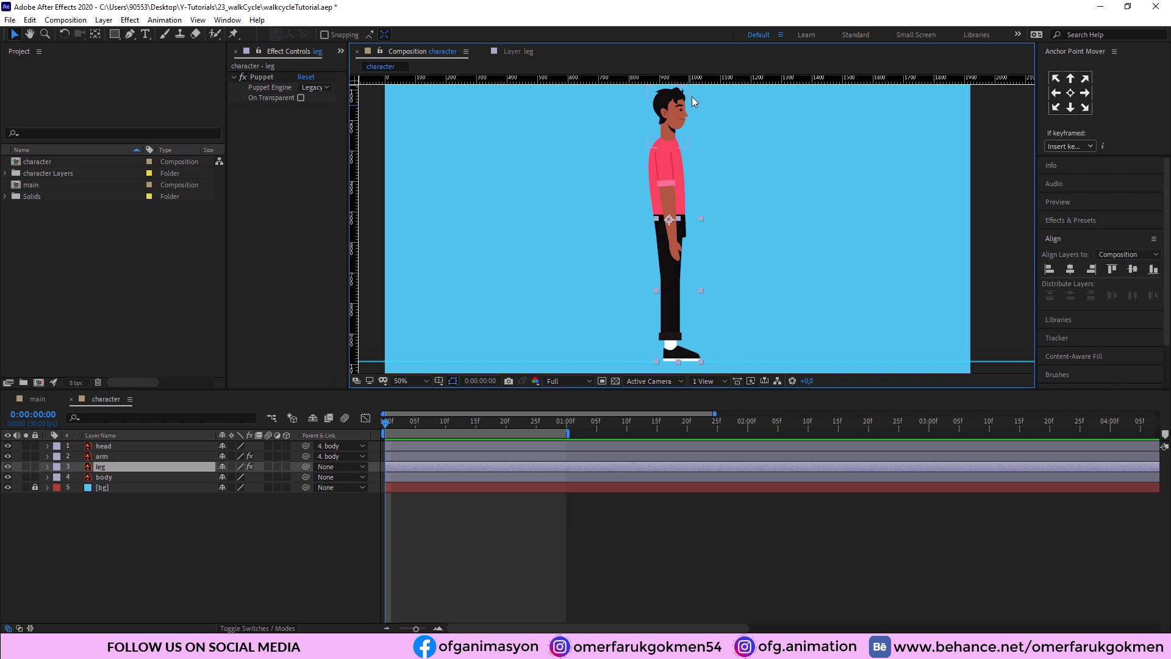
drag(705, 85, 713, 355)
click(198, 20)
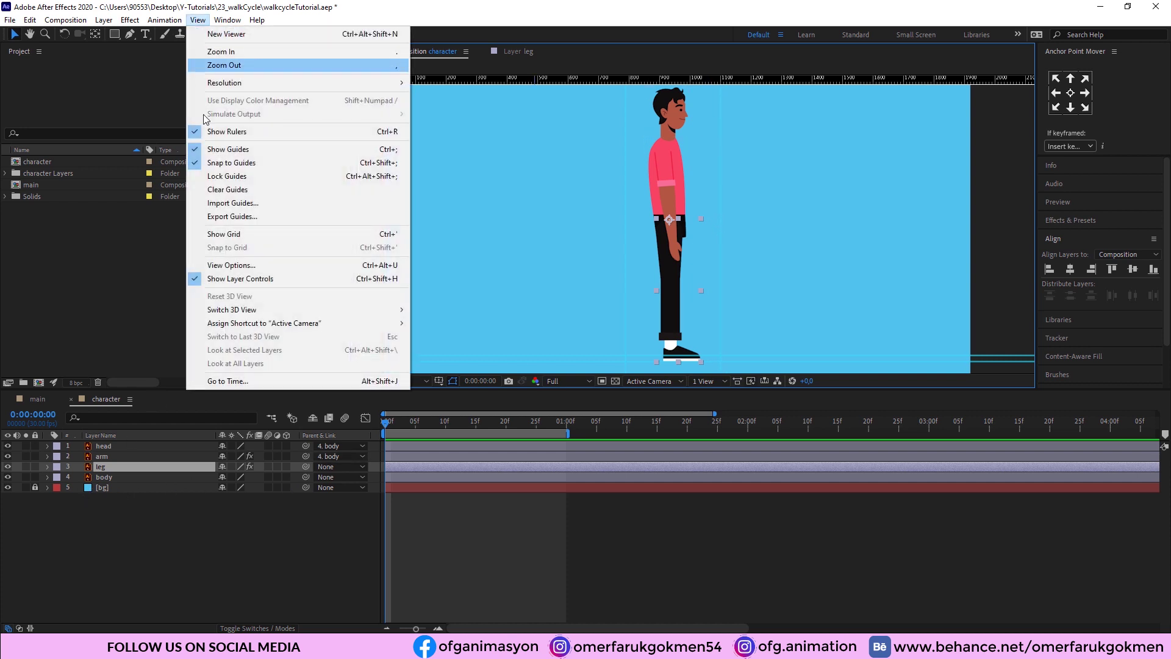
click(230, 176)
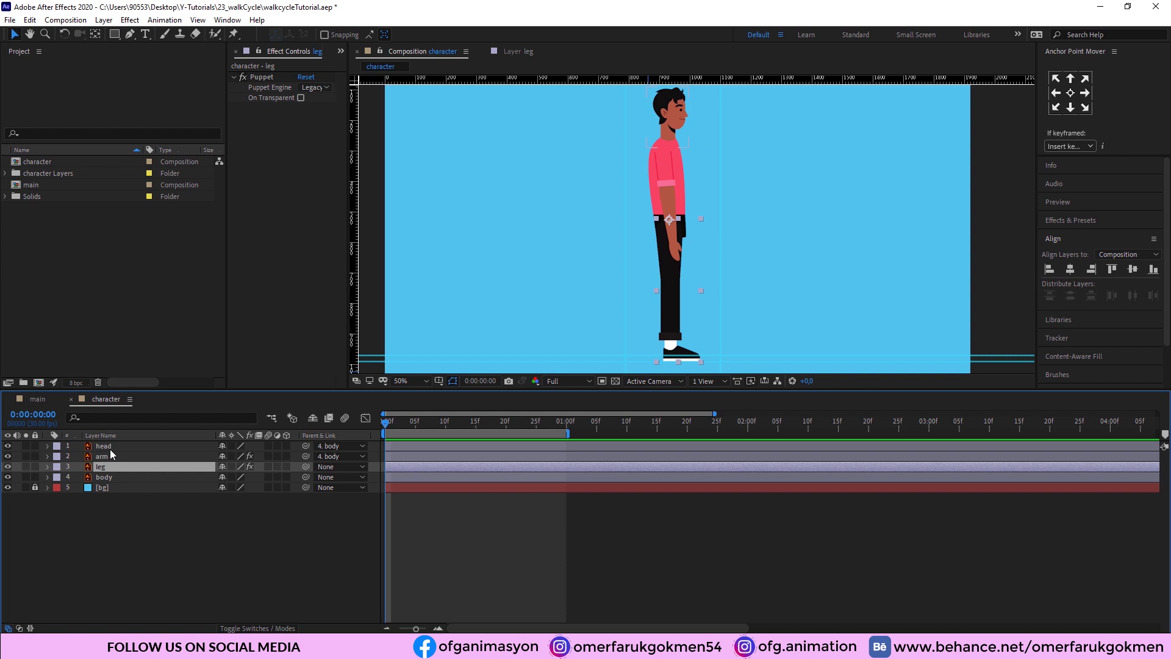
Step: Reveal the leg's puppet pin keyframes plus its Position and Rotation properties
click(105, 472)
key(u)
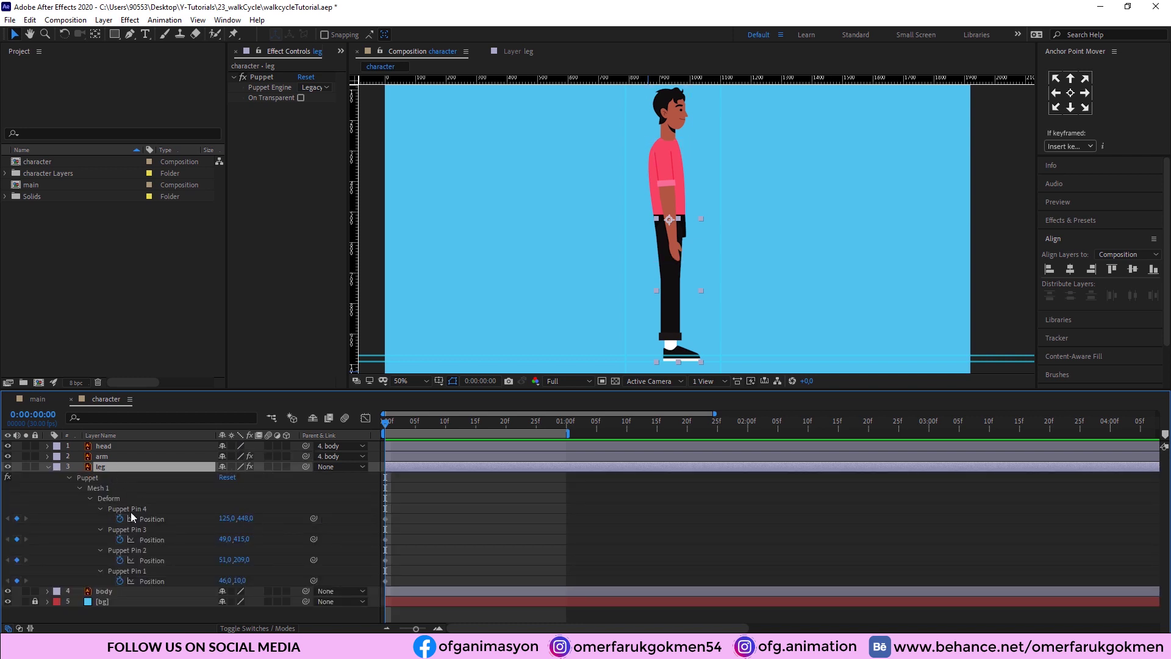
click(145, 578)
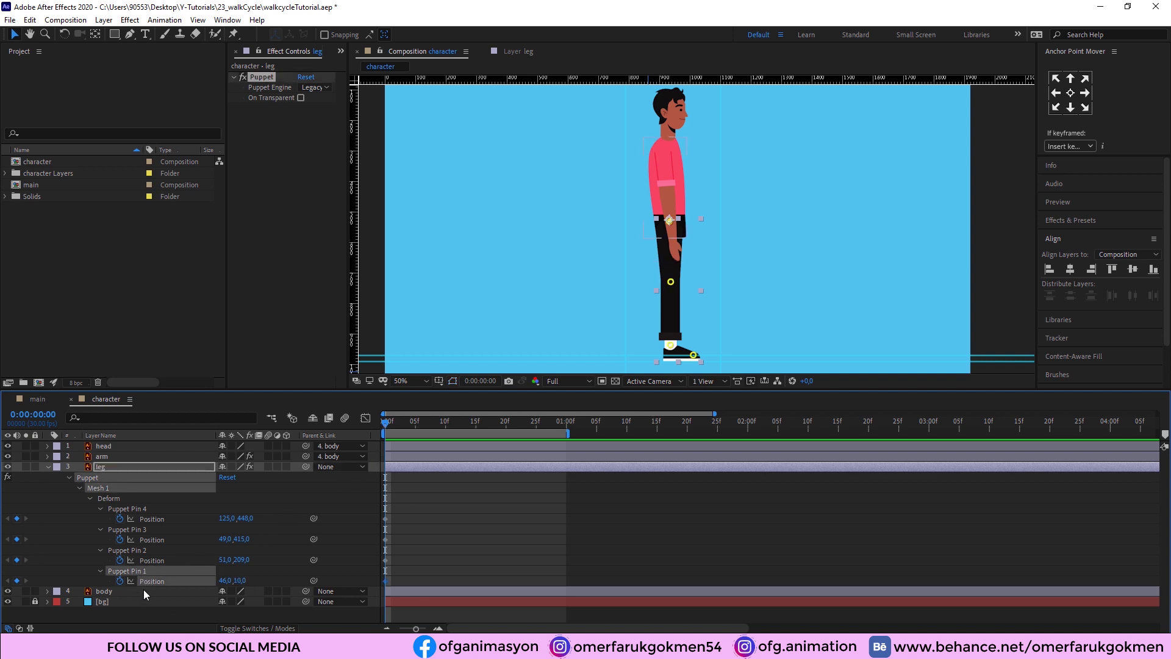
key(shift+p)
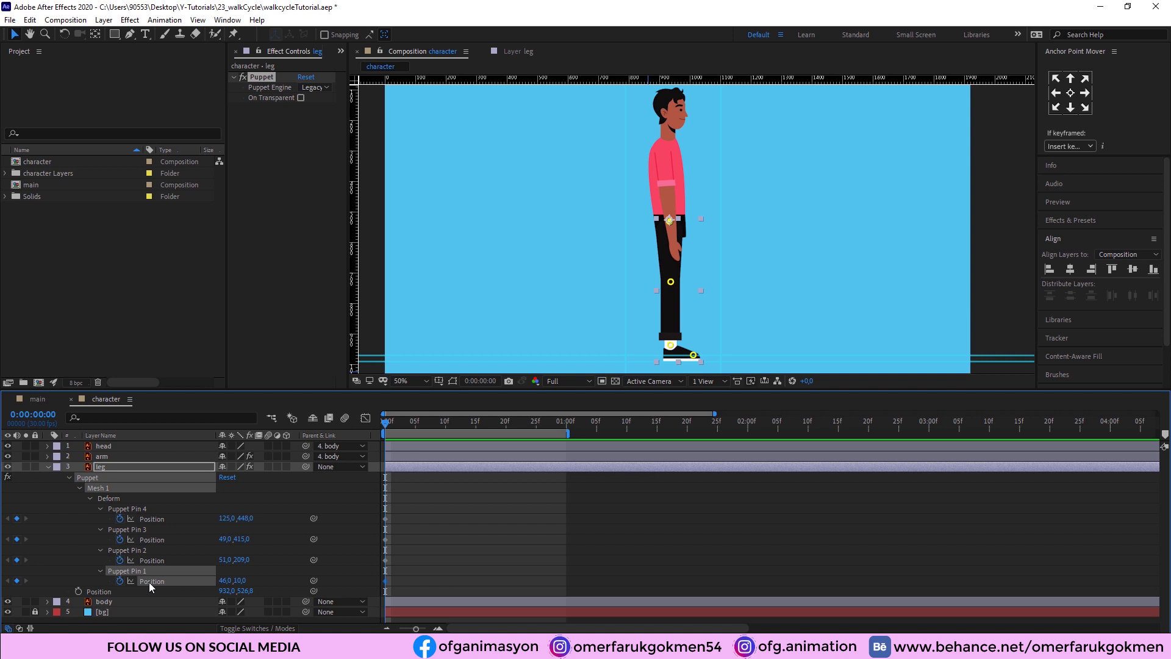
key(shift+r)
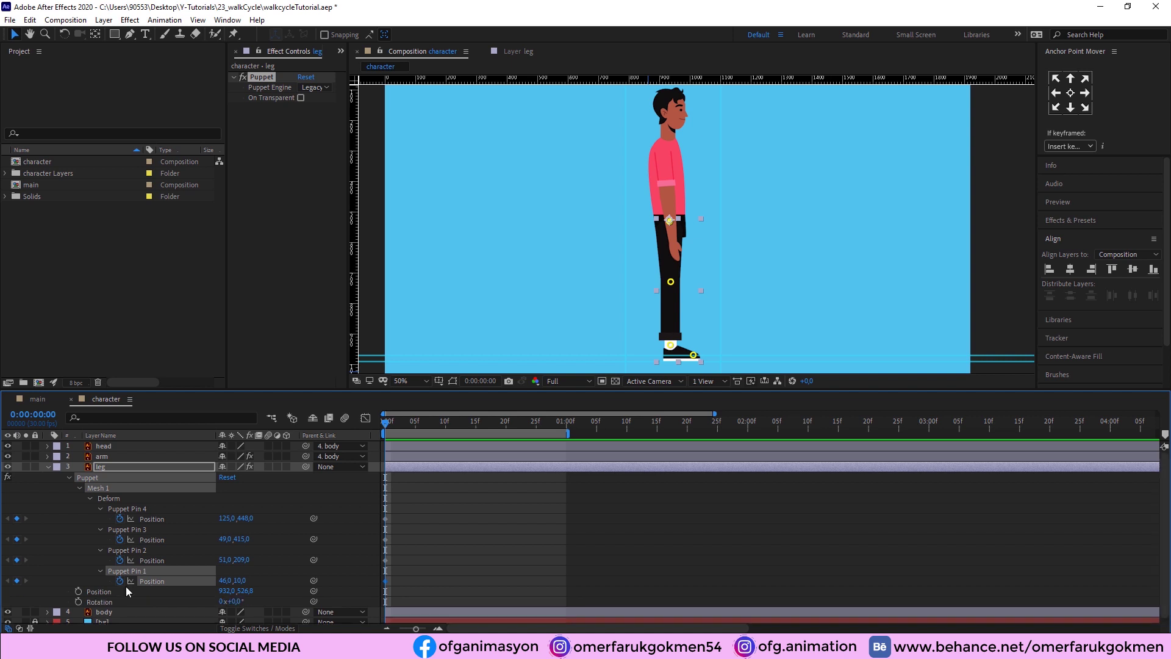
Step: Keyframe the leg's position and rotation at frame 0 with rotation set to -10°
click(78, 591)
click(79, 602)
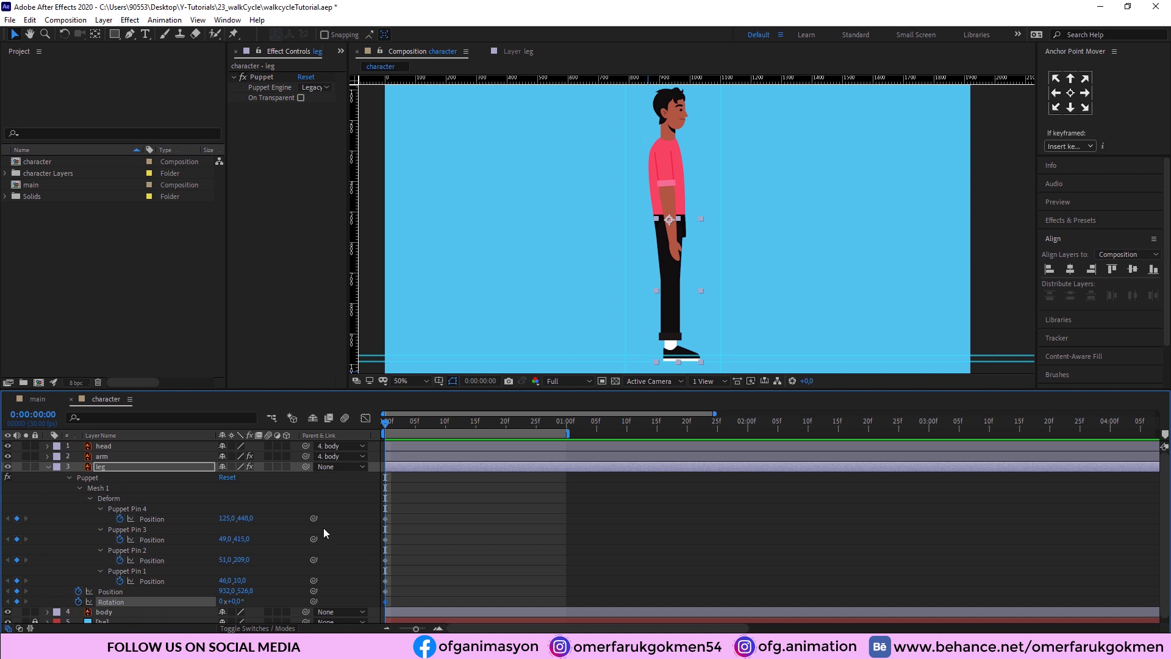
click(280, 568)
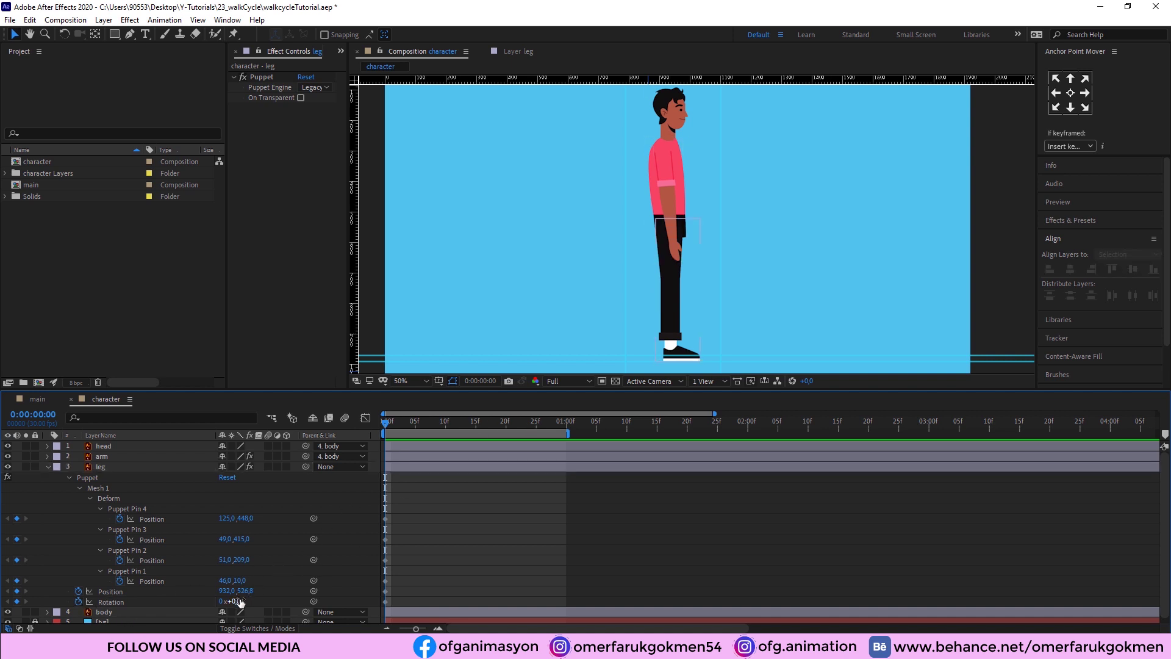
drag(238, 602, 234, 602)
key(Return)
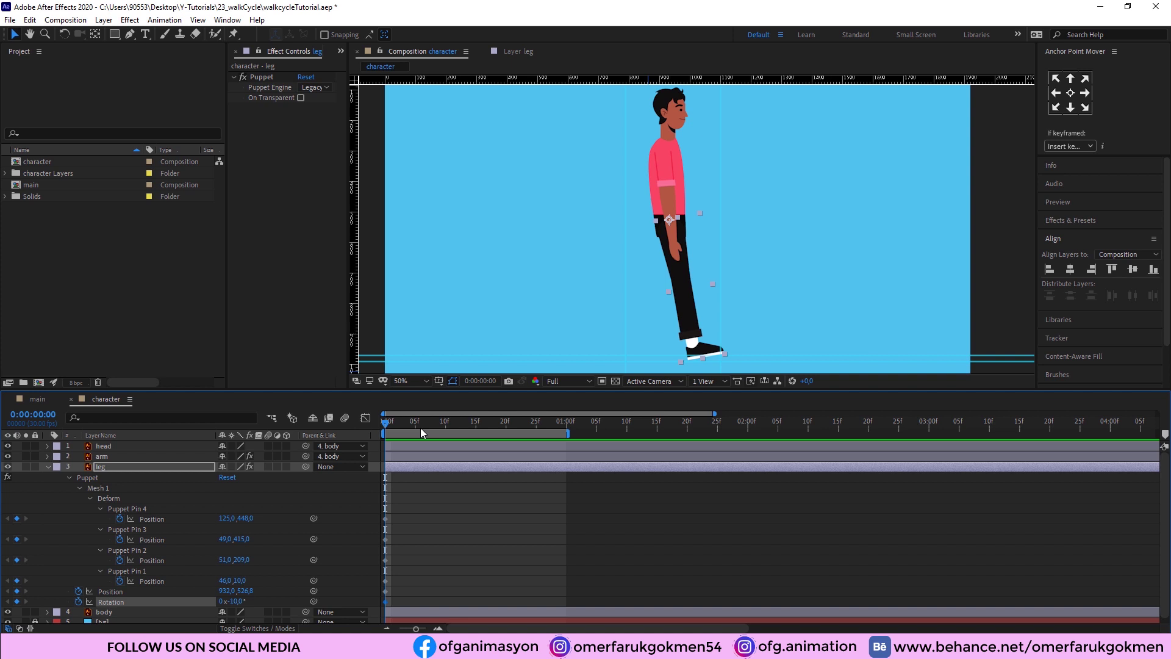
click(126, 551)
drag(388, 425, 569, 429)
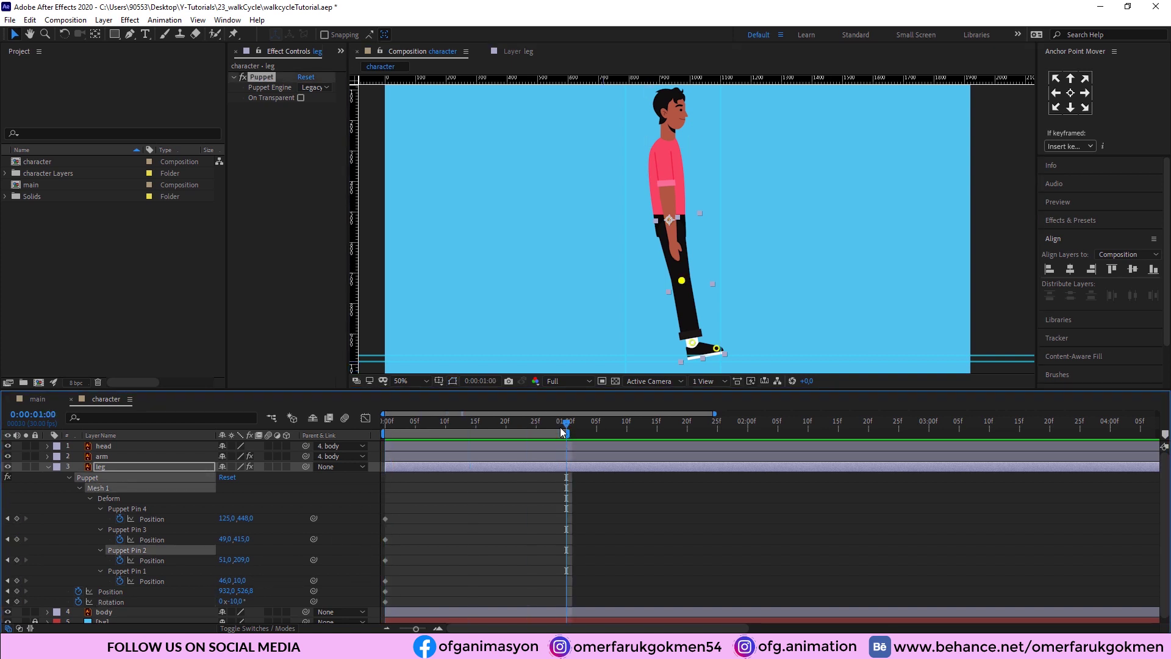
Step: Copy the leg's frame-0 keyframes and paste them at one second
drag(397, 512, 371, 599)
key(ctrl+c)
key(ctrl+v)
Step: At frame 15, set the leg's rotation to 12°
drag(457, 426, 470, 427)
click(474, 427)
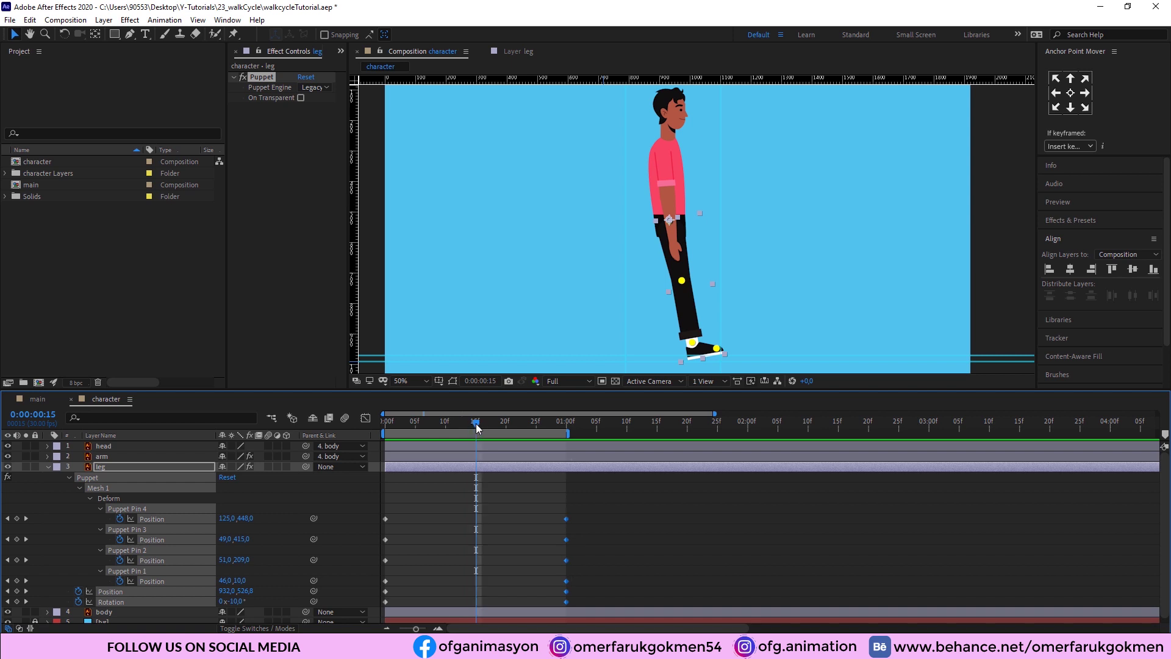
click(251, 565)
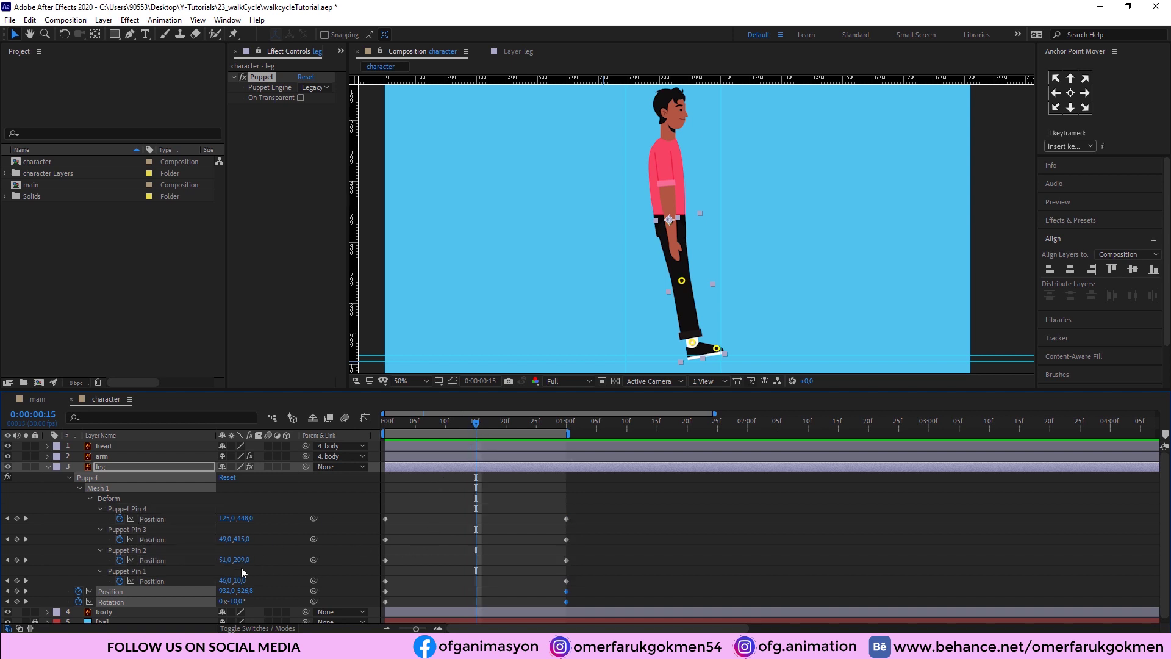
click(255, 602)
click(237, 602)
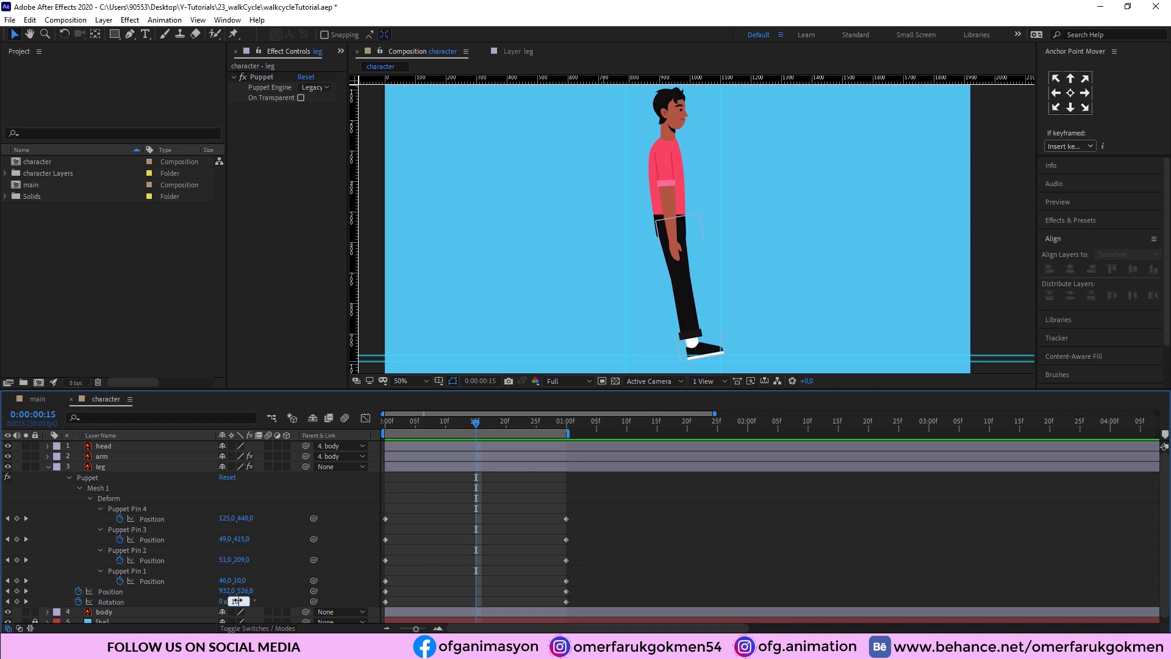
text(10)
key(Return)
click(239, 602)
text(12)
key(Return)
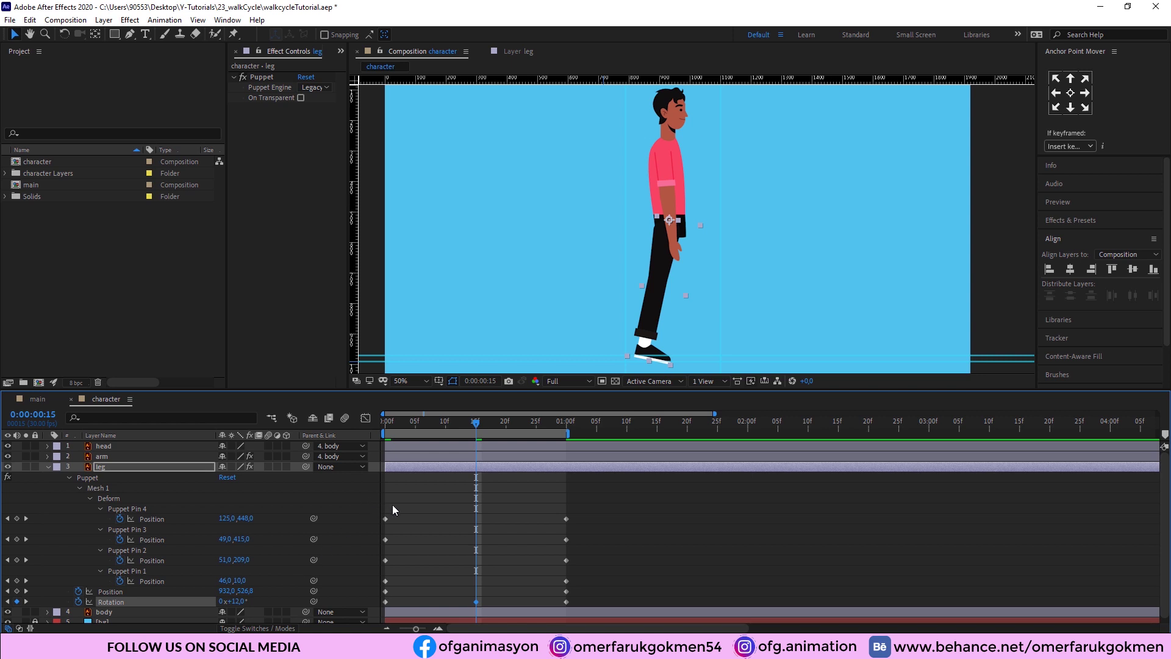
Step: Paste the leg's pose keyframes at frame 15, then preview from the start
drag(393, 513, 376, 588)
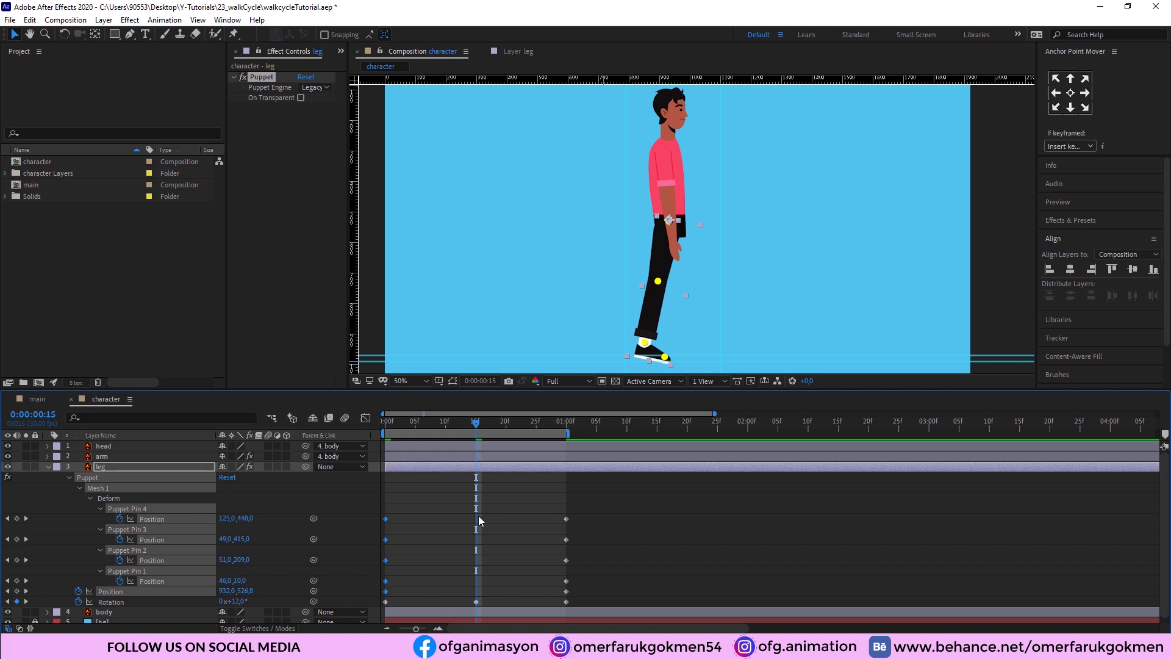
key(ctrl+v)
drag(475, 422, 386, 431)
key(space)
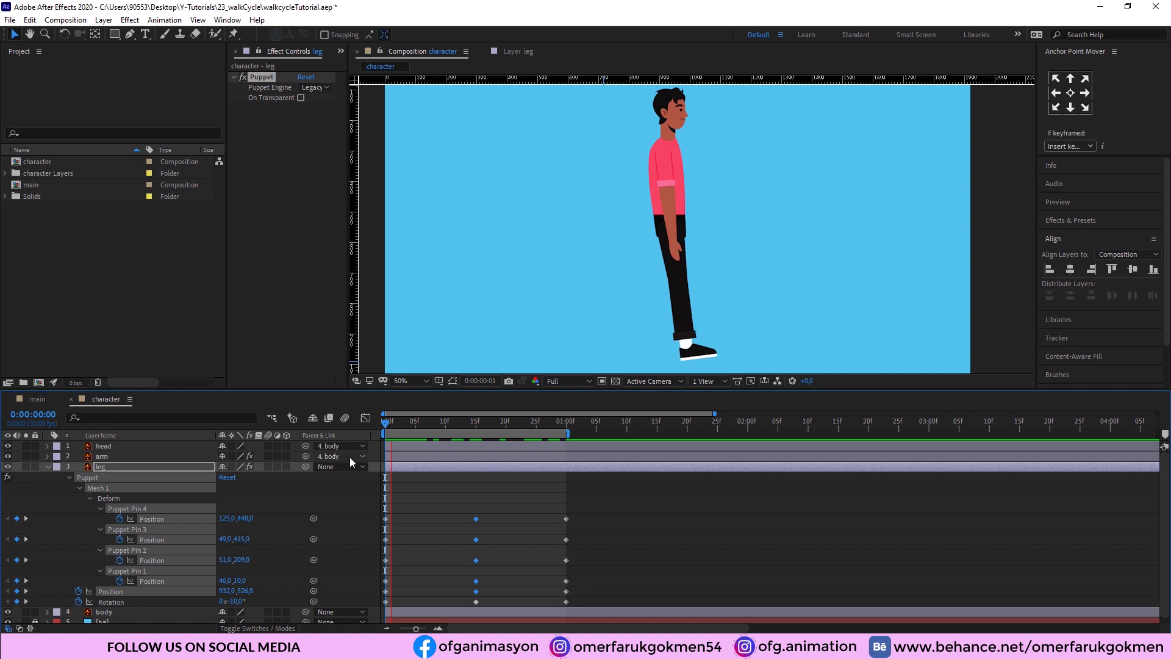
Step: At frame 23, bend the knee forward and lift the foot, then replay the walk
click(539, 434)
drag(670, 281, 681, 283)
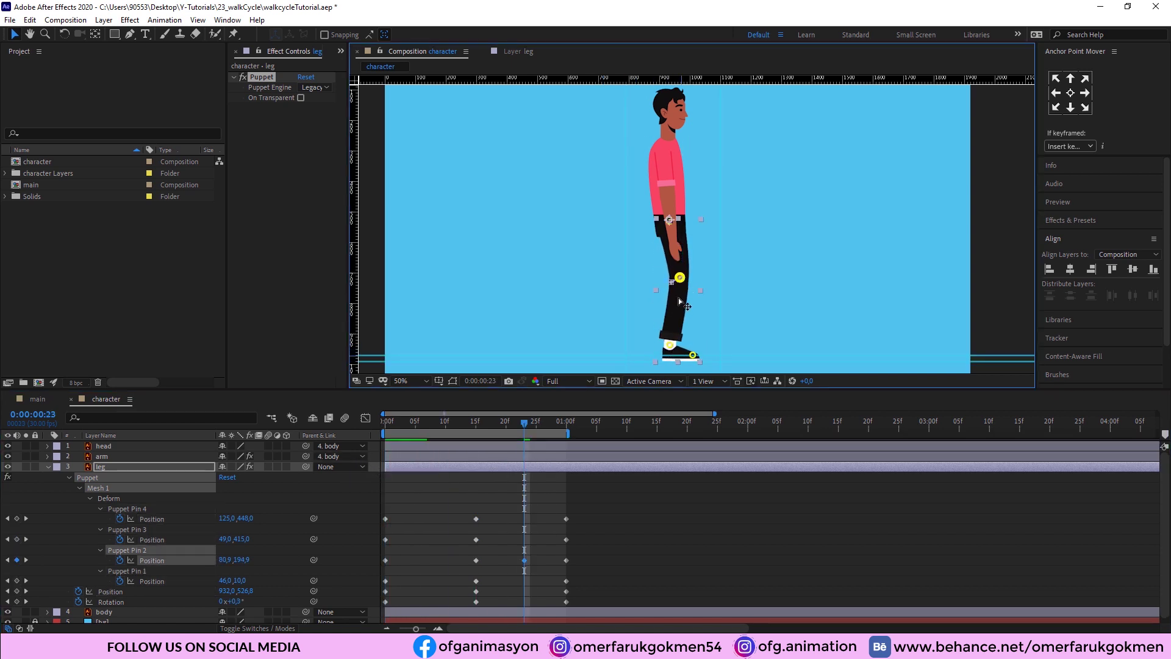
mouse_move(669, 345)
mouse_down()
mouse_move(669, 335)
mouse_move(688, 350)
mouse_move(669, 327)
mouse_move(686, 348)
mouse_up()
key(Home)
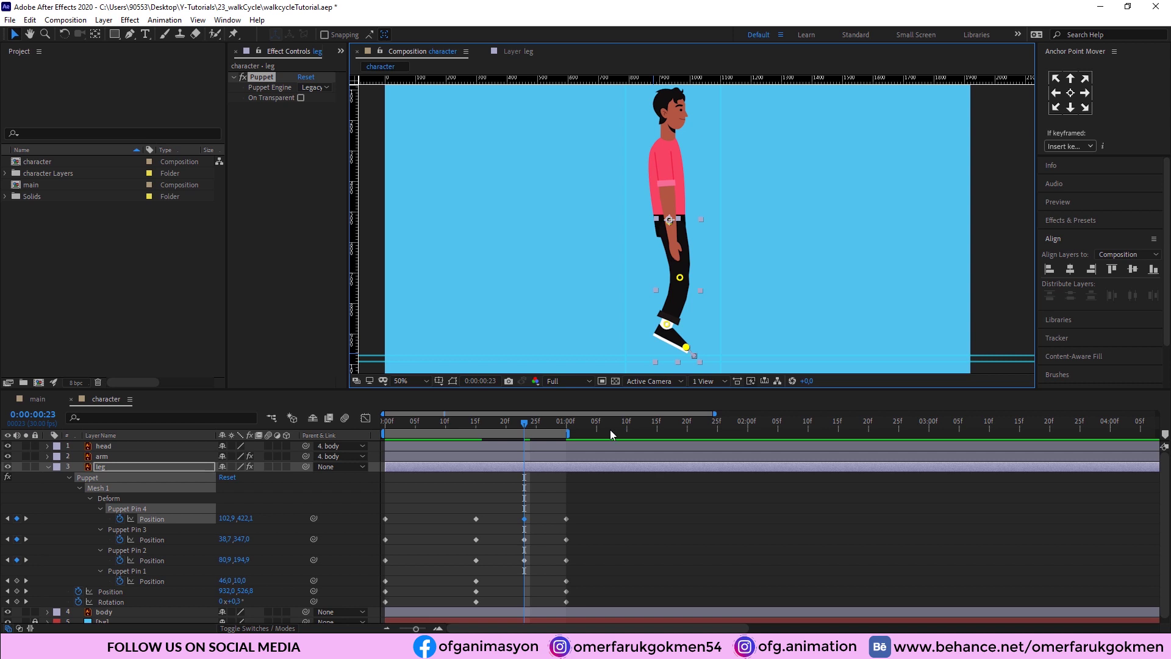
key(space)
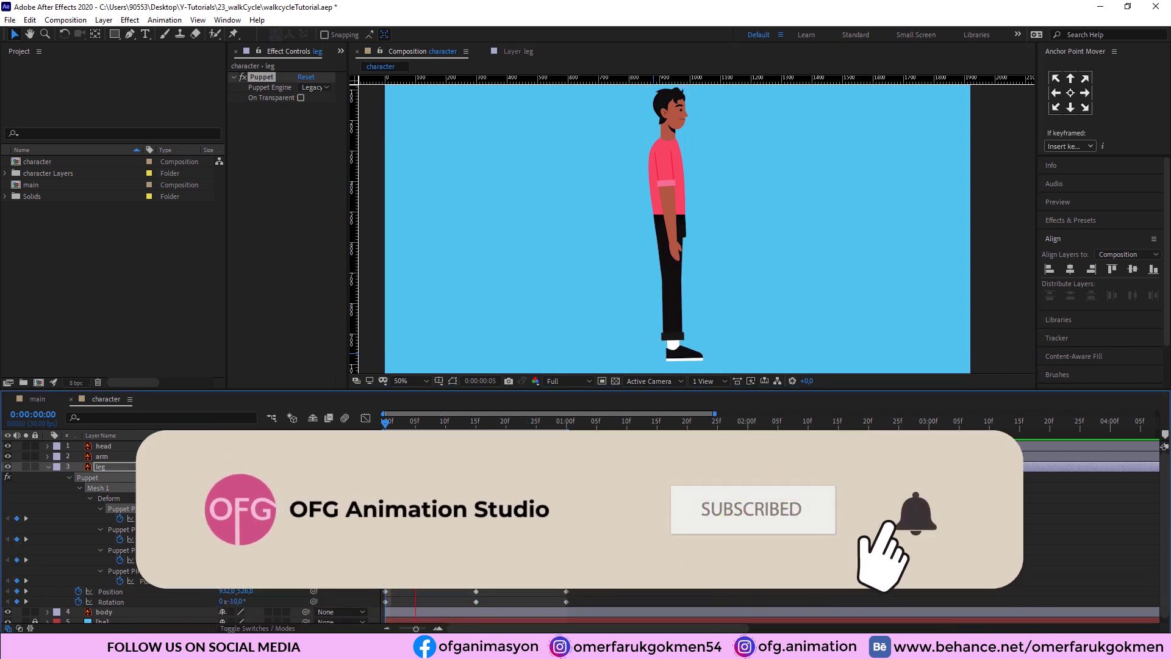
key(space)
Step: Copy the foot pin's frame-5 keyframe to frame 11 and nudge it to stay grounded
key(Page_Down)
key(Page_Down)
key(Page_Down)
key(Page_Down)
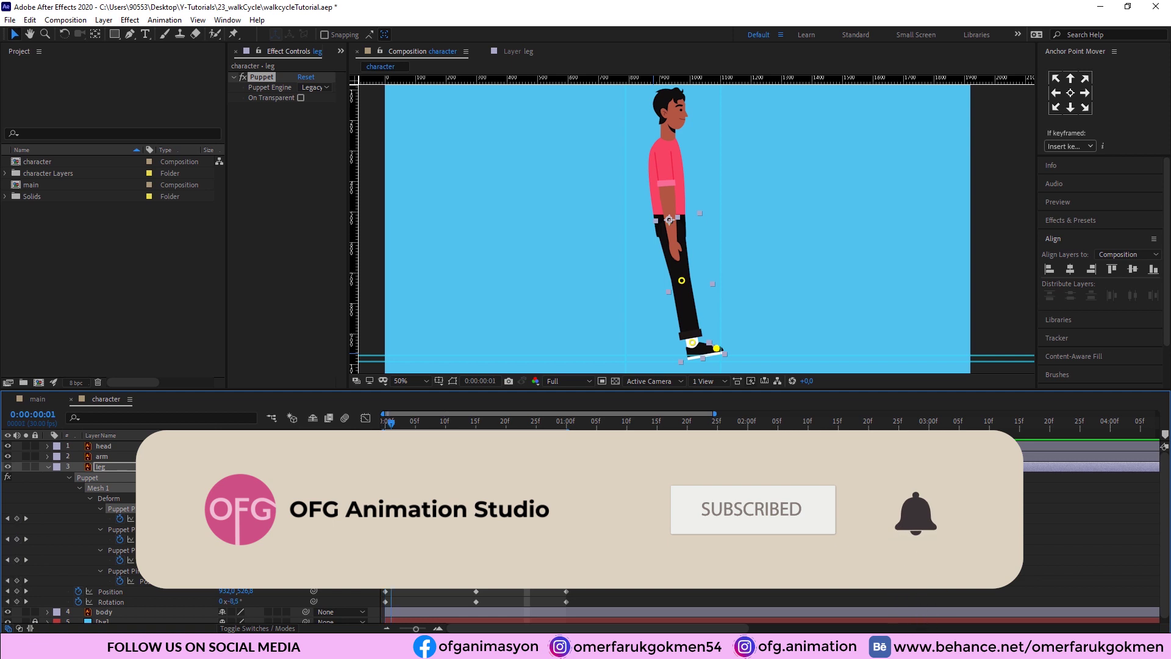
key(Page_Down)
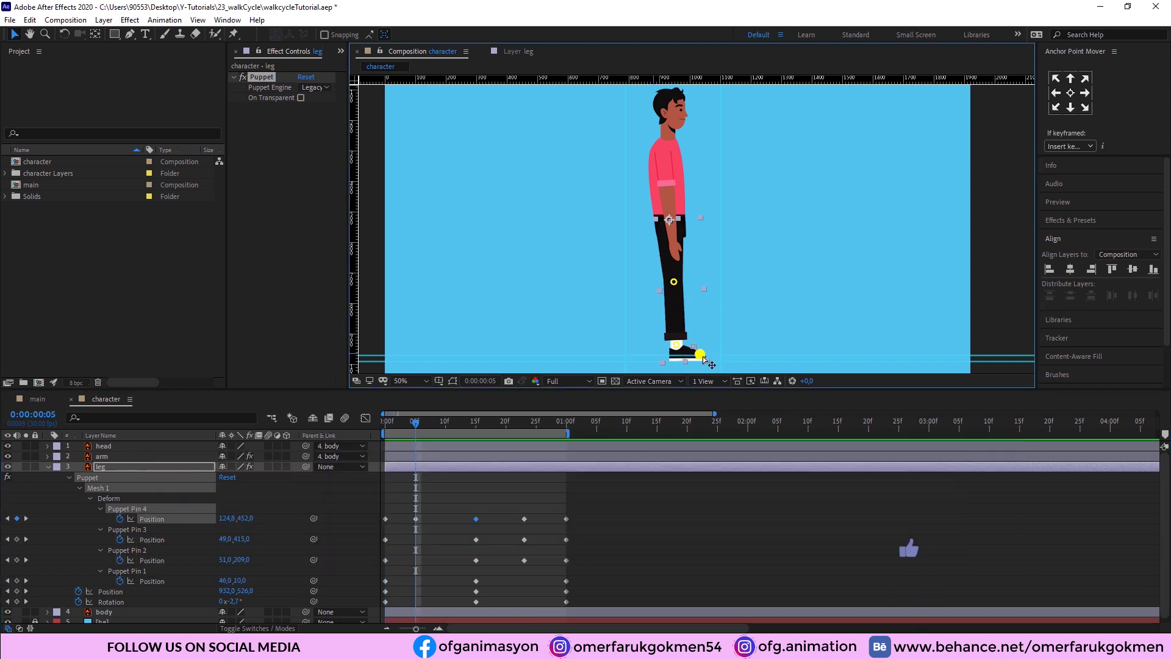
drag(416, 424, 452, 427)
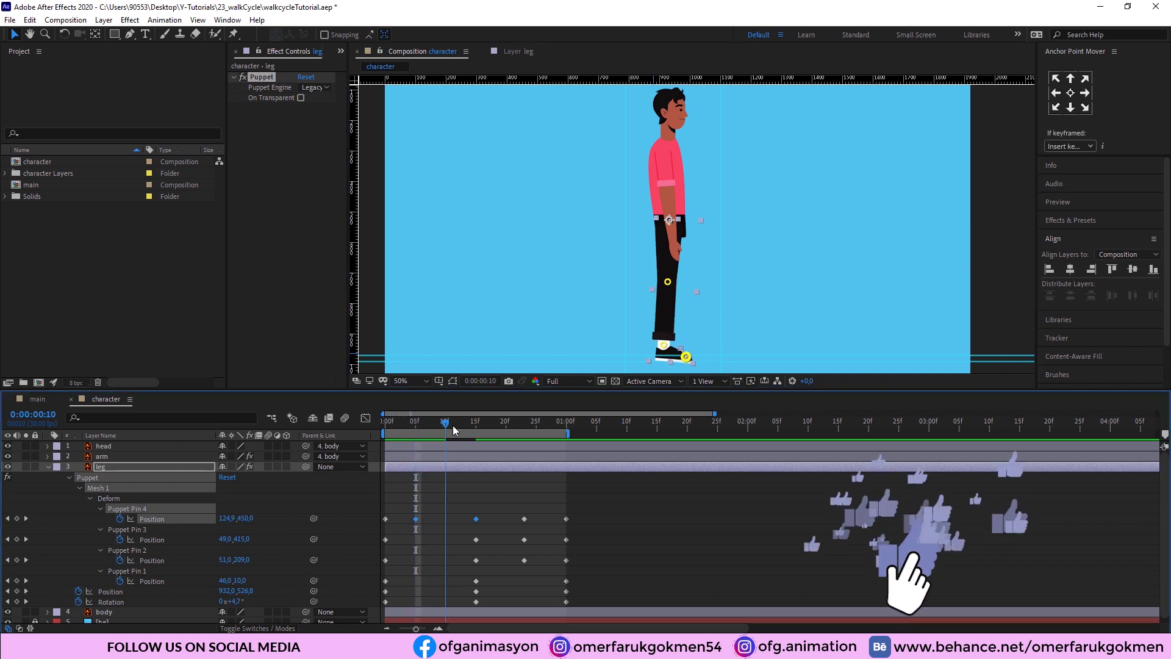
click(416, 519)
key(ctrl+c)
key(ctrl+v)
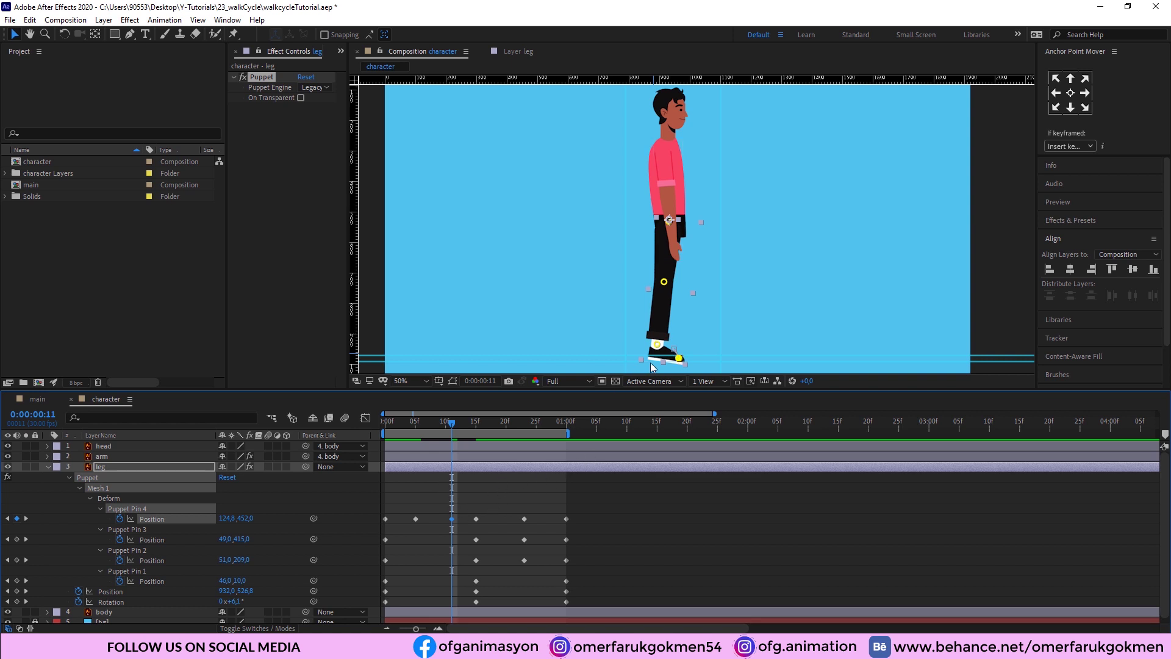
drag(680, 357, 682, 355)
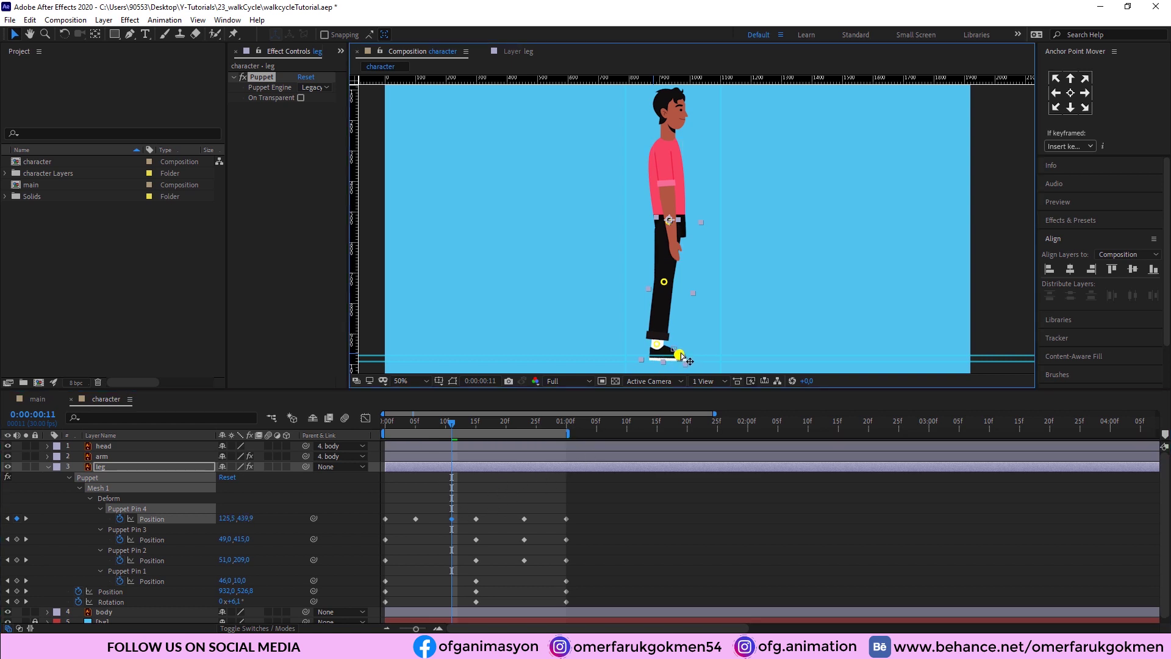
key(space)
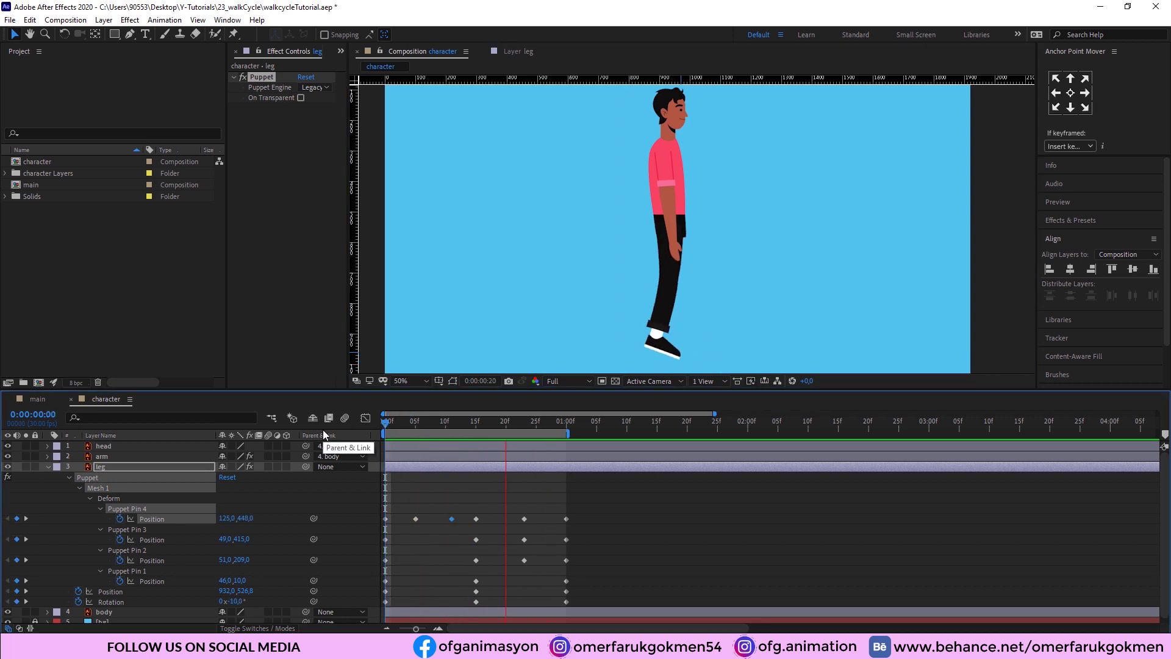
Step: Apply Easy Ease to the leg keyframes at 0, 15f and 1:00, then preview
drag(390, 511, 375, 605)
drag(484, 513, 469, 602)
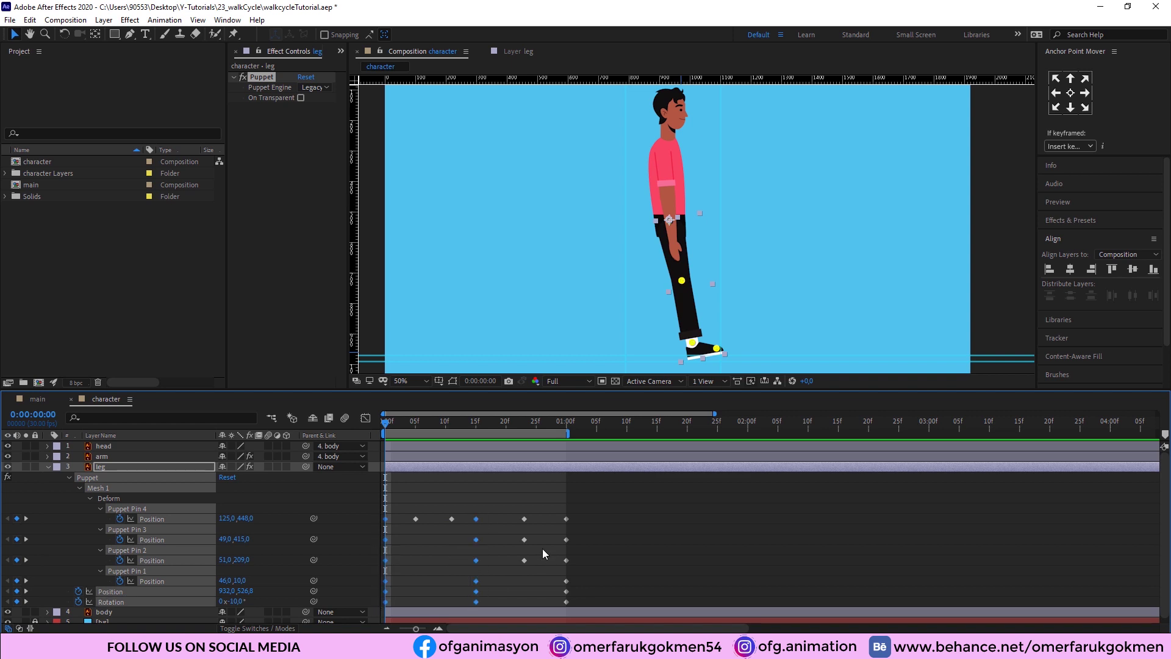
drag(570, 553, 558, 601)
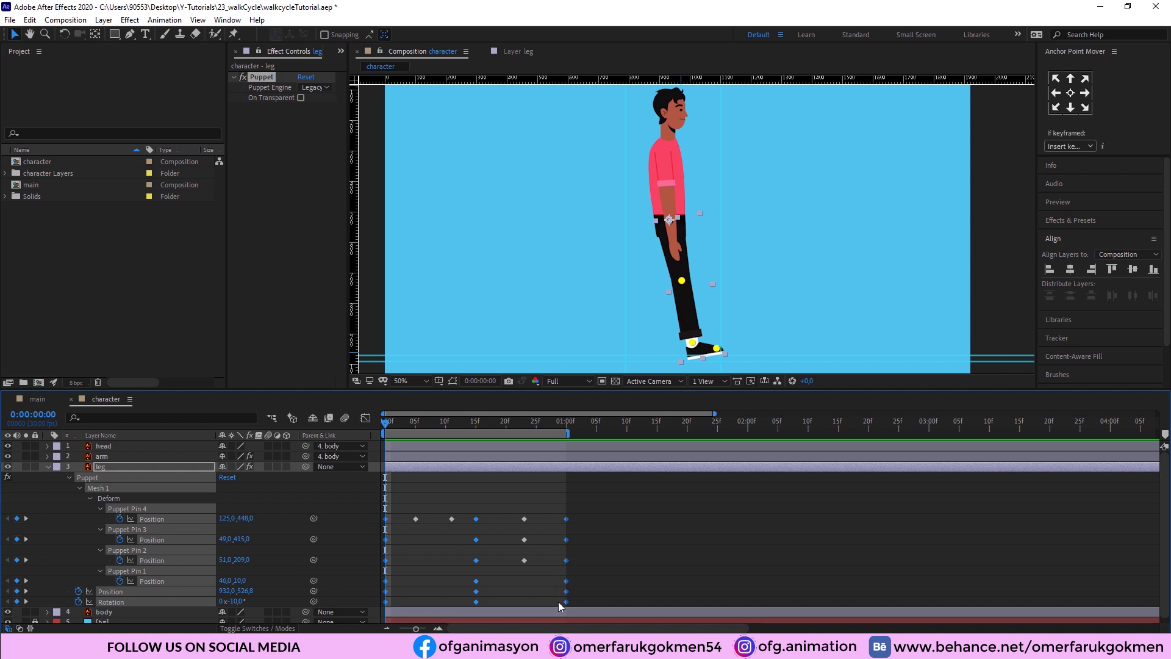
right_click(563, 515)
mouse_move(674, 504)
click(734, 551)
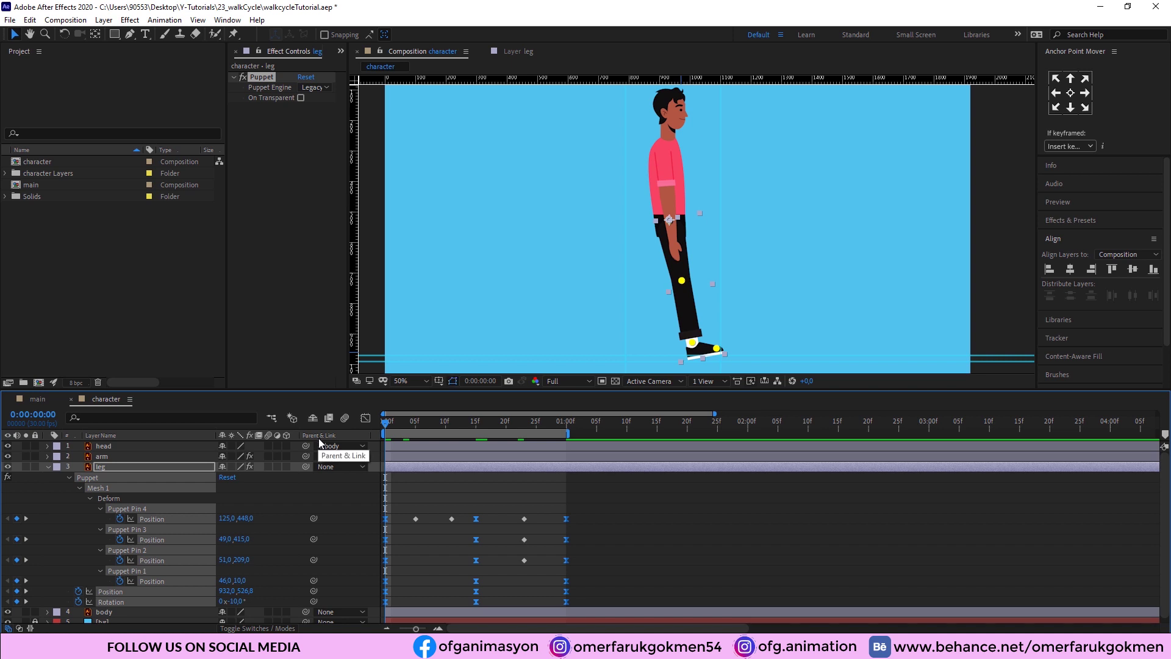
key(space)
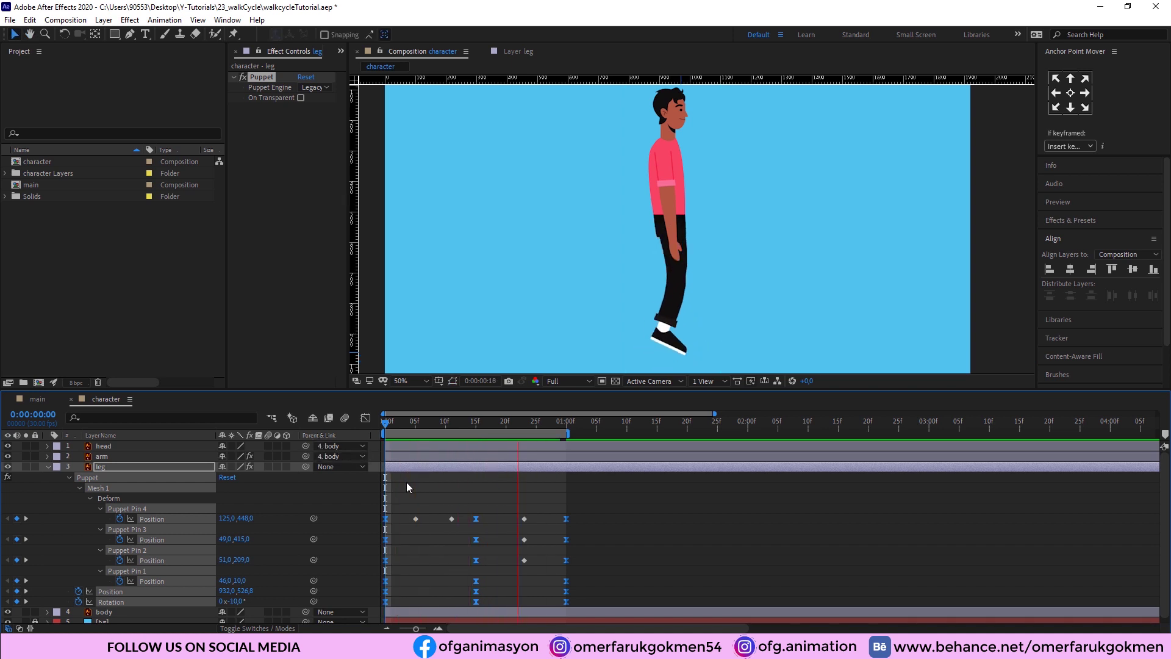
Step: Copy all the leg keyframes and paste them at 1:00 to repeat the step
click(562, 422)
drag(562, 422, 567, 422)
drag(571, 519, 380, 603)
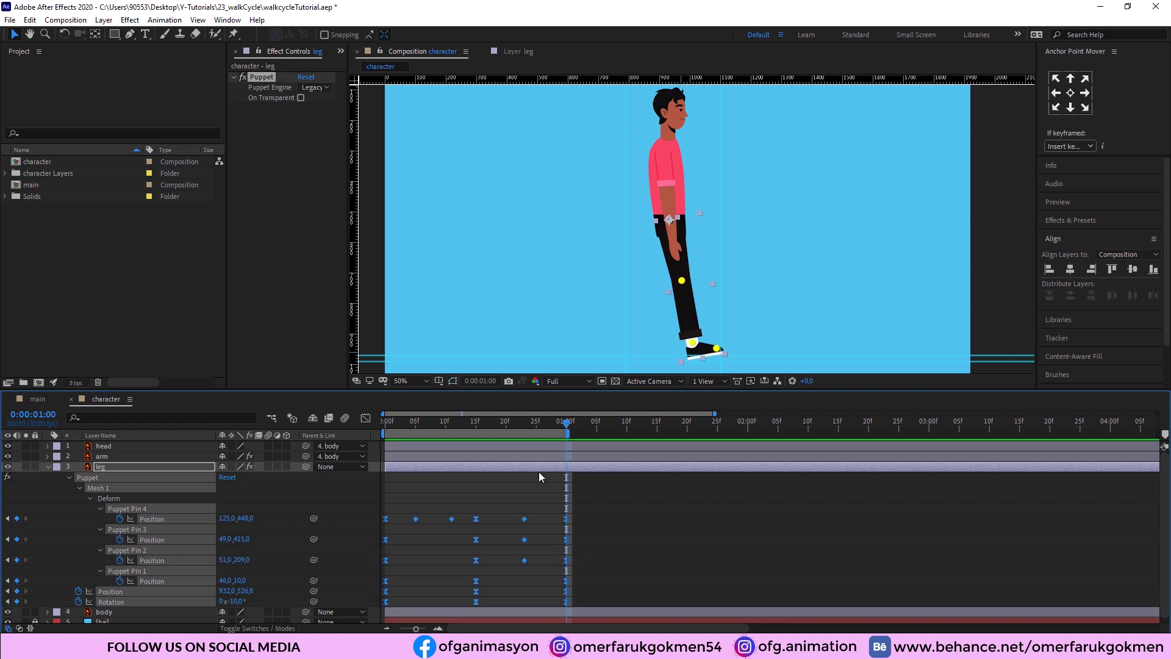
key(ctrl+c)
key(ctrl+v)
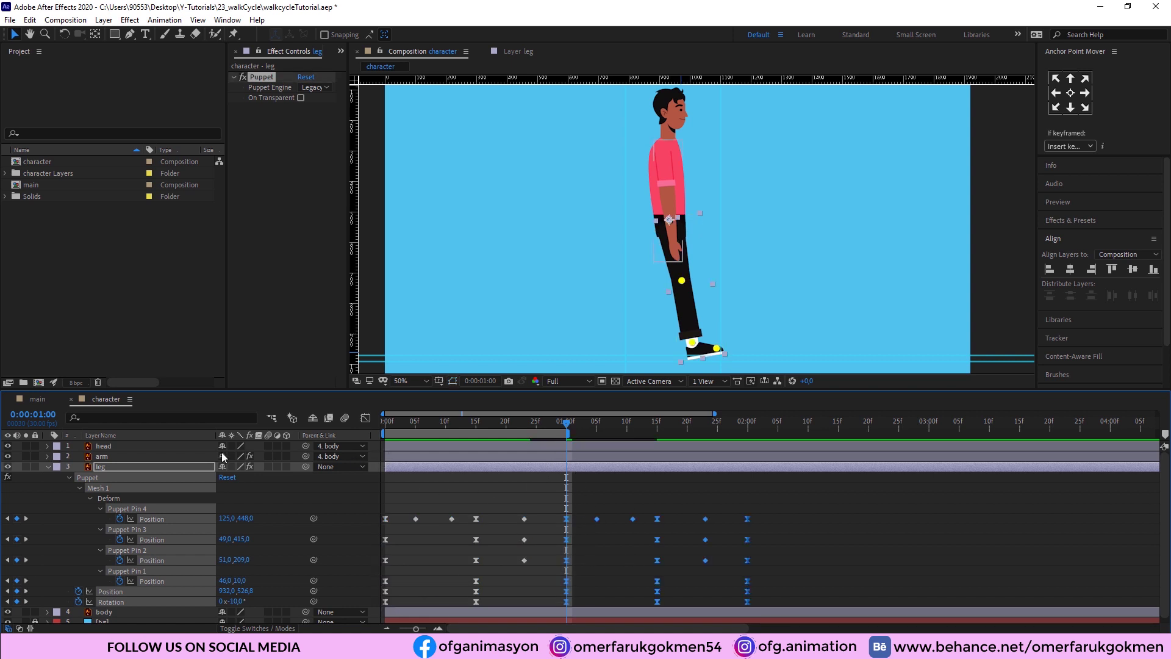
click(45, 466)
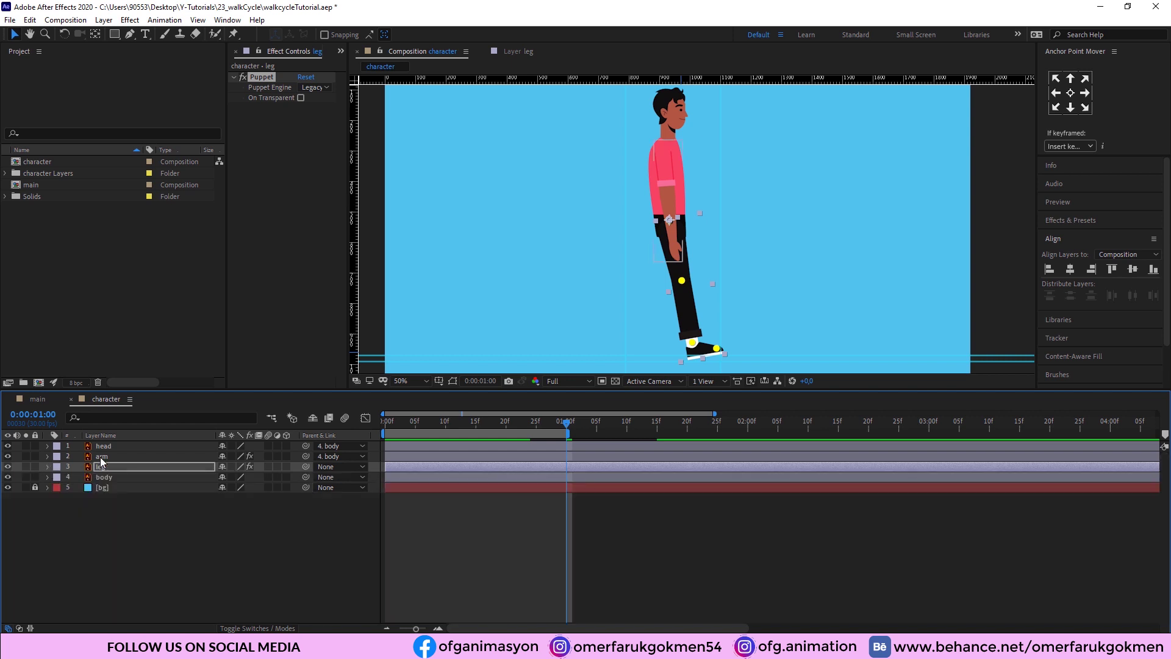
Step: Show the arm's puppet pins and Rotation, start Rotation keyframes, and shift Pin 2 backward
click(103, 456)
key(Home)
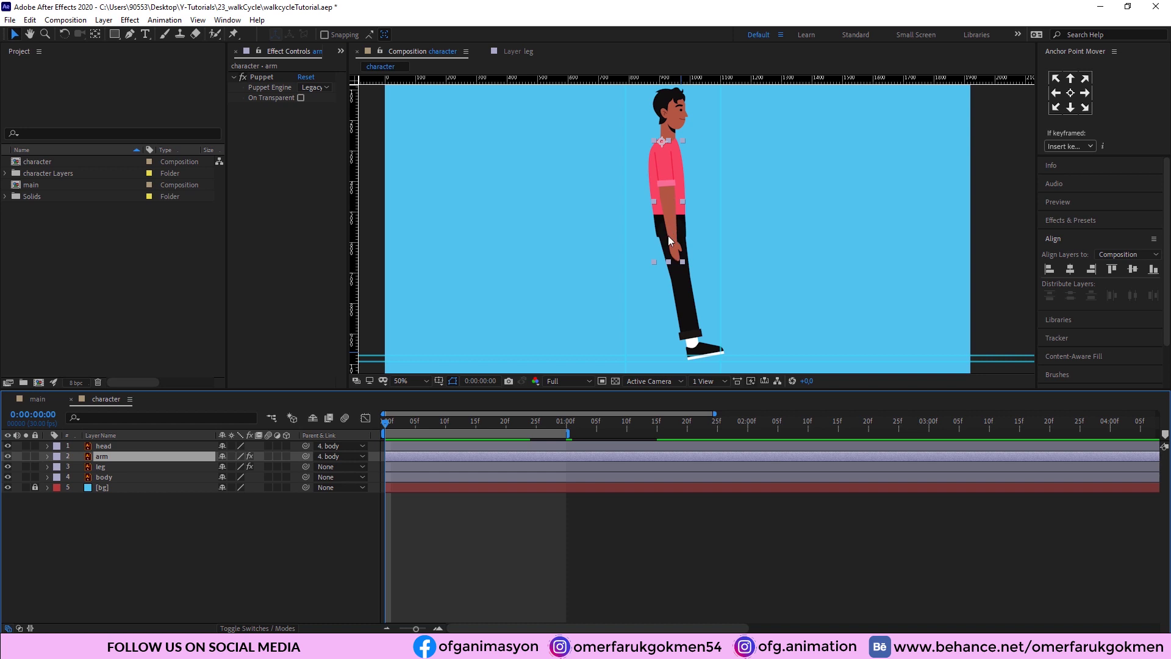
key(u)
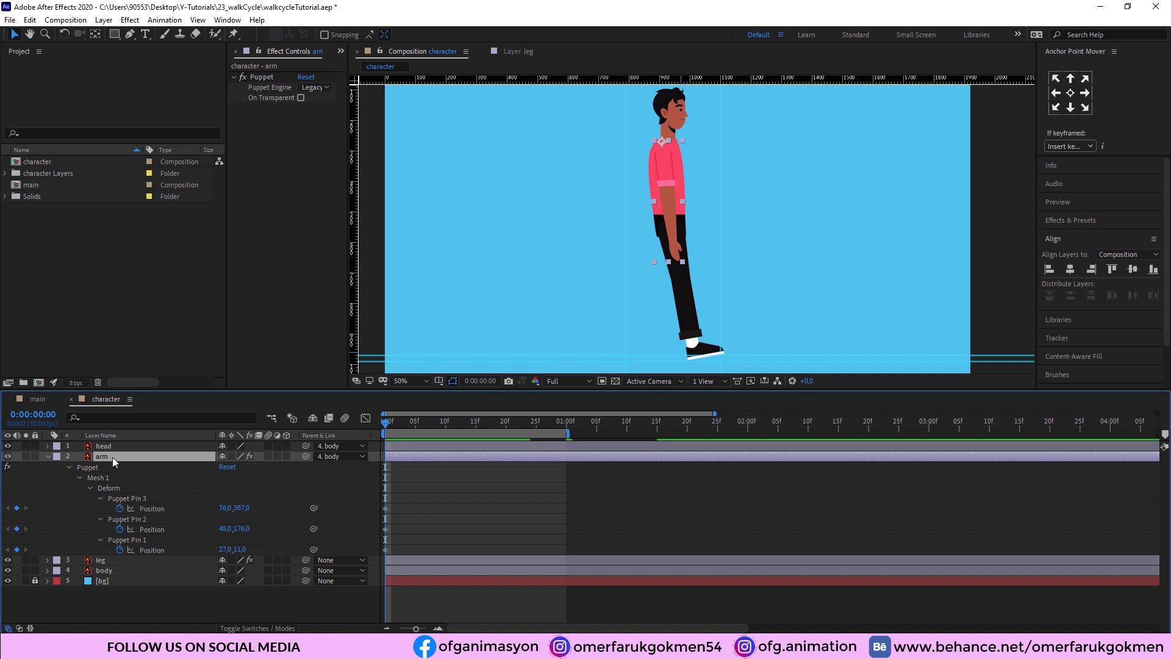
key(shift+r)
click(79, 560)
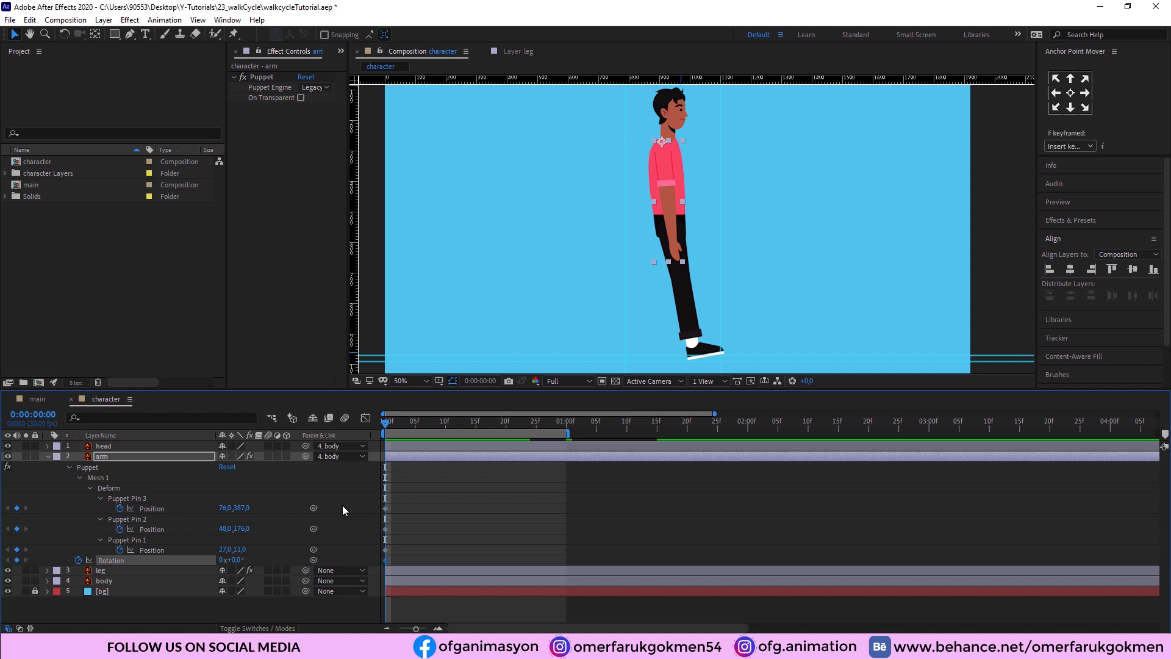
click(182, 519)
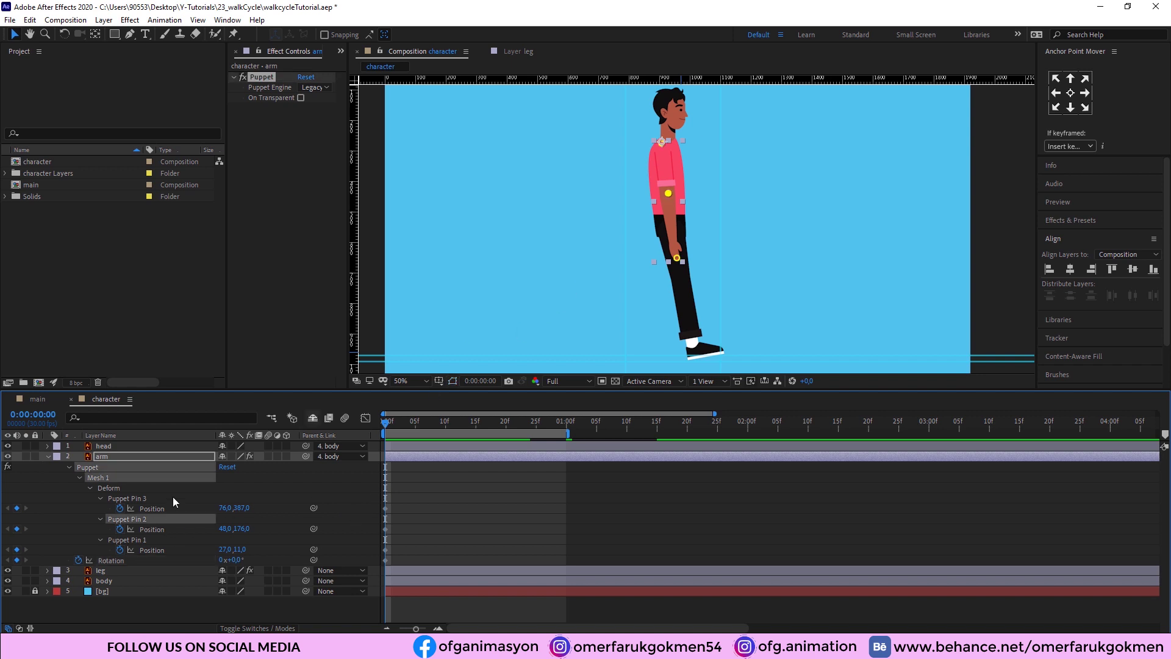
drag(668, 194, 660, 194)
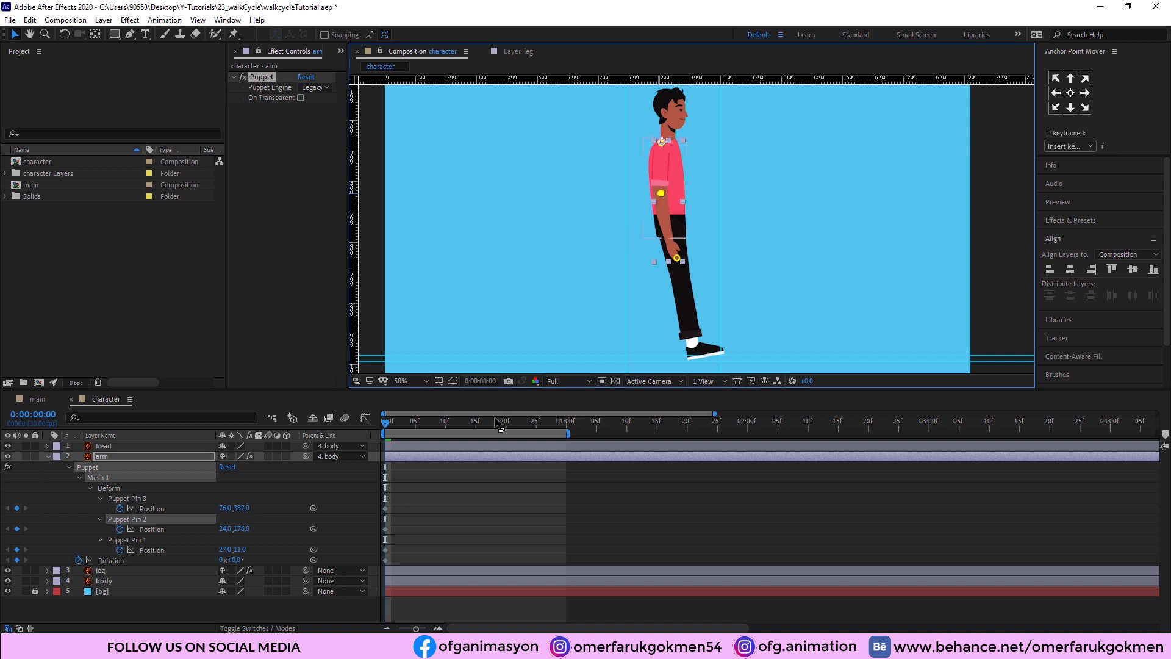
drag(397, 429, 346, 433)
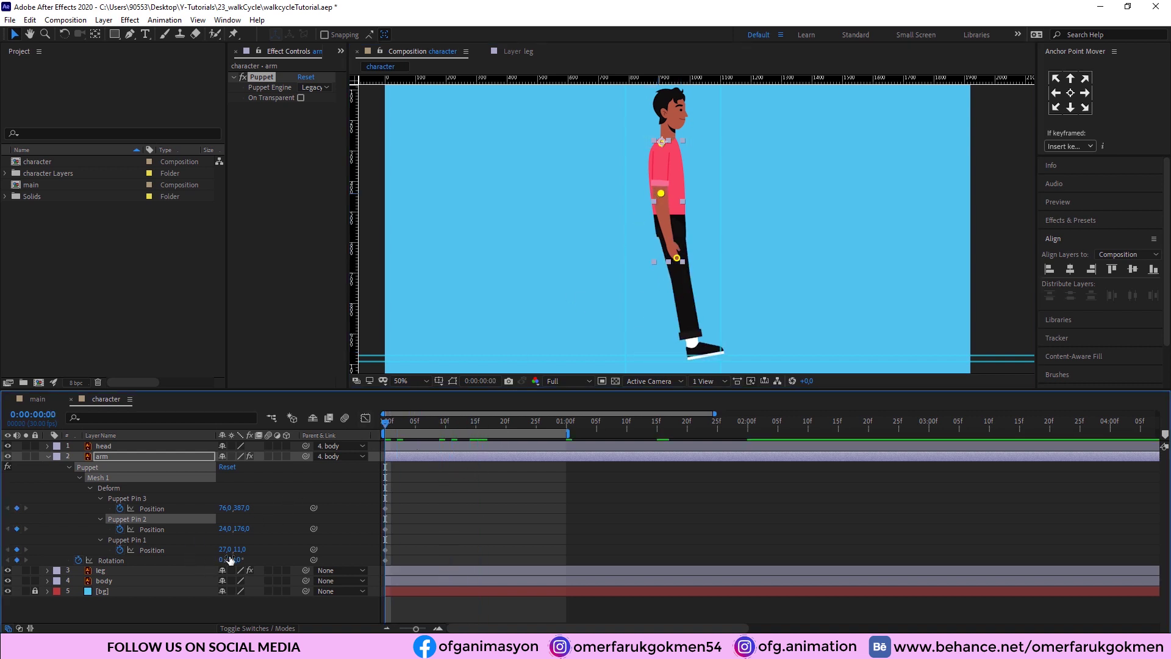
Step: Set the arm's Rotation to 15° for the start pose, repeated at 1:00
drag(236, 562, 241, 562)
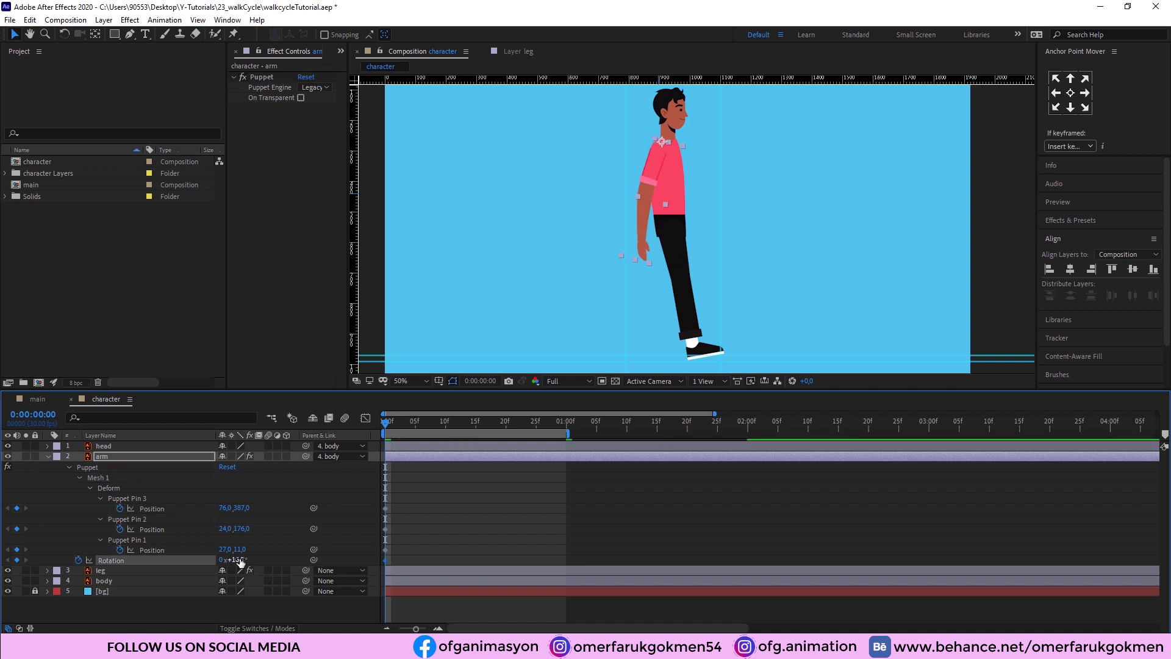
click(241, 560)
text(15)
key(Return)
key(shift+Page_Down)
key(shift+Page_Down)
key(shift+Page_Down)
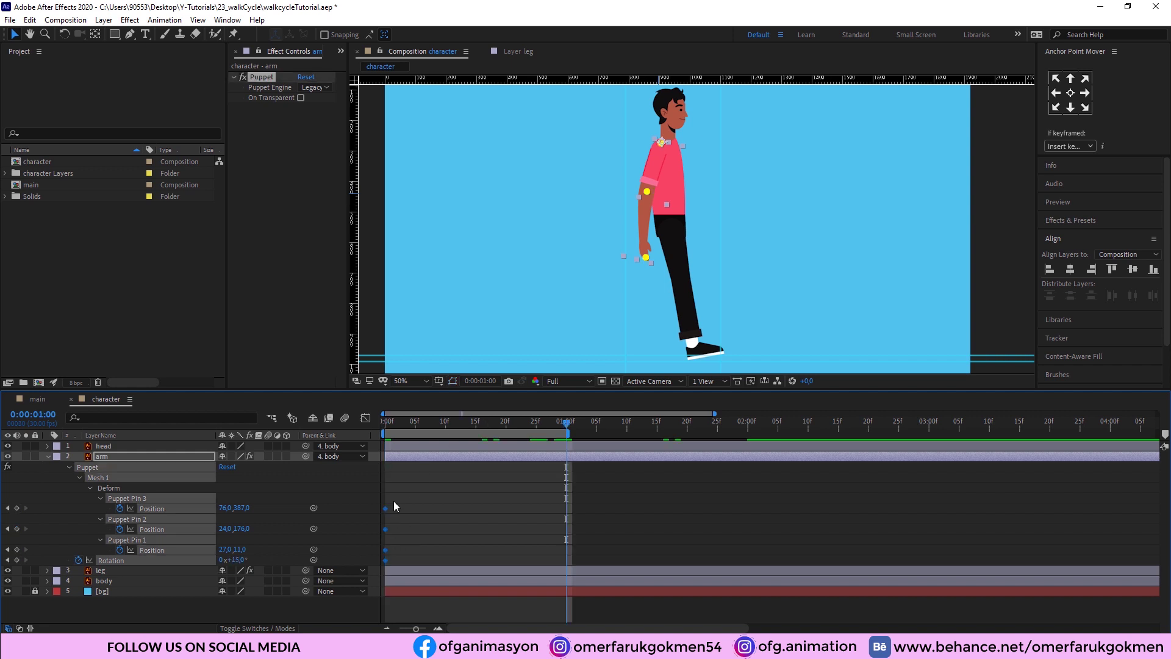
Step: Swing the arm forward with Rotation -10° at frame 15 and preview the swing
drag(566, 430, 476, 440)
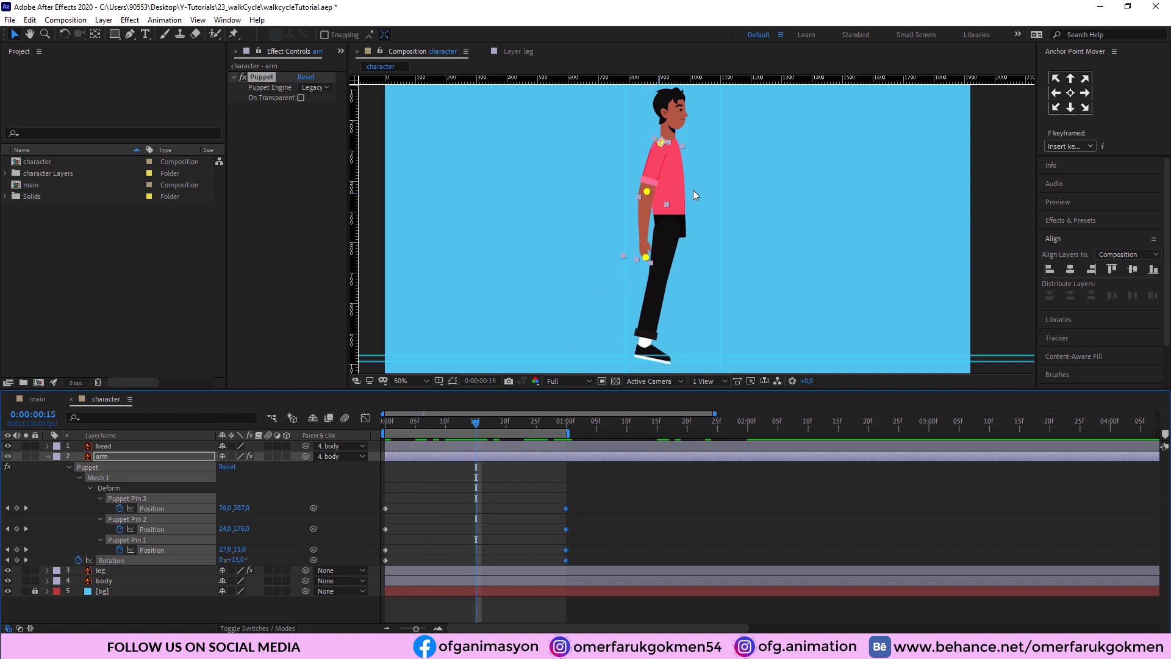
click(242, 561)
text(-10)
key(Return)
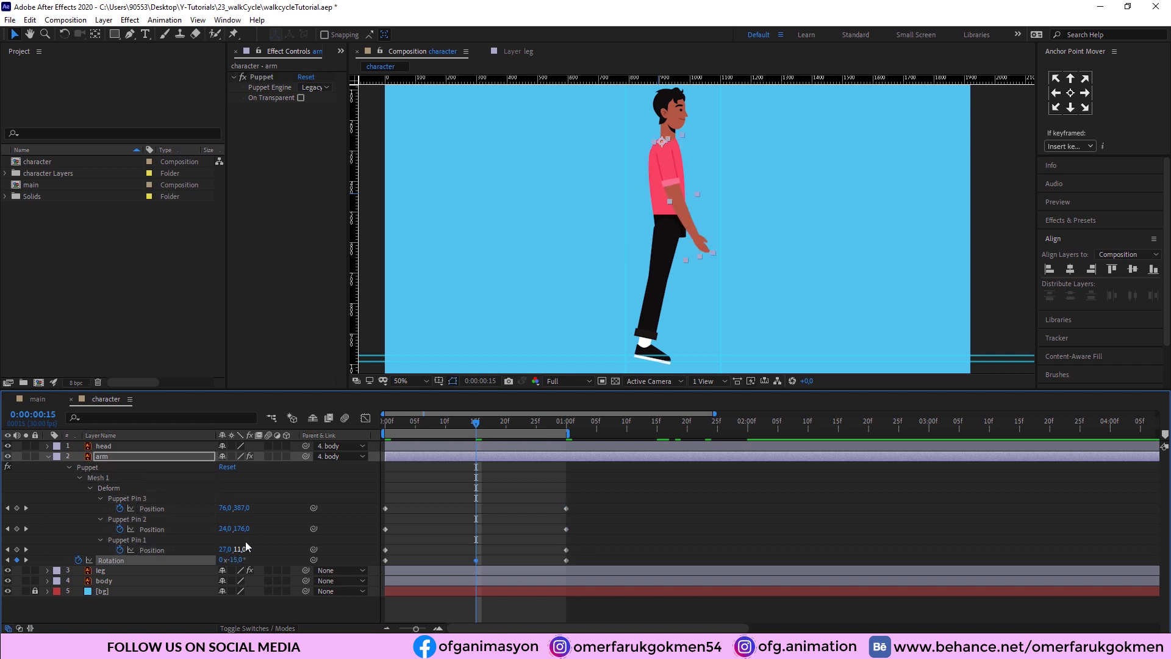
drag(405, 506, 378, 552)
drag(477, 429, 313, 447)
key(space)
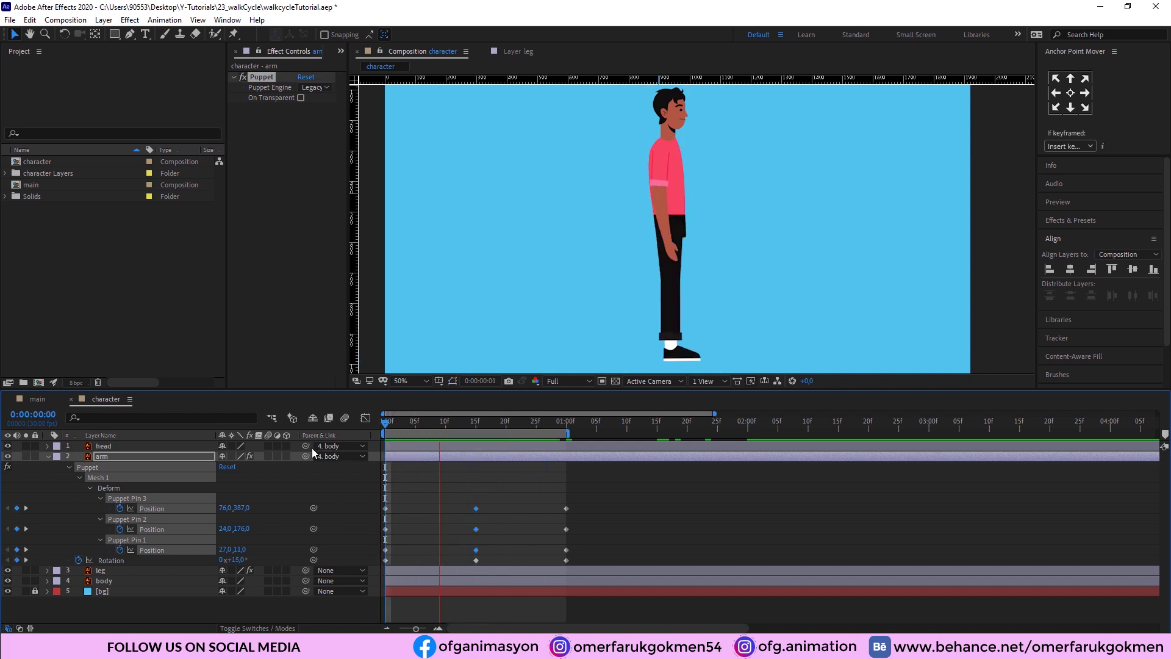
Step: Apply Easy Ease to all twelve arm pin and rotation keyframes and preview
drag(592, 512, 379, 562)
drag(369, 505, 566, 560)
right_click(566, 560)
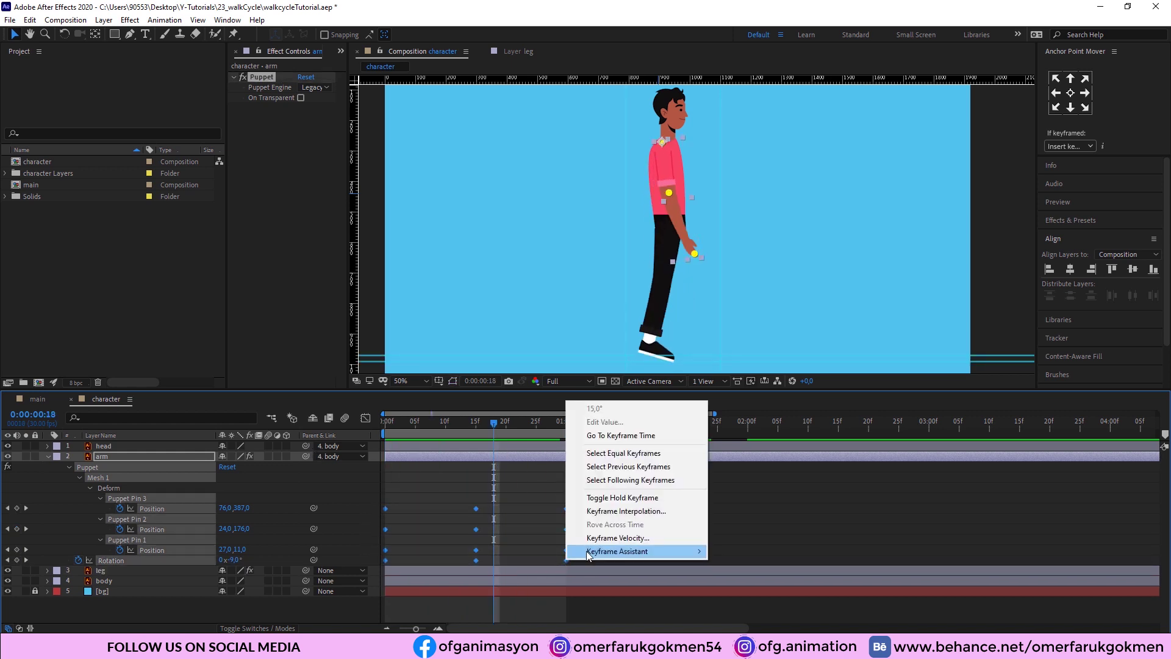
mouse_move(610, 550)
click(735, 473)
key(space)
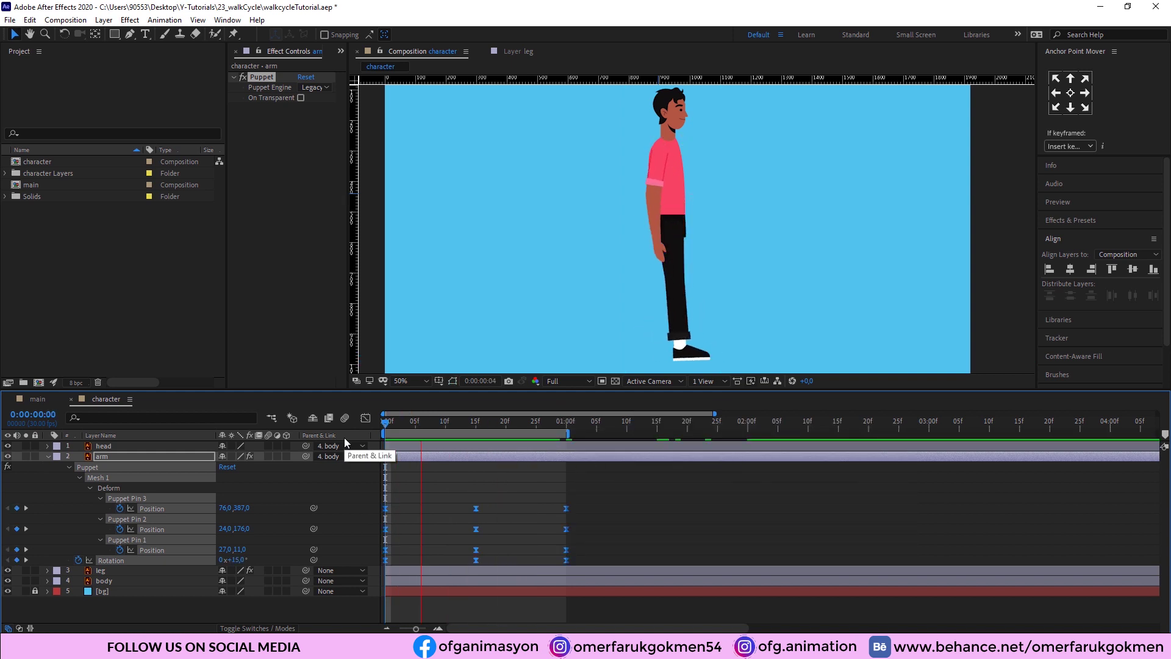
key(space)
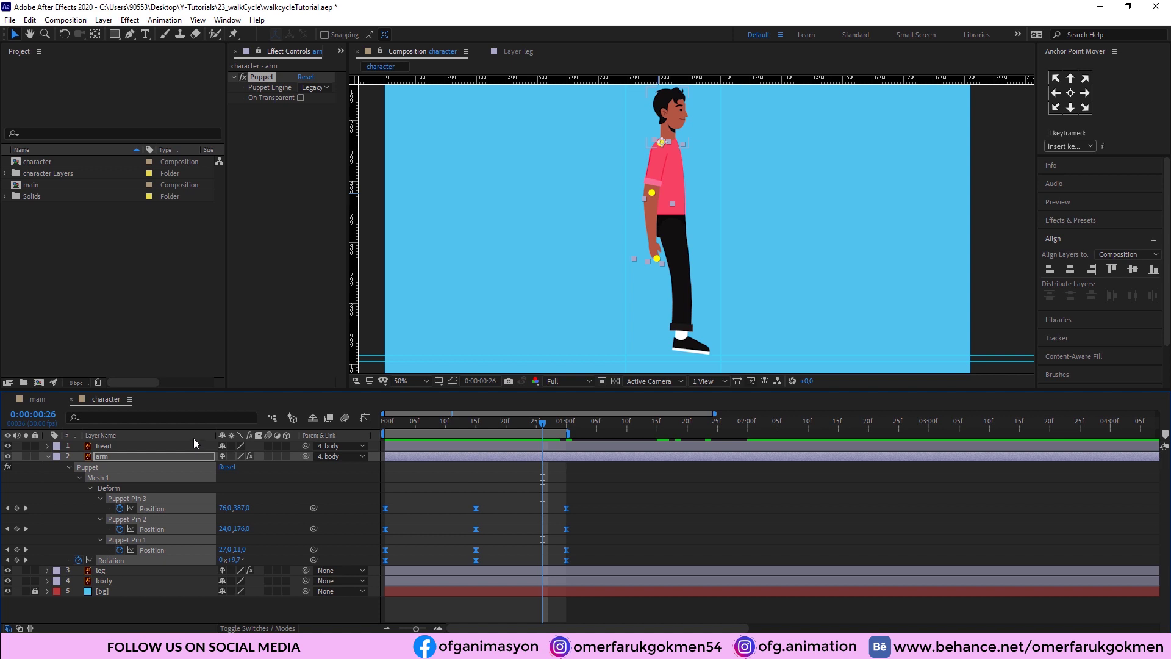
click(187, 419)
Step: Copy the arm's pin and rotation keyframes and paste them at 1:00
drag(583, 493, 378, 563)
key(ctrl+c)
click(566, 429)
key(ctrl+v)
key(space)
key(space)
click(48, 455)
click(101, 467)
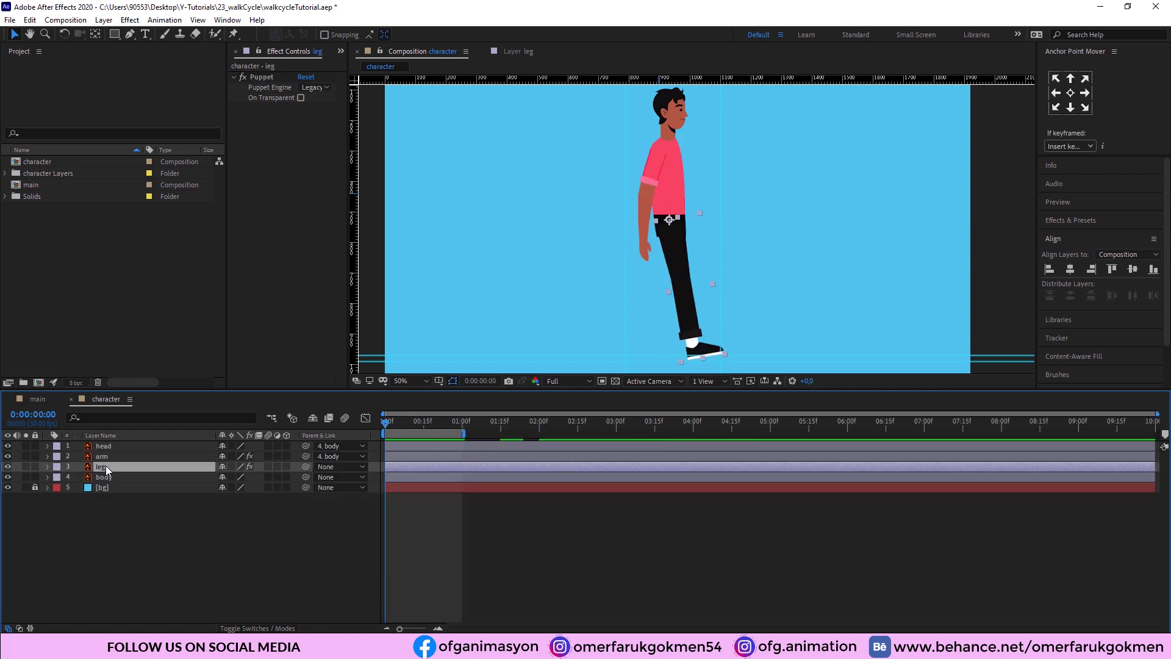
Step: Duplicate the leg layer as leg 2 and trim its start to 15 frames
click(29, 19)
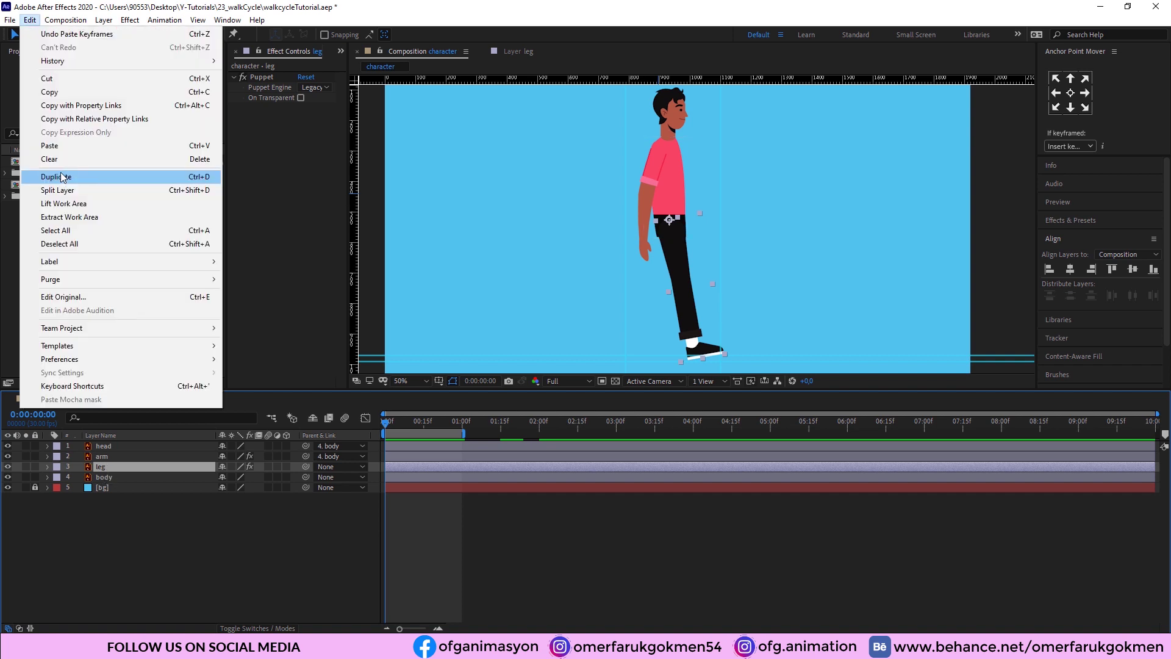
click(56, 177)
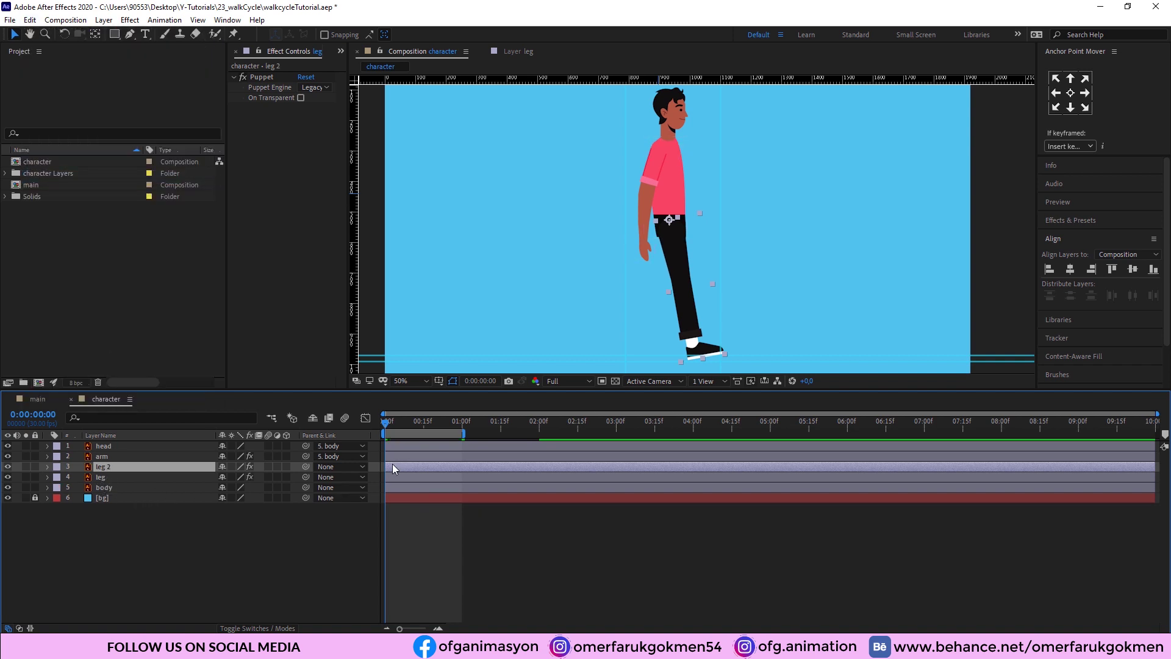
key(u)
drag(412, 429, 423, 429)
drag(388, 468, 421, 469)
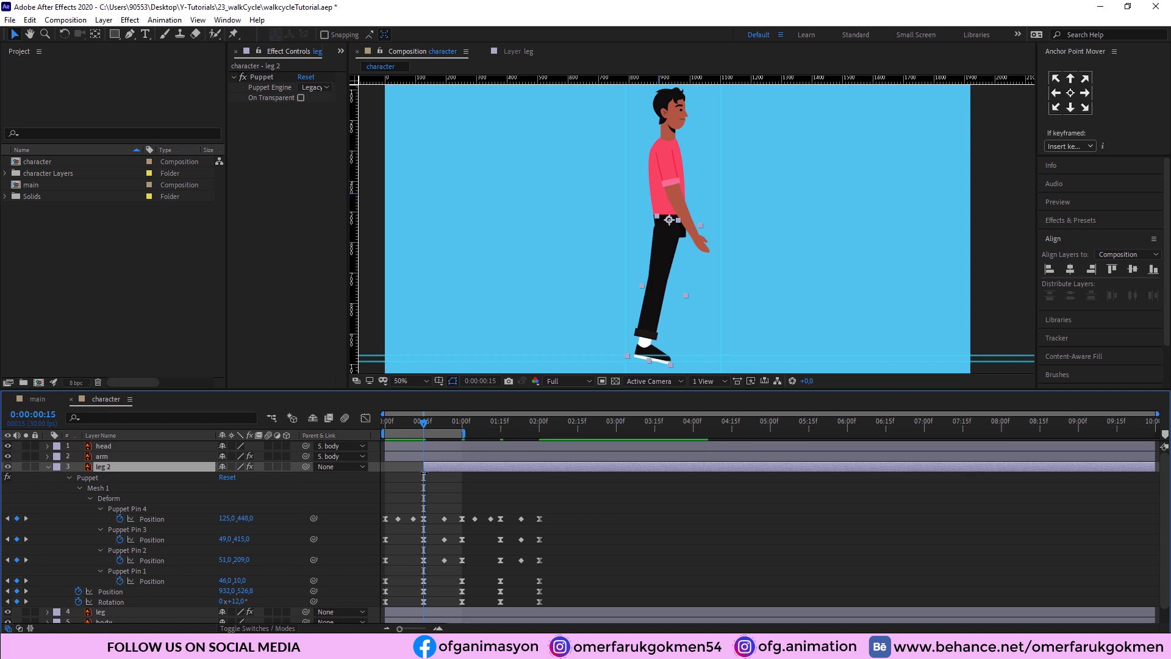
Step: Slide leg 2 back to frame 0 and preview the alternating legs
key(alt+Page_Up)
drag(434, 468, 405, 470)
key(Home)
key(space)
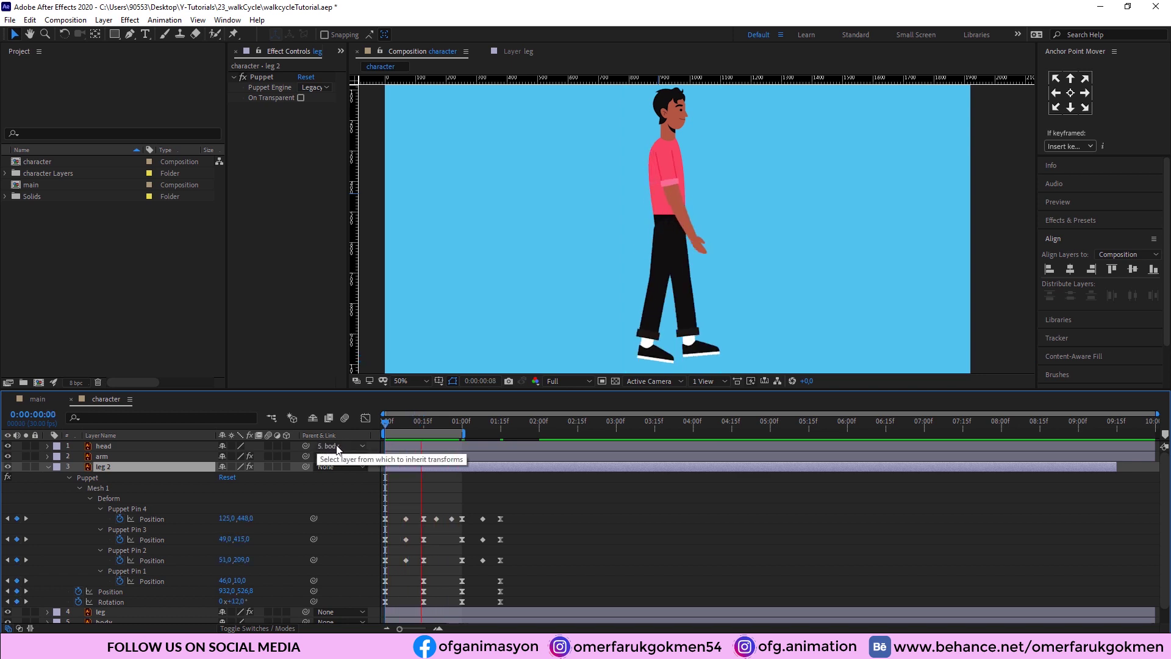
drag(408, 422, 337, 430)
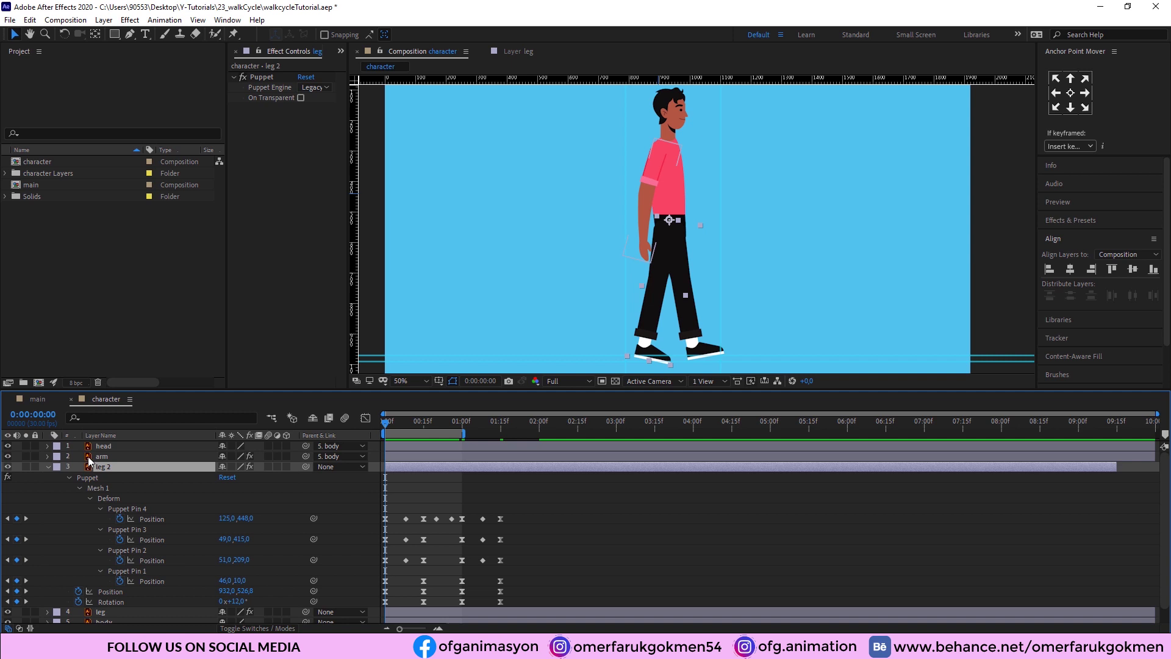
key(u)
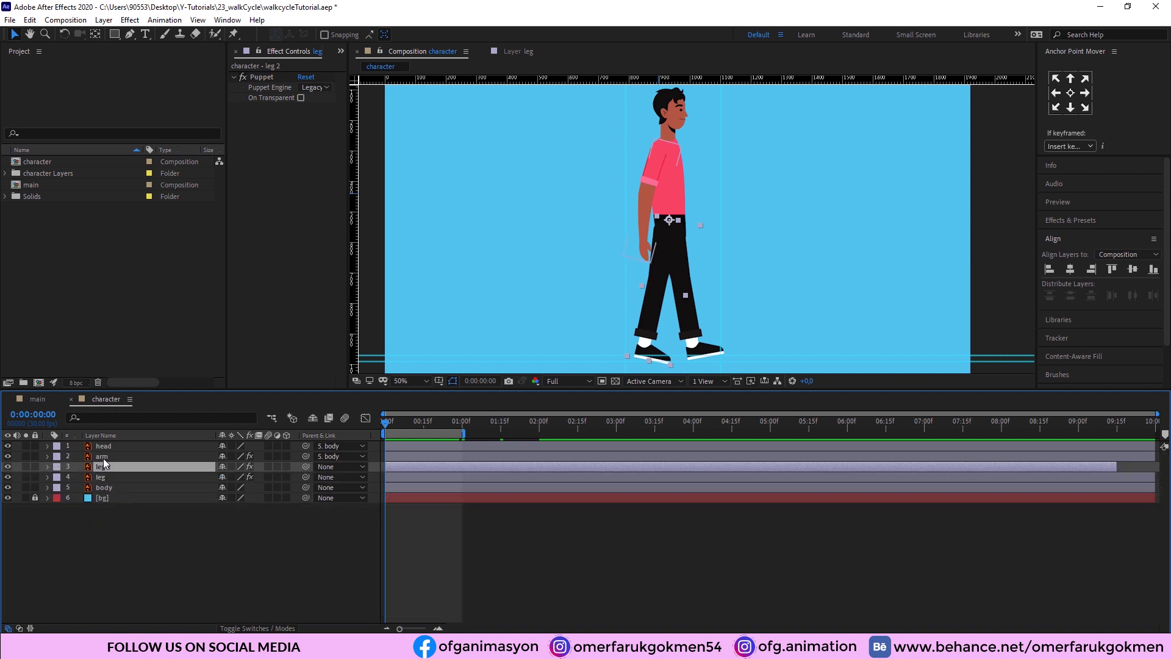
click(102, 457)
Step: Duplicate the arm layer with Ctrl+D as arm 2 and trim it to start at 15 frames
key(ctrl+d)
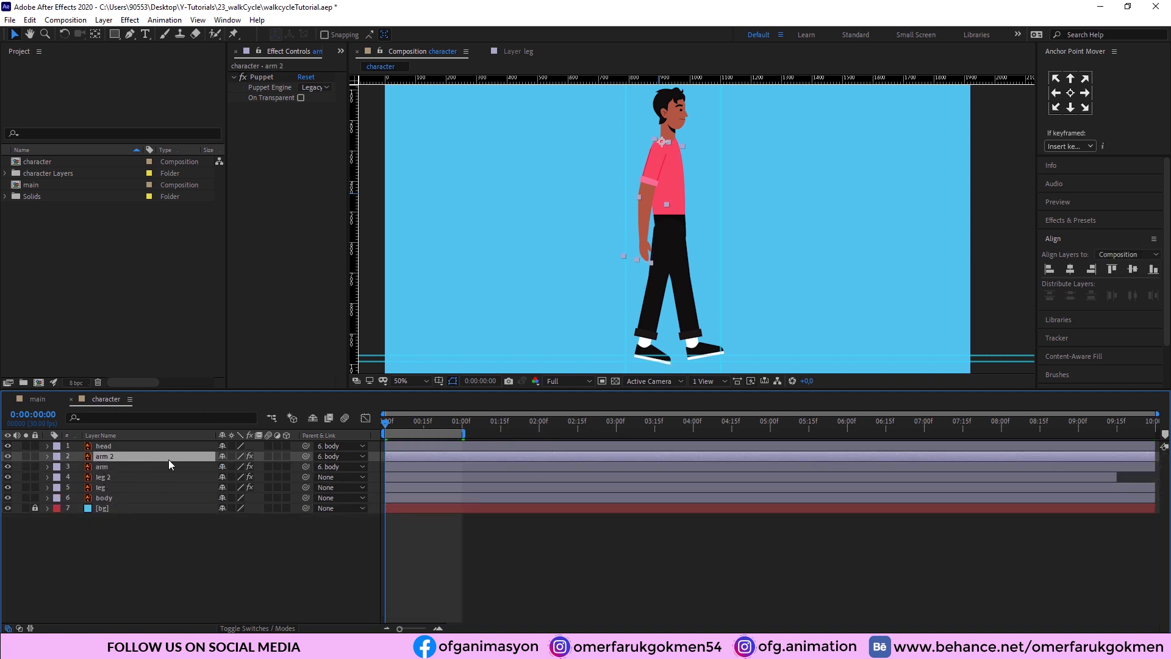
key(u)
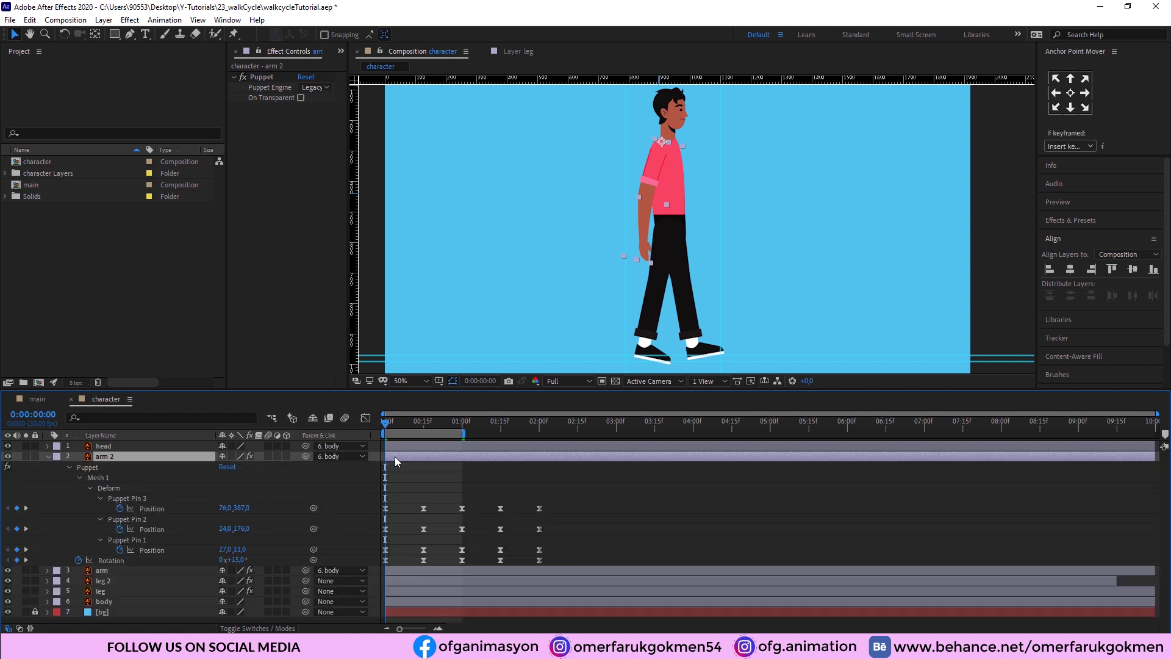
drag(418, 432, 398, 452)
key(alt+bracketleft)
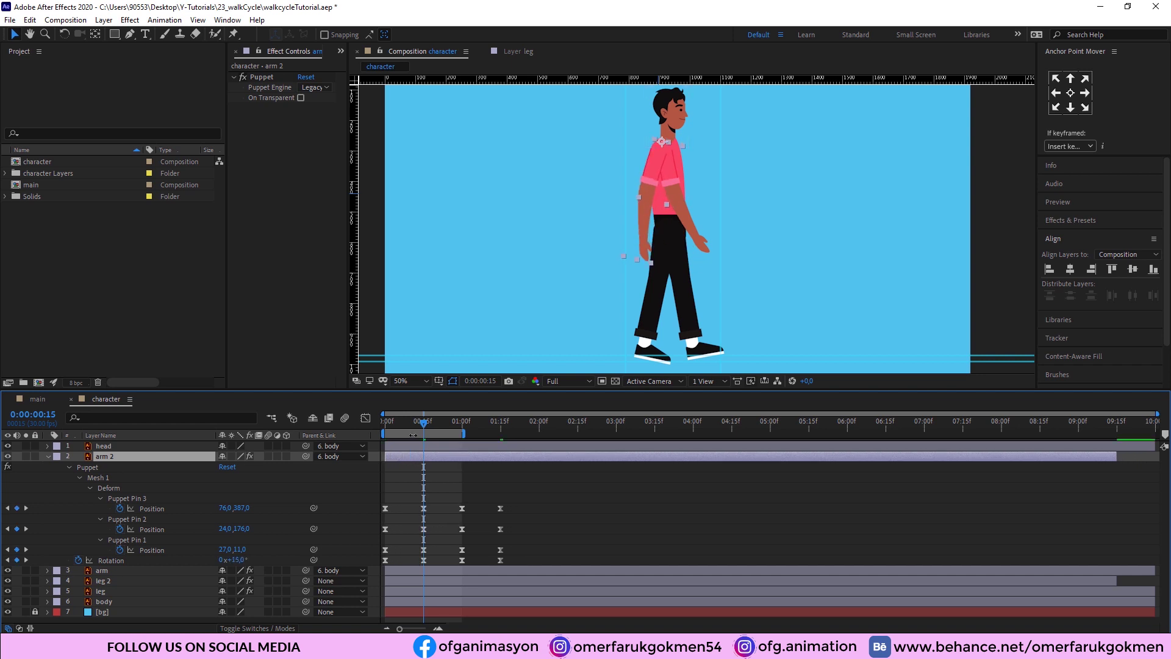
key(Home)
key(space)
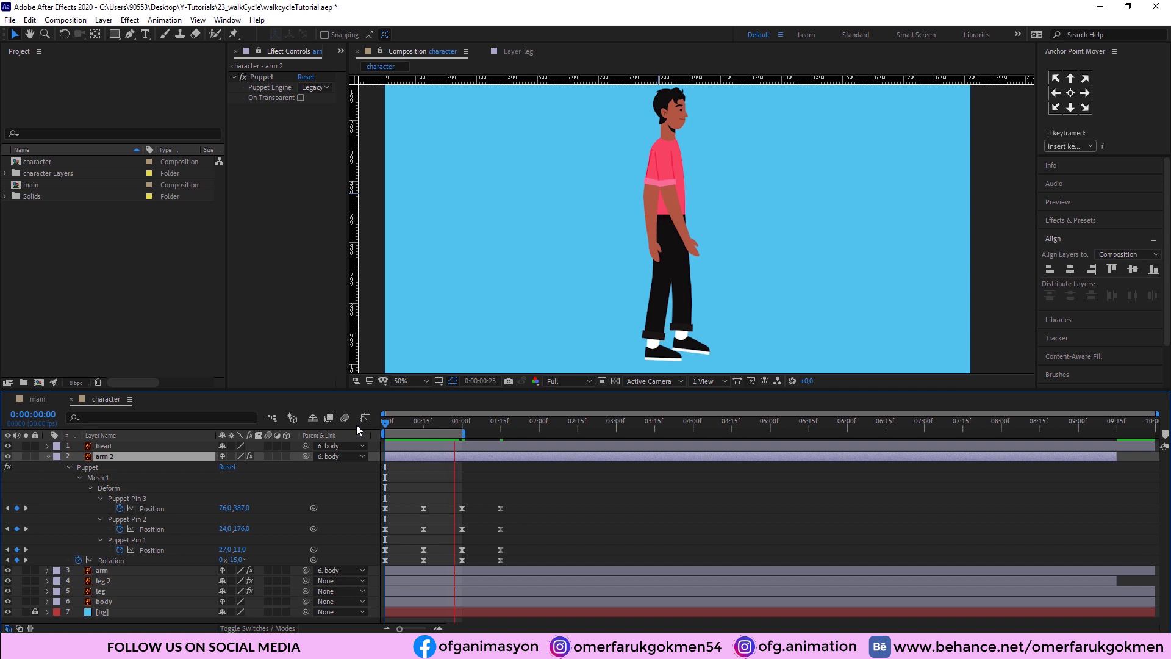
key(space)
click(47, 456)
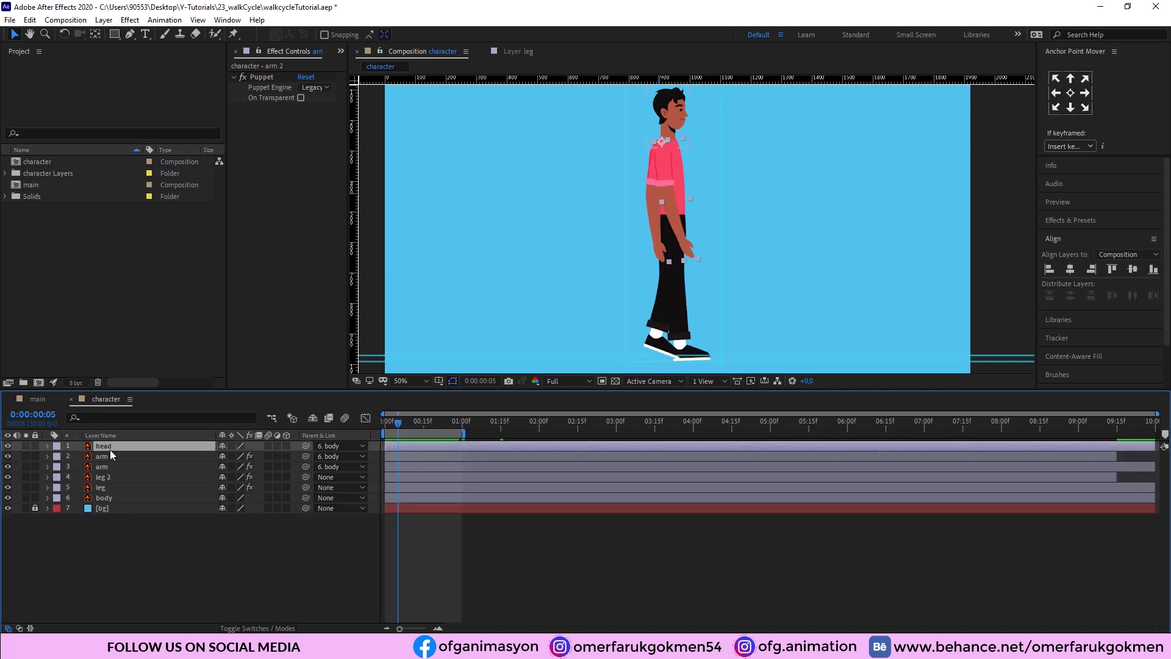
Step: Move arm 2 below the body layer, above [bg], and preview the walk
drag(111, 458, 110, 500)
key(space)
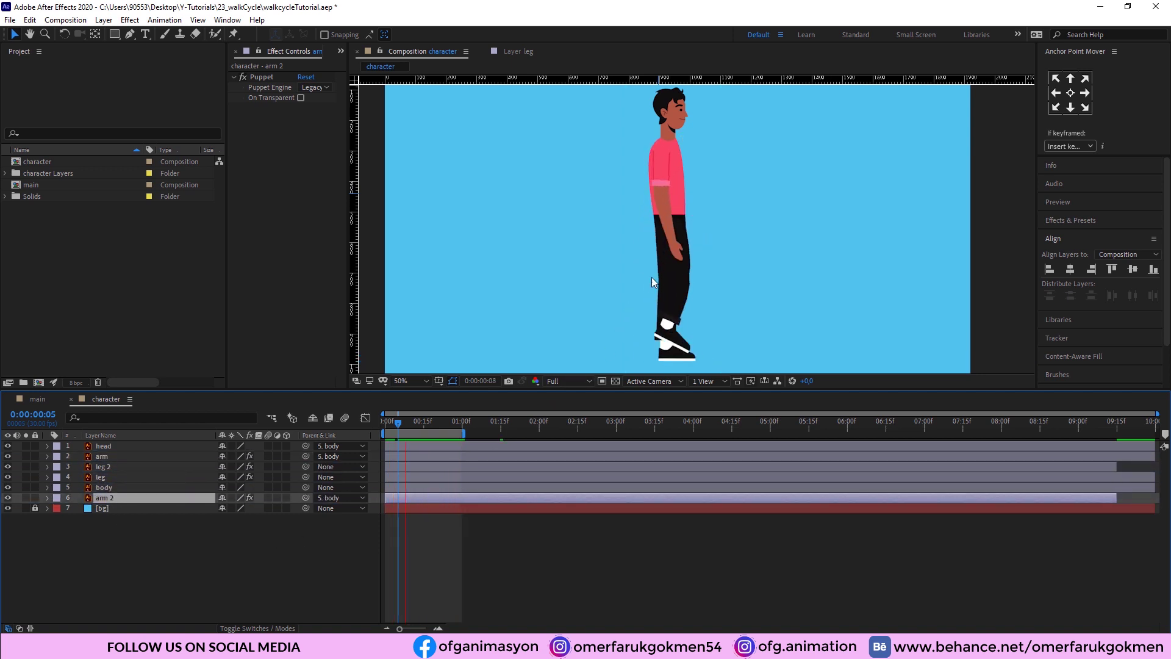
click(437, 421)
drag(416, 427, 368, 427)
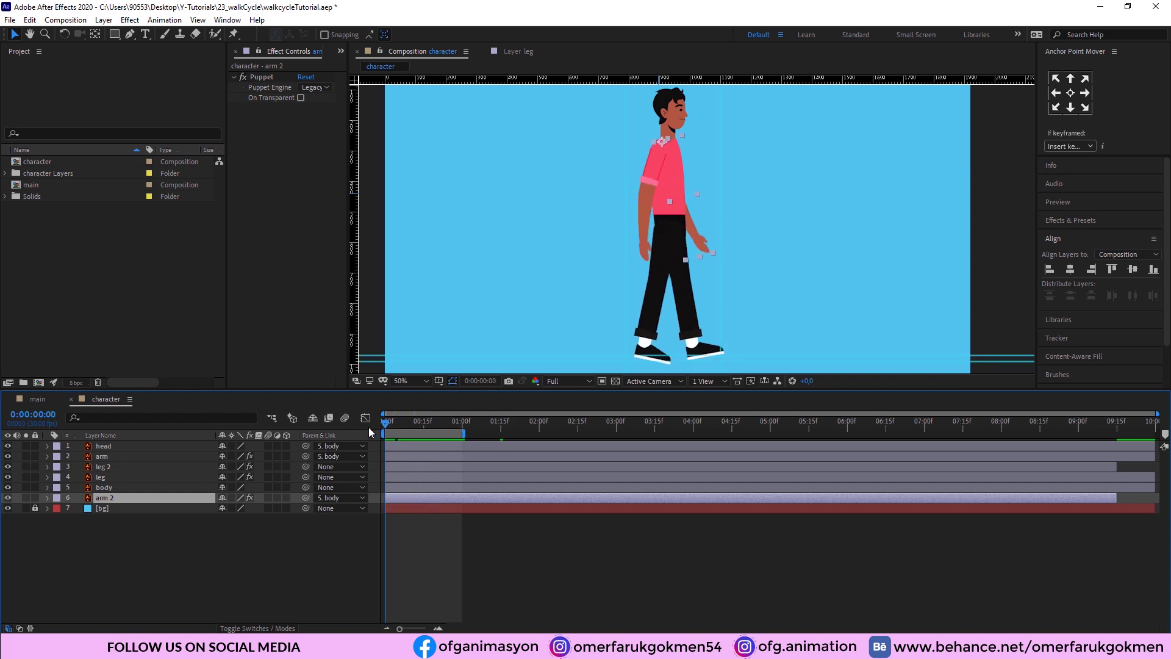
Step: Start the body's Position keyframes and add keys at 0, 15f and 1:00
click(111, 499)
click(110, 489)
key(p)
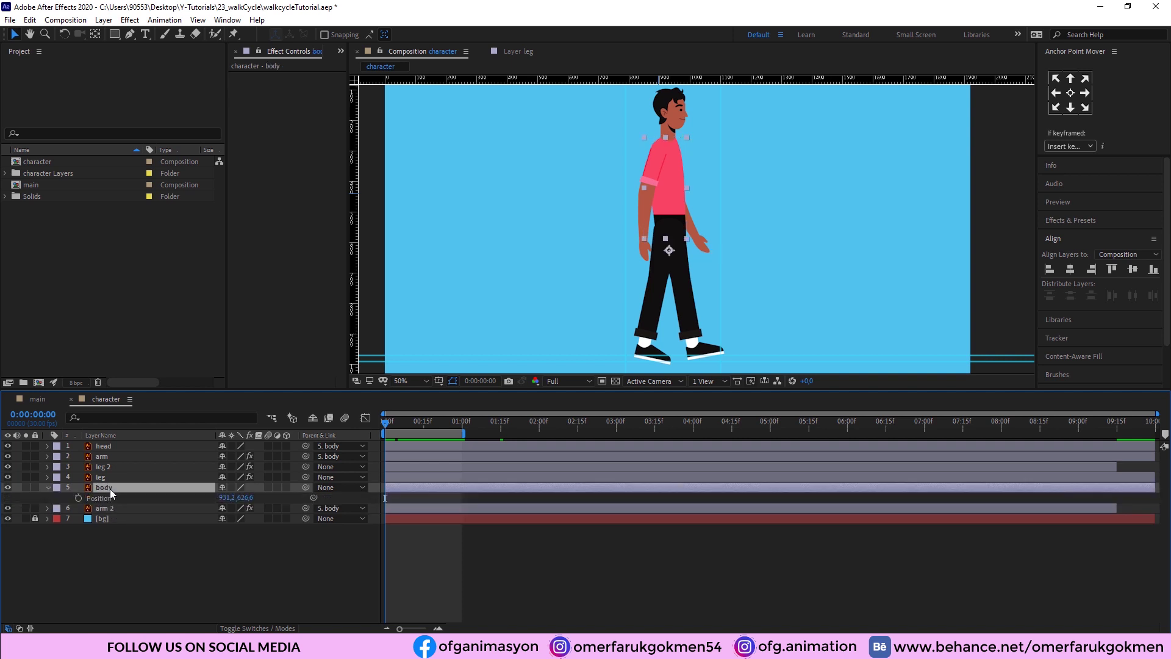
click(78, 497)
click(422, 427)
drag(422, 428, 425, 430)
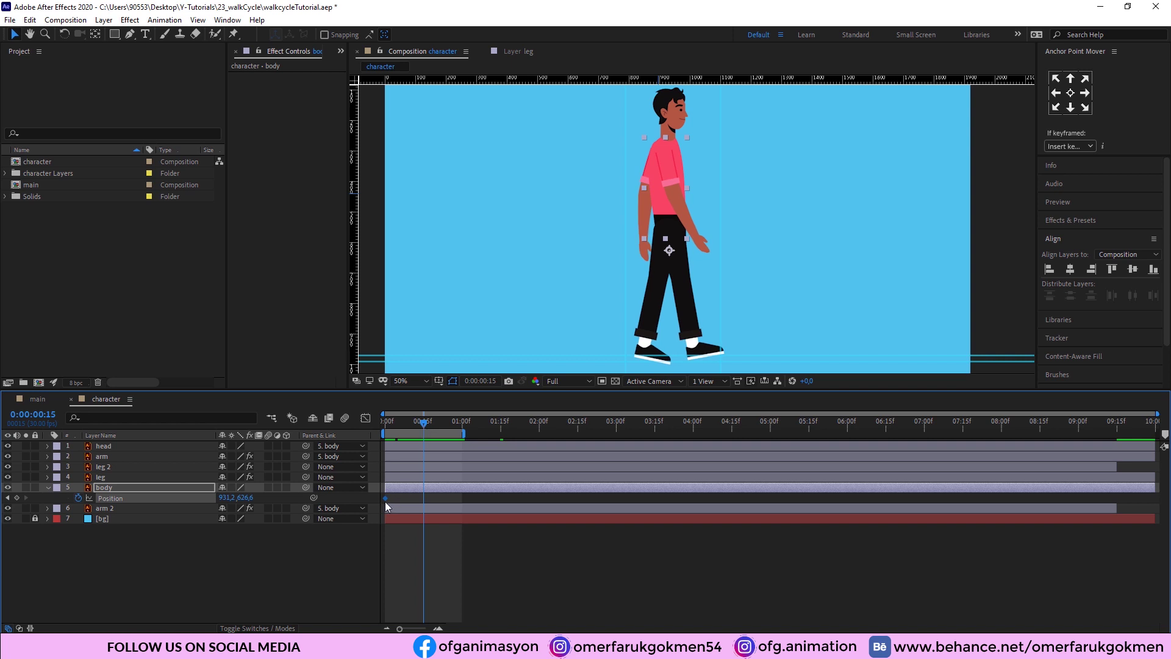
click(462, 425)
key(Home)
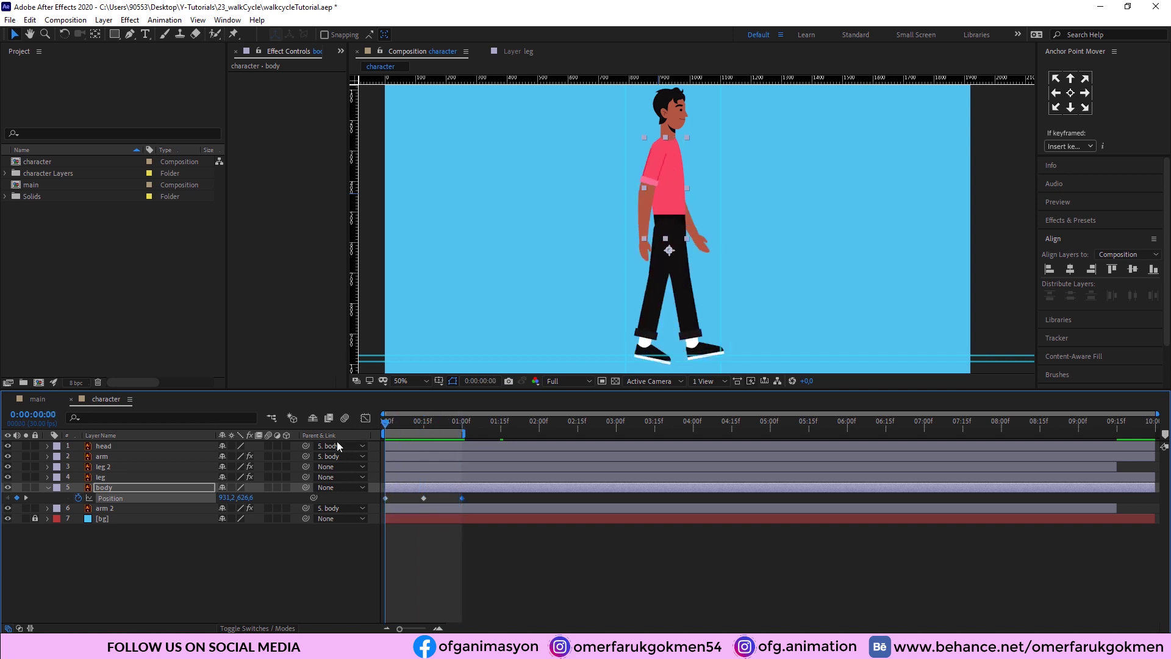
Step: Lower the body with a Position key near frame 4 and raise it at frame 8
drag(383, 438, 404, 437)
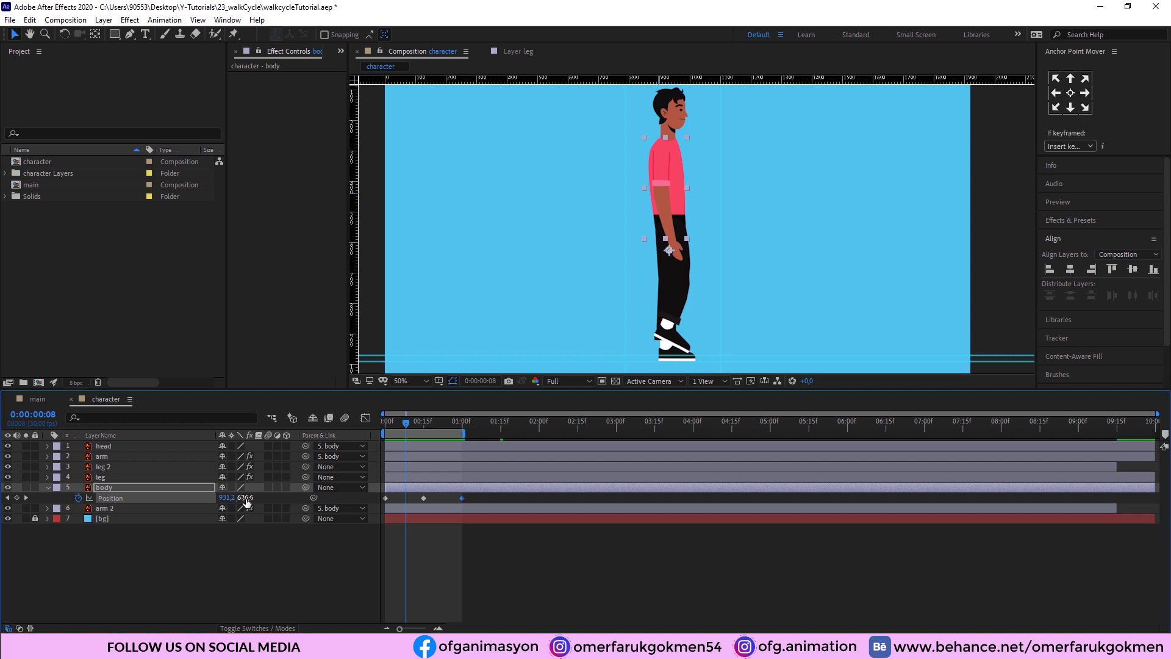
drag(249, 498, 253, 497)
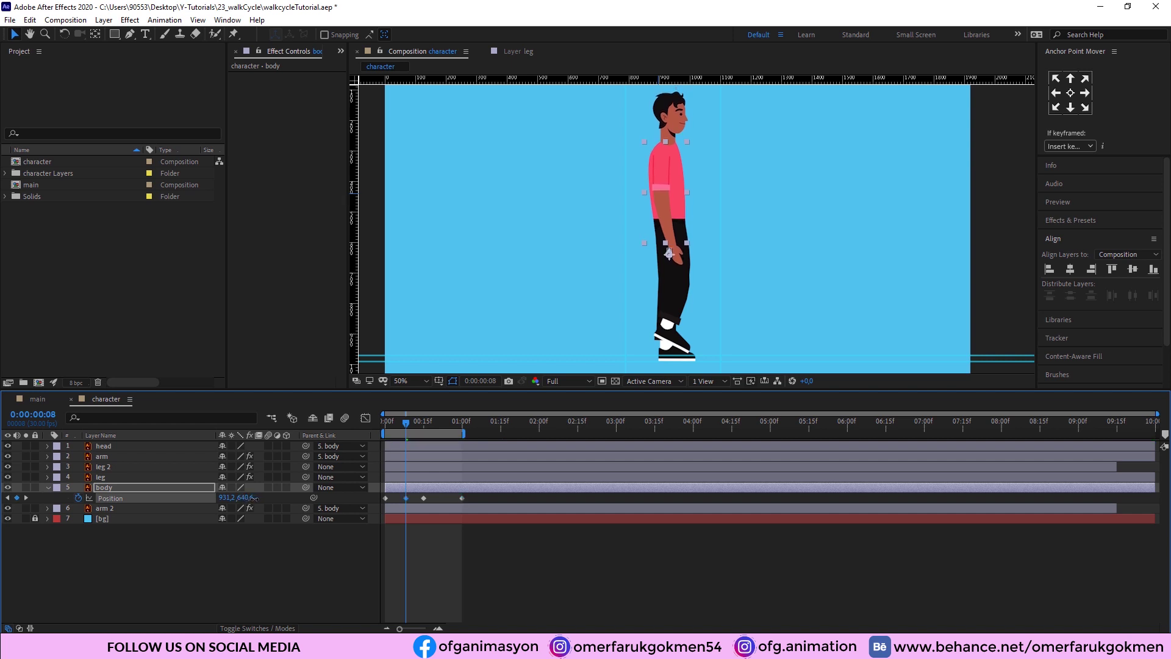
key(space)
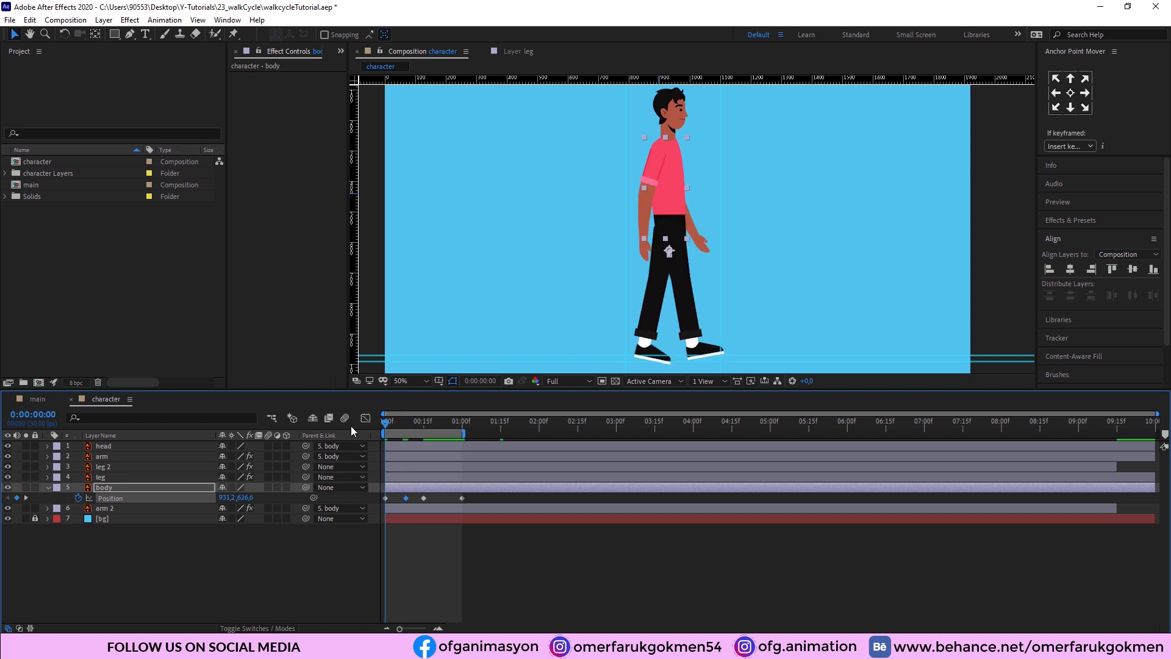
key(space)
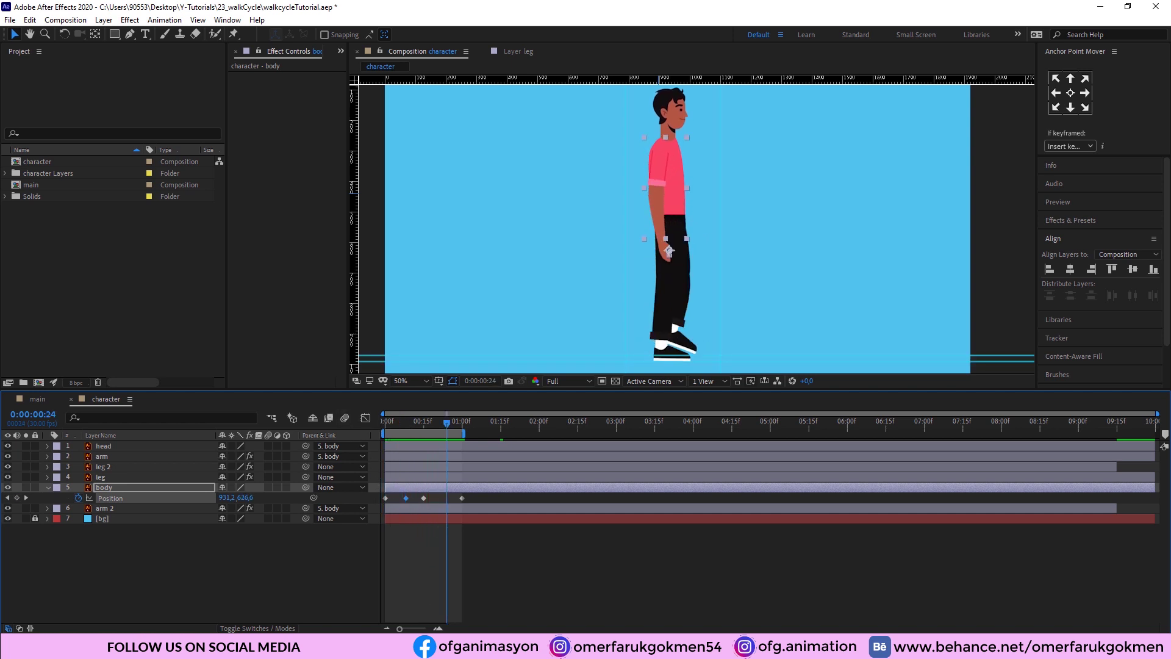
key(equal)
drag(438, 497, 410, 497)
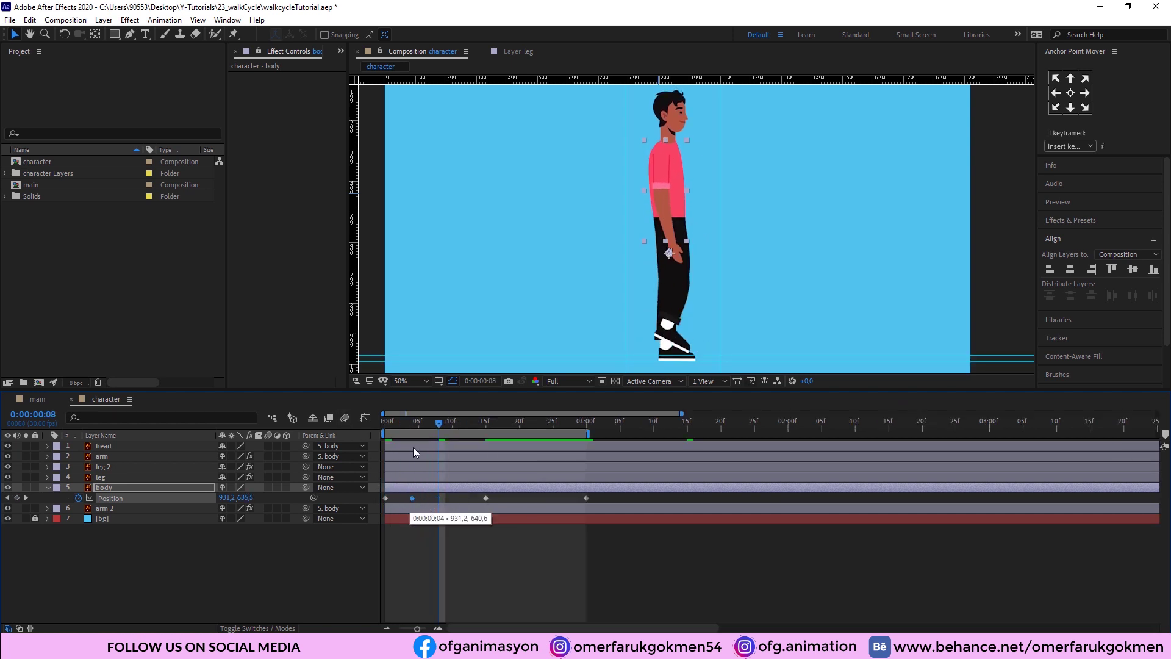
drag(411, 425, 438, 431)
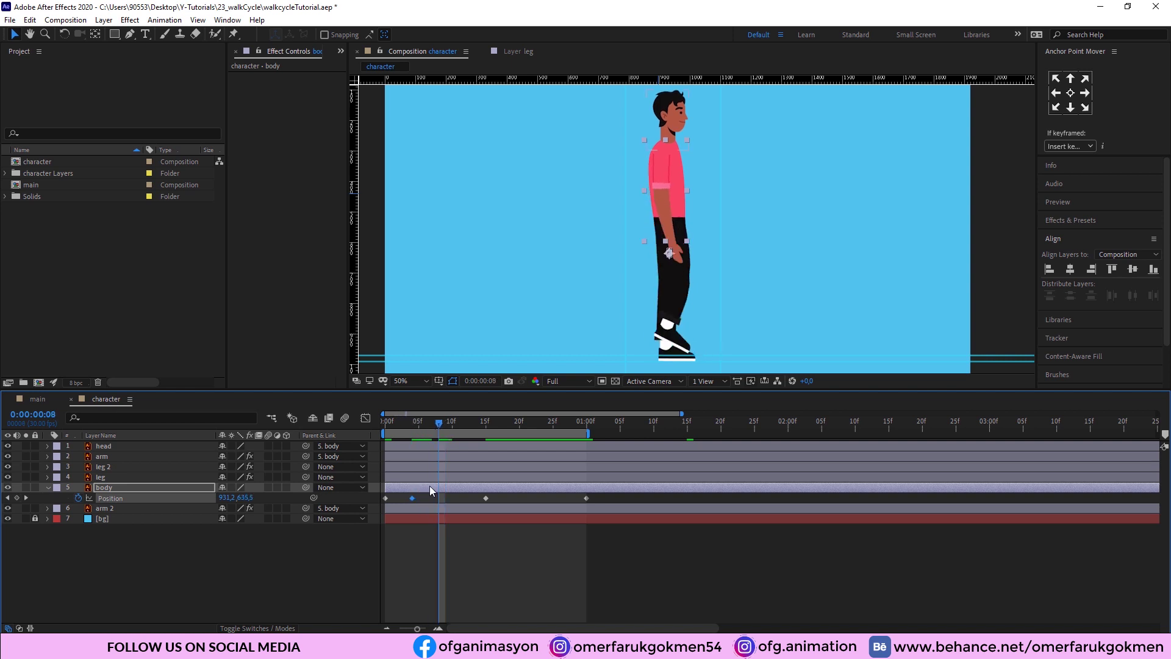
key(Up)
key(Up)
key(Up)
key(Up)
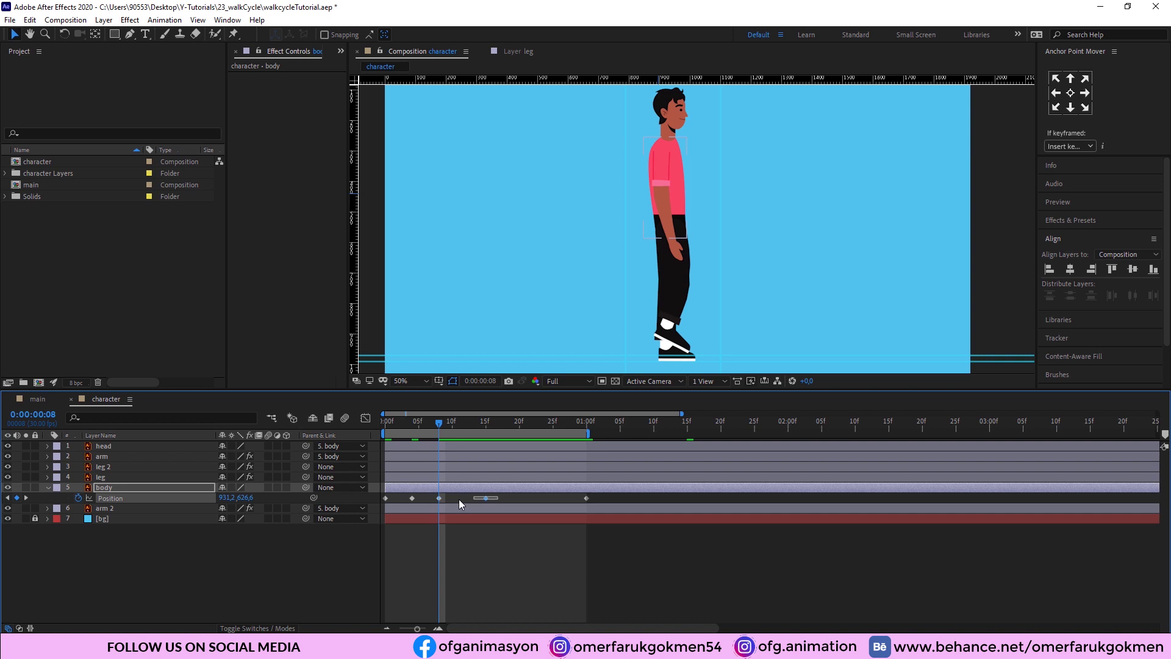
click(486, 498)
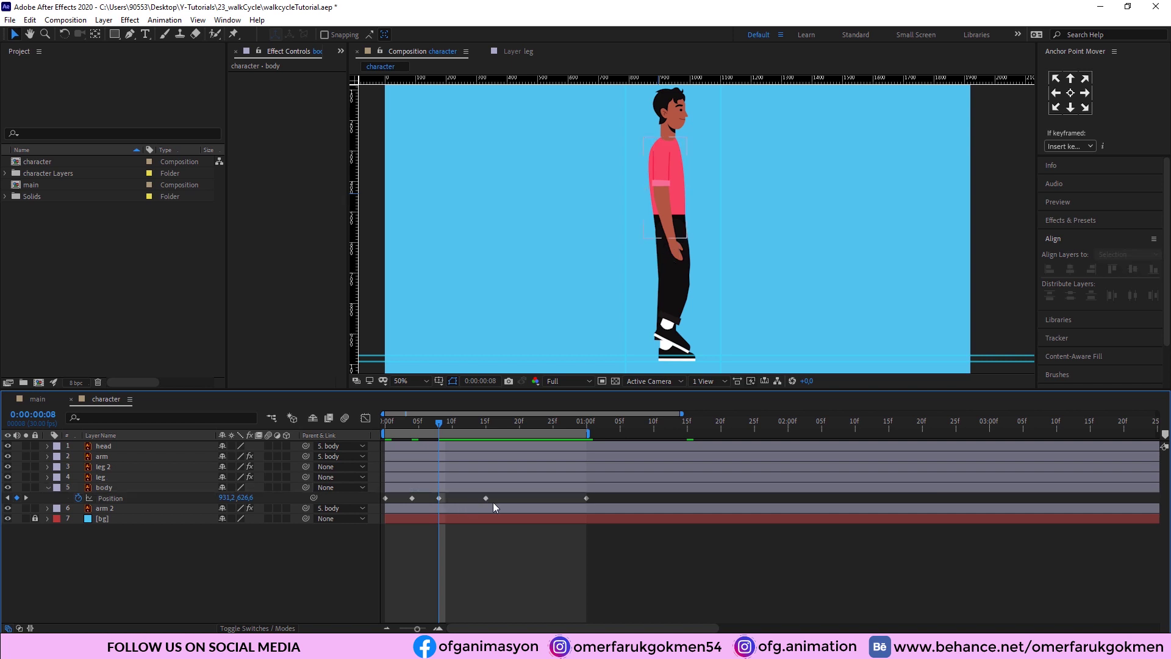
Step: Apply Easy Ease to the body's bob keyframes and preview
right_click(385, 498)
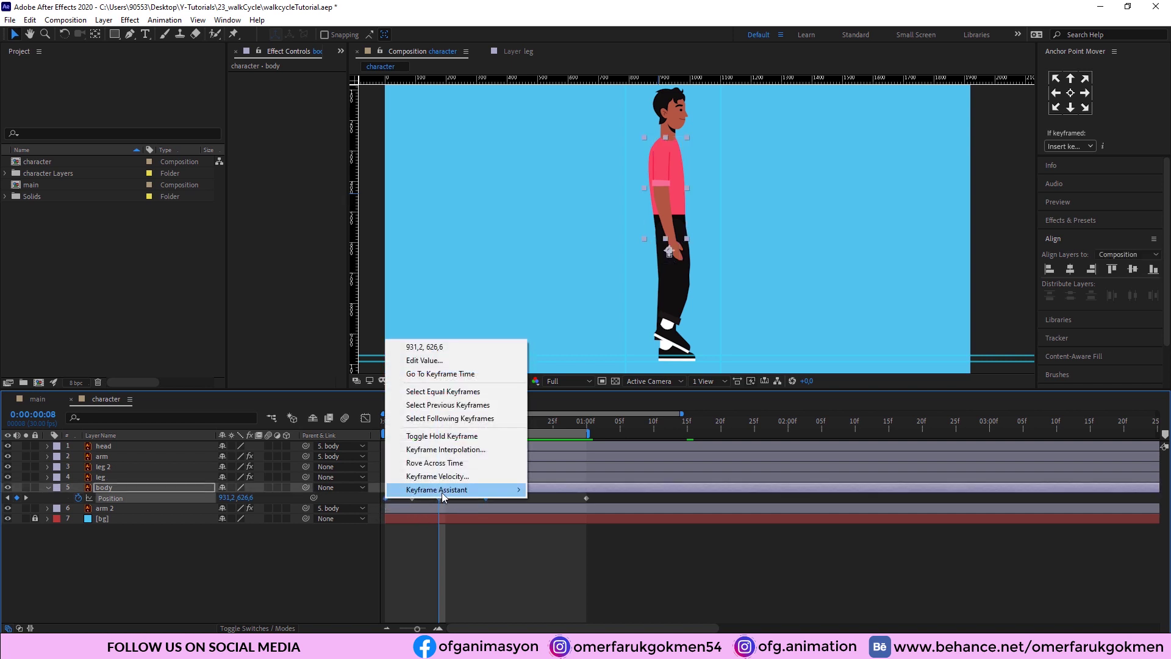
mouse_move(445, 491)
click(540, 525)
key(space)
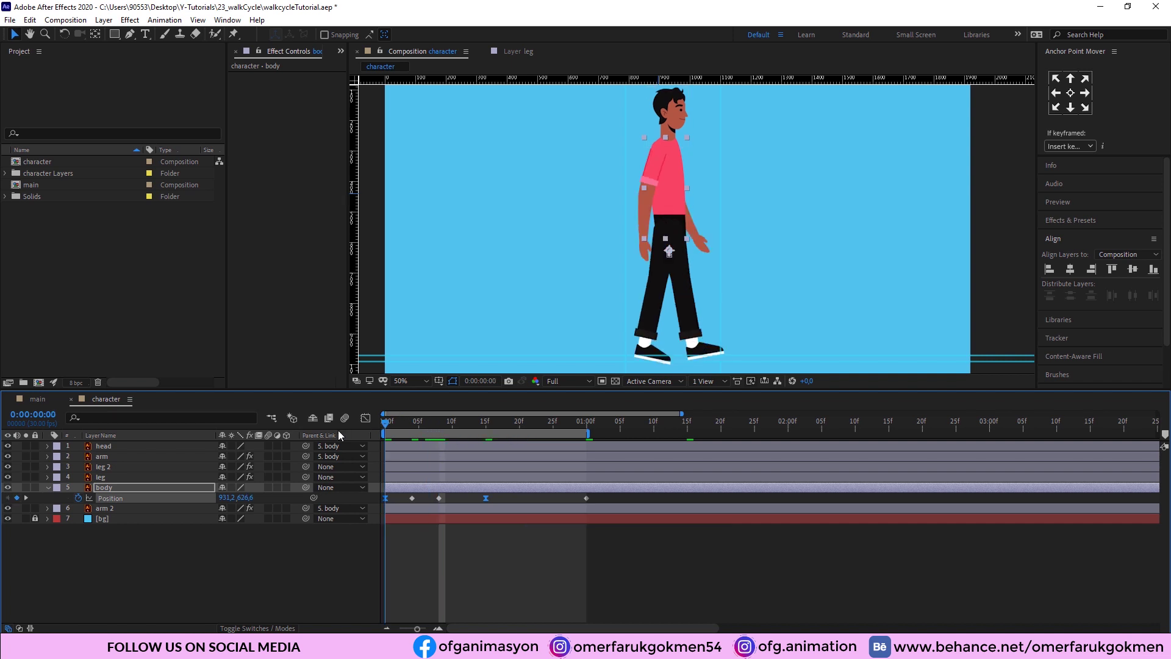
Step: Copy the body's four Position keyframes and paste them at frame 15
drag(492, 497, 382, 501)
key(ctrl+c)
click(482, 423)
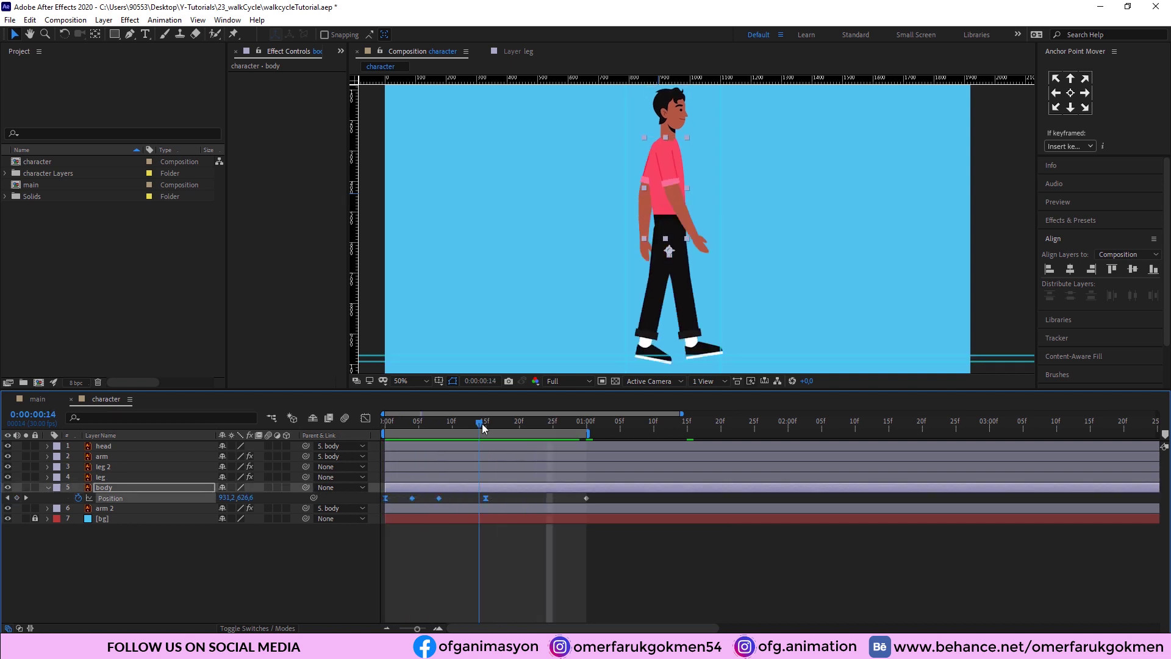
key(ctrl+v)
key(space)
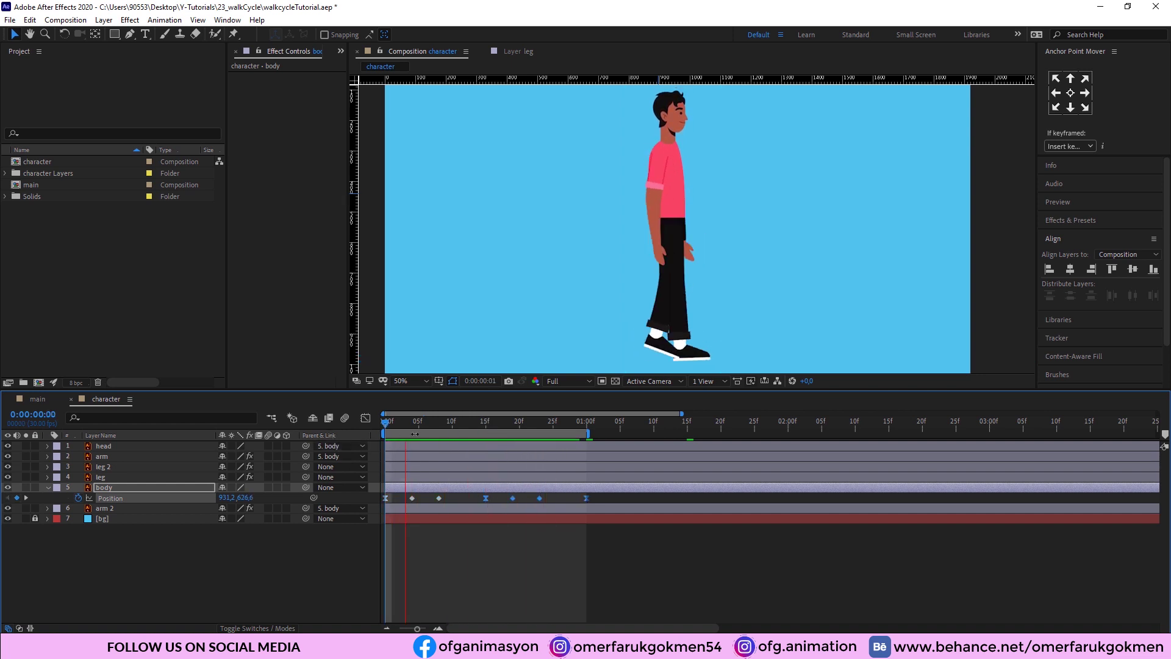
Step: Raise the body slightly at frame 4 and preview the walk cycle
click(396, 427)
mouse_move(395, 429)
mouse_down()
mouse_move(409, 428)
mouse_move(376, 427)
mouse_move(410, 433)
mouse_up()
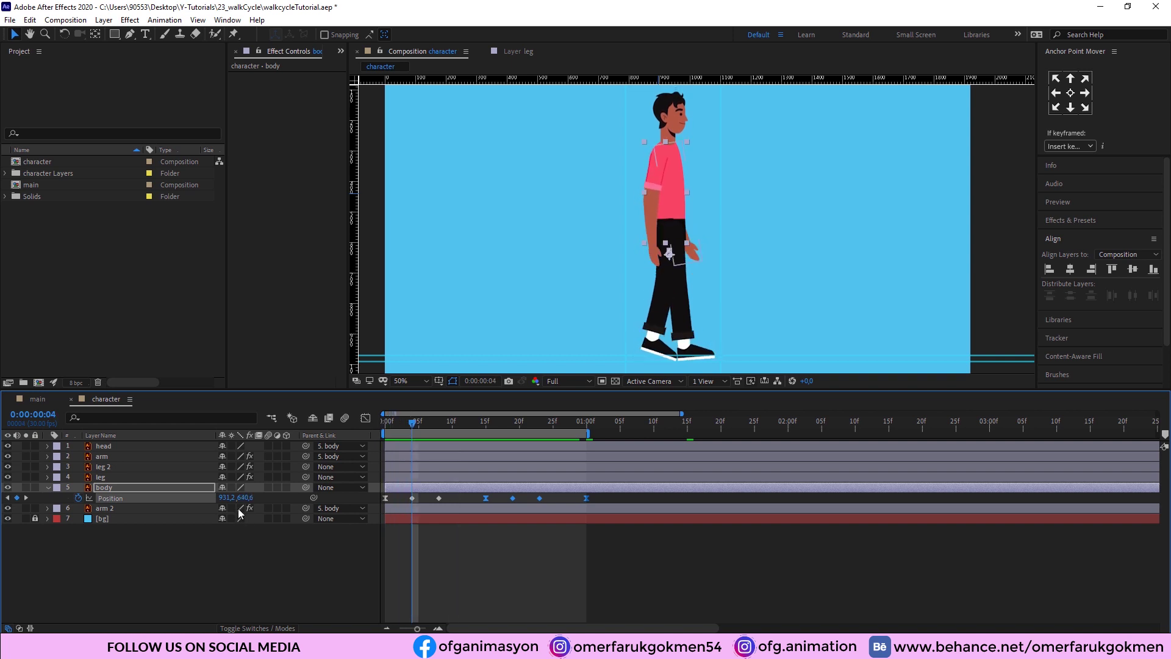
drag(242, 497, 241, 497)
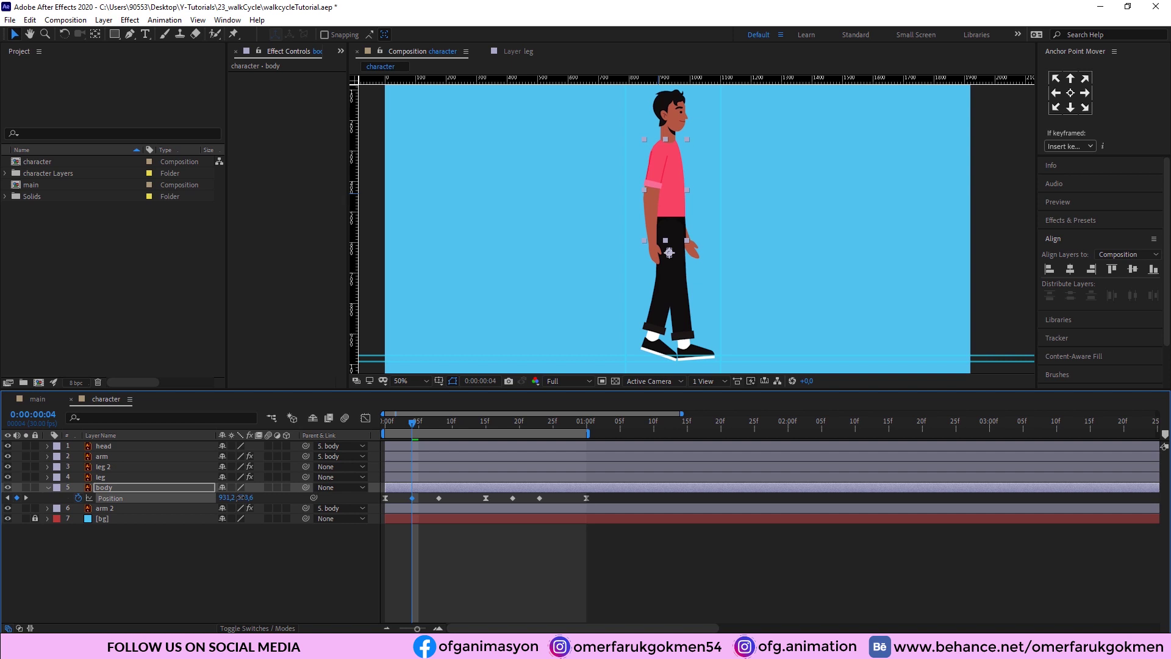
click(511, 422)
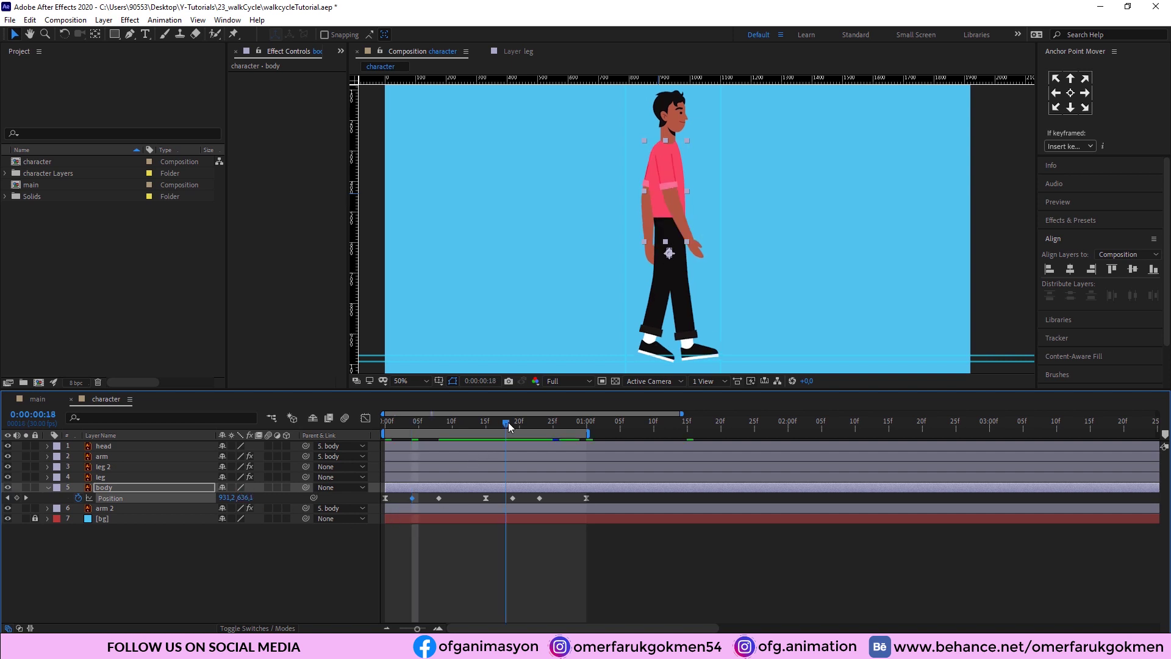
key(Page_Up)
key(Page_Up)
key(Page_Up)
key(space)
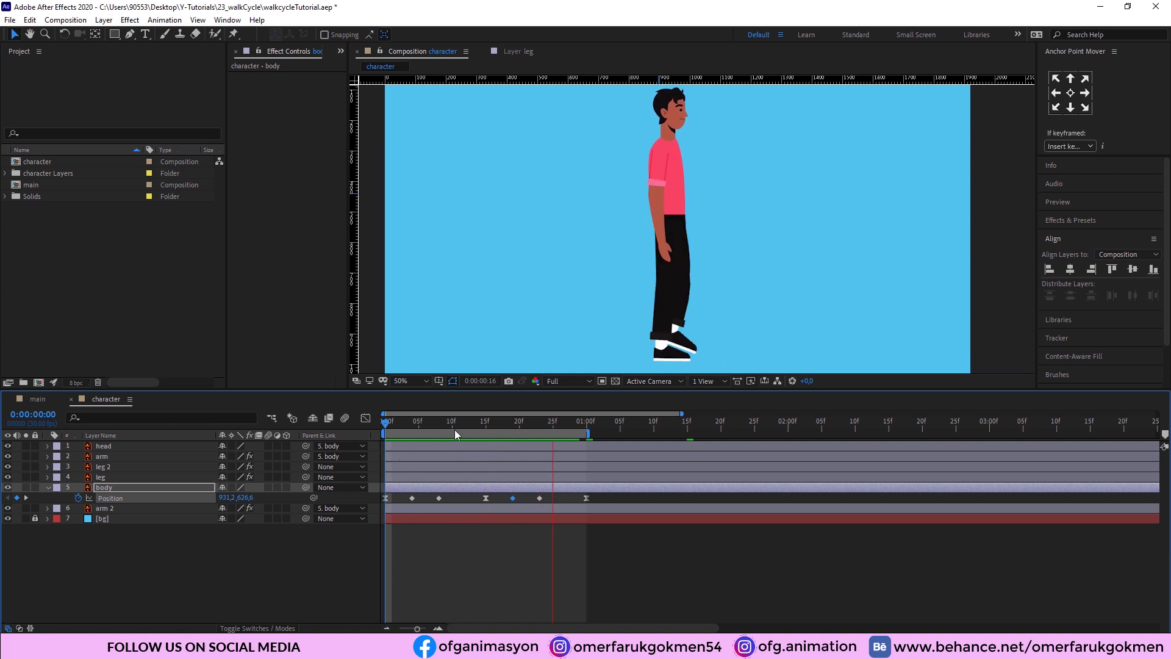
key(space)
click(109, 446)
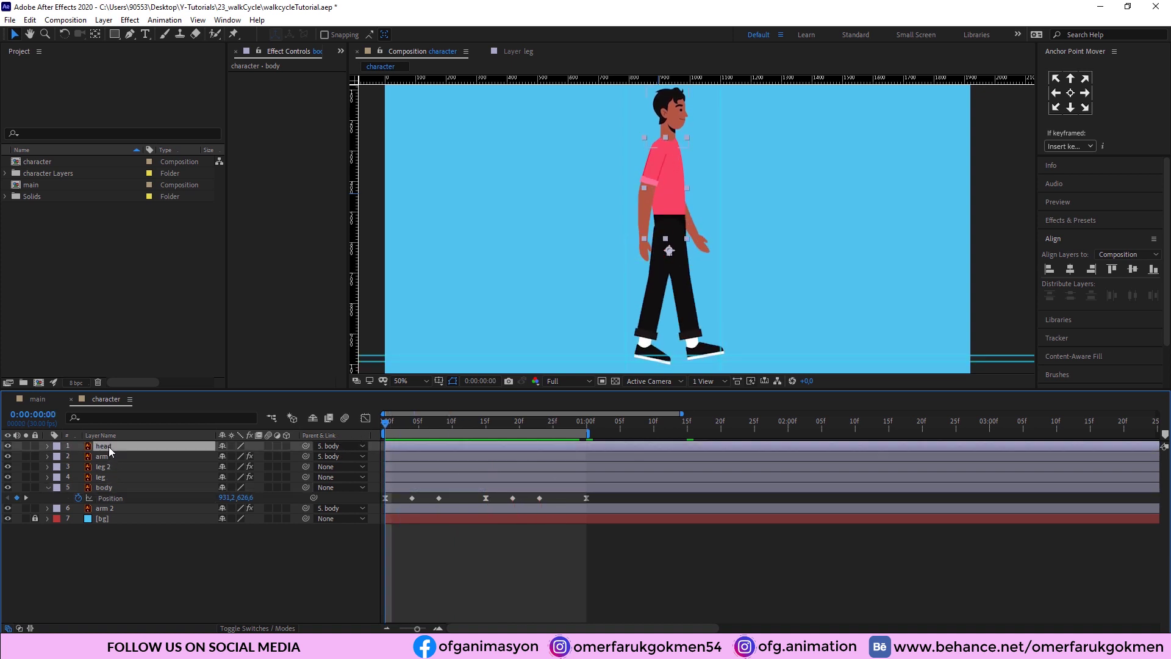
Step: Keyframe the head's Rotation at frame 0 and tilt it to 4° at frame 8
key(r)
click(79, 457)
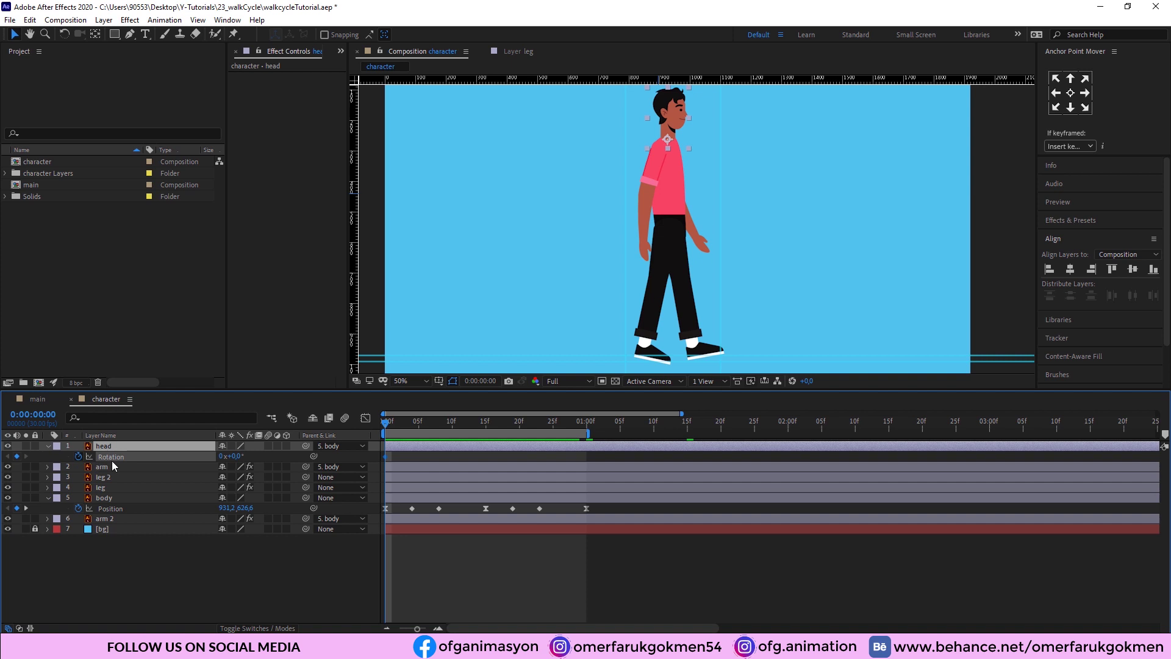
drag(460, 427, 486, 430)
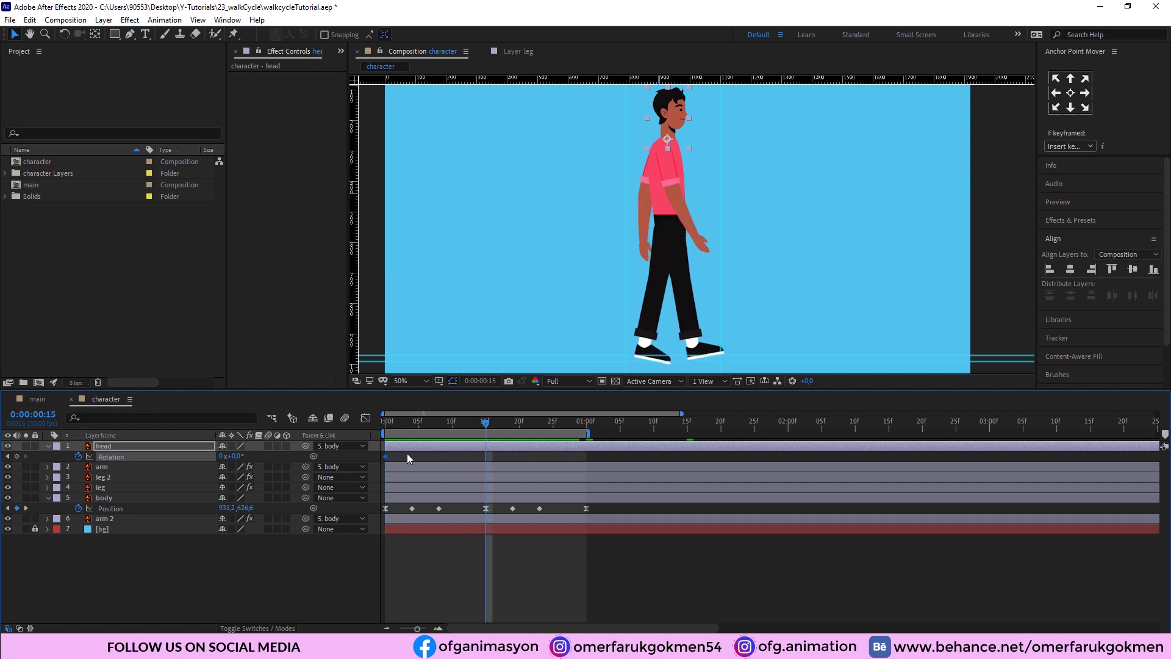
click(436, 422)
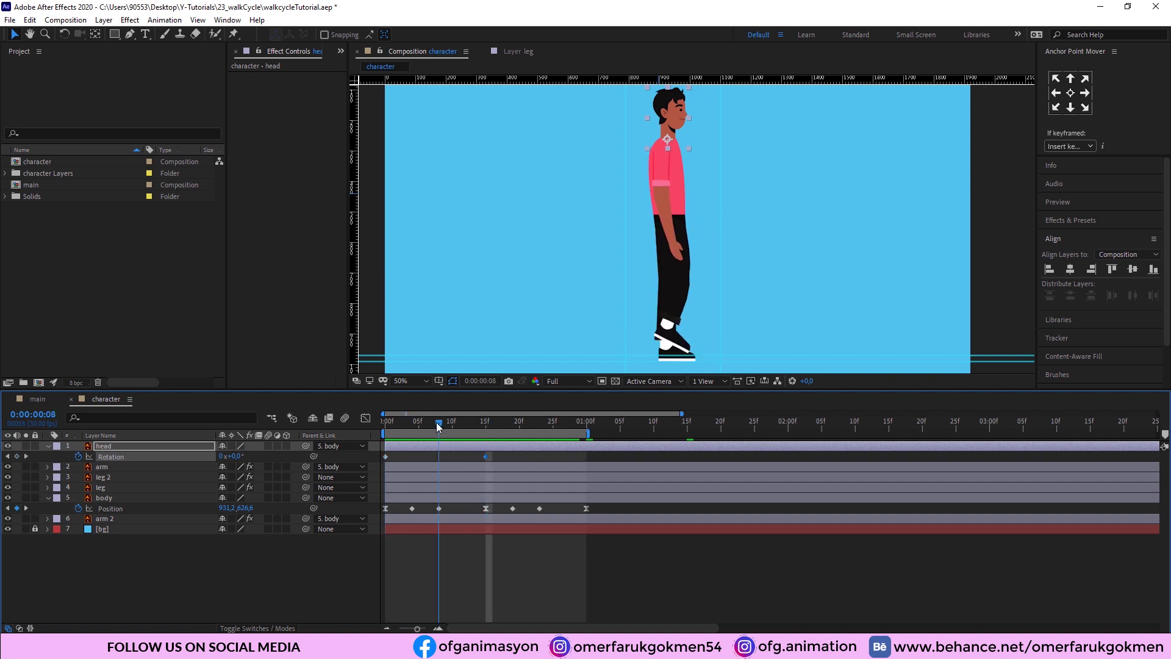
click(236, 455)
text(4)
key(Return)
key(space)
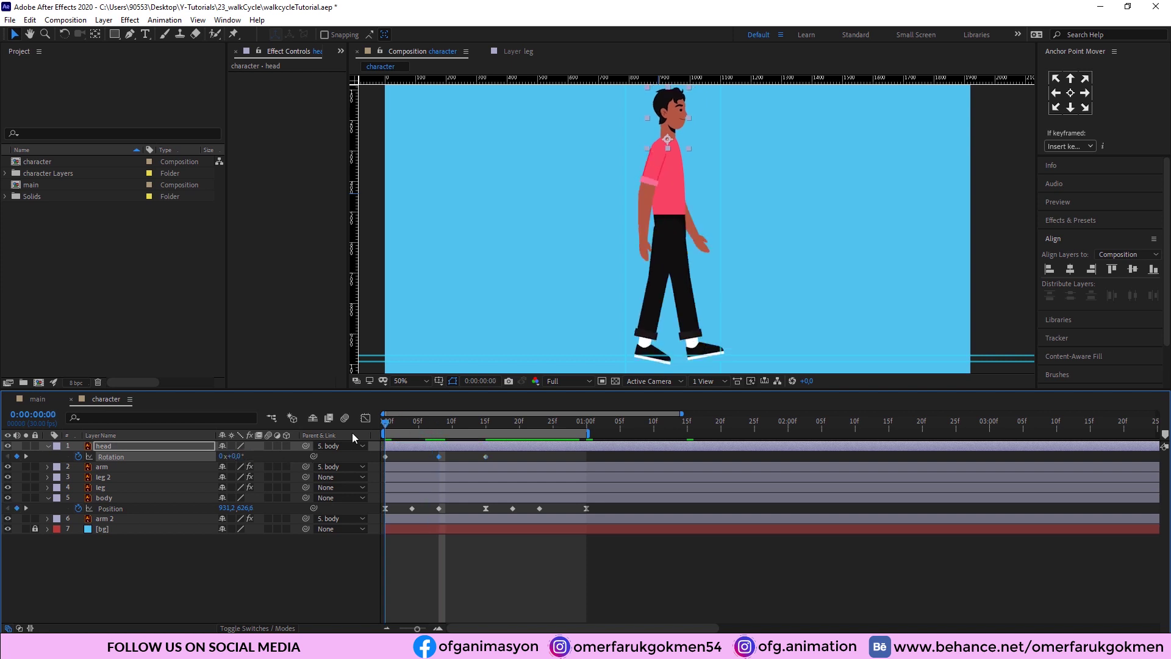
key(space)
Step: Apply Easy Ease to all the head rotation keyframes
drag(491, 452, 378, 466)
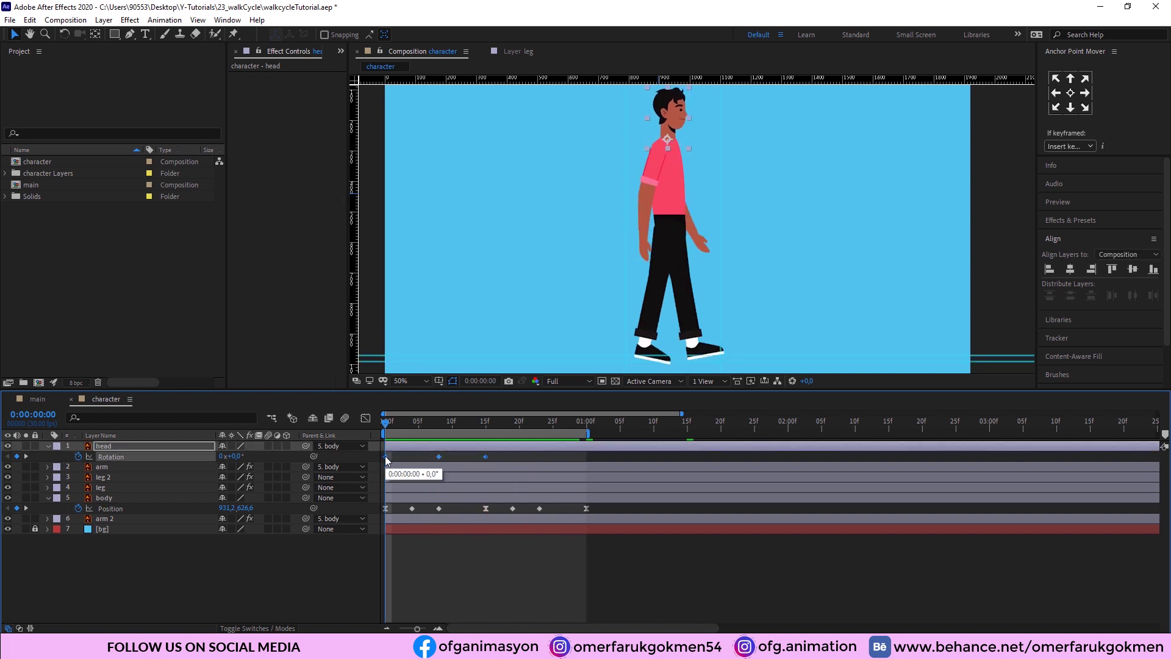
click(485, 426)
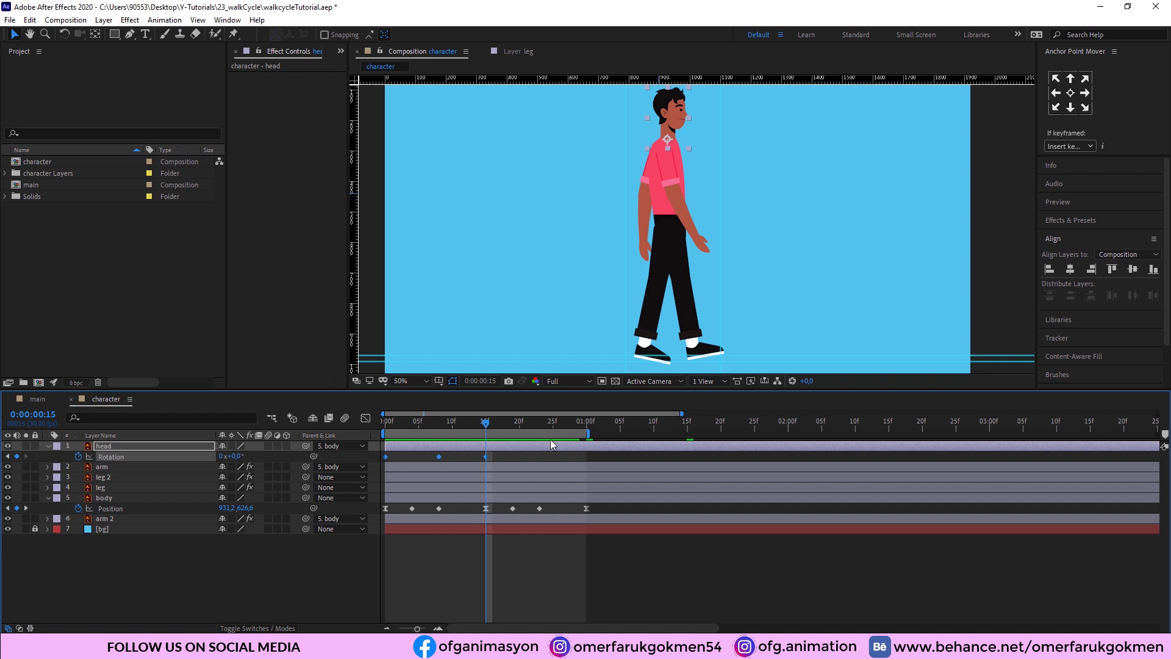
drag(598, 458, 383, 460)
right_click(386, 457)
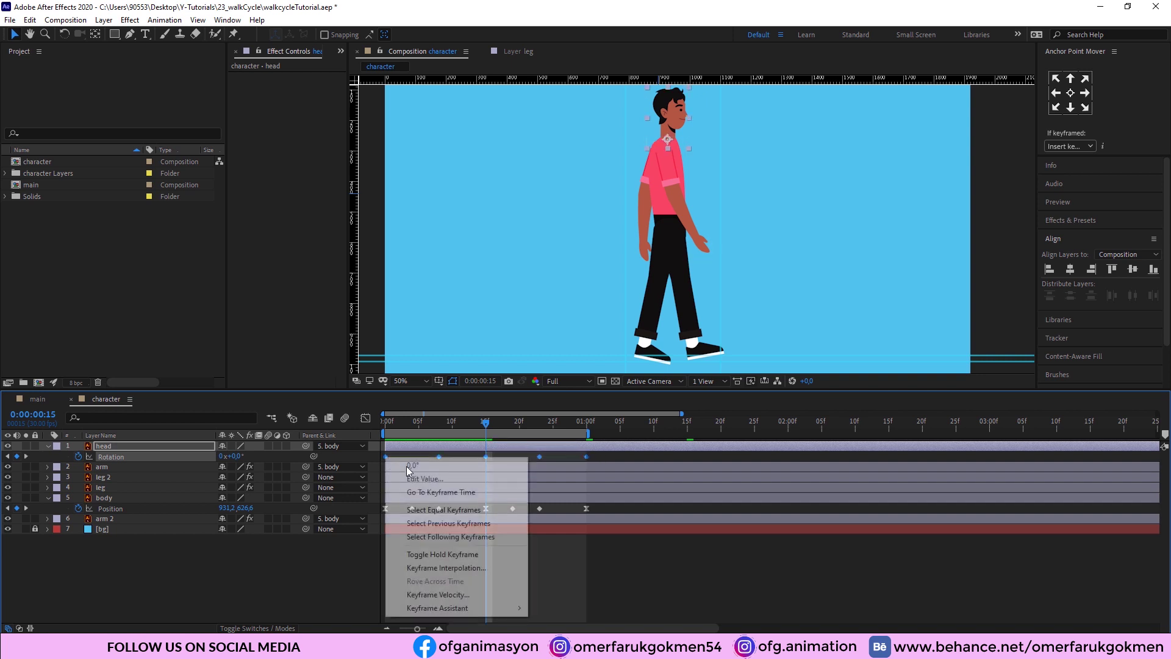
mouse_move(468, 608)
click(573, 527)
Step: Preview the eased head tilt and check the pose at frame 18
click(391, 425)
key(space)
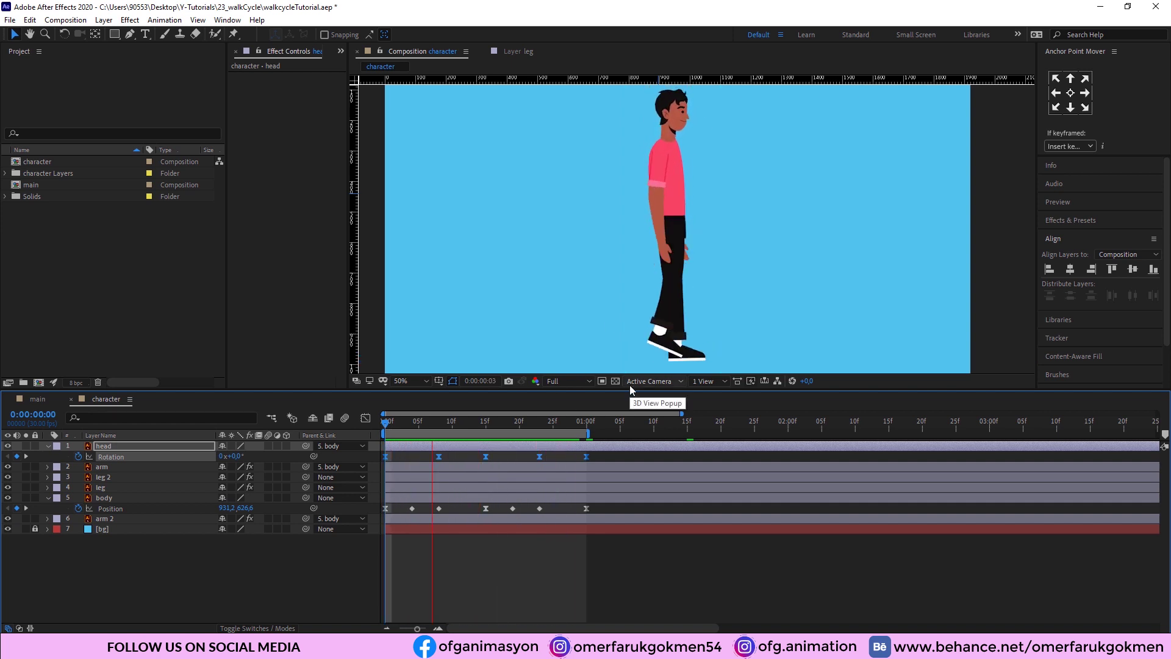
click(425, 420)
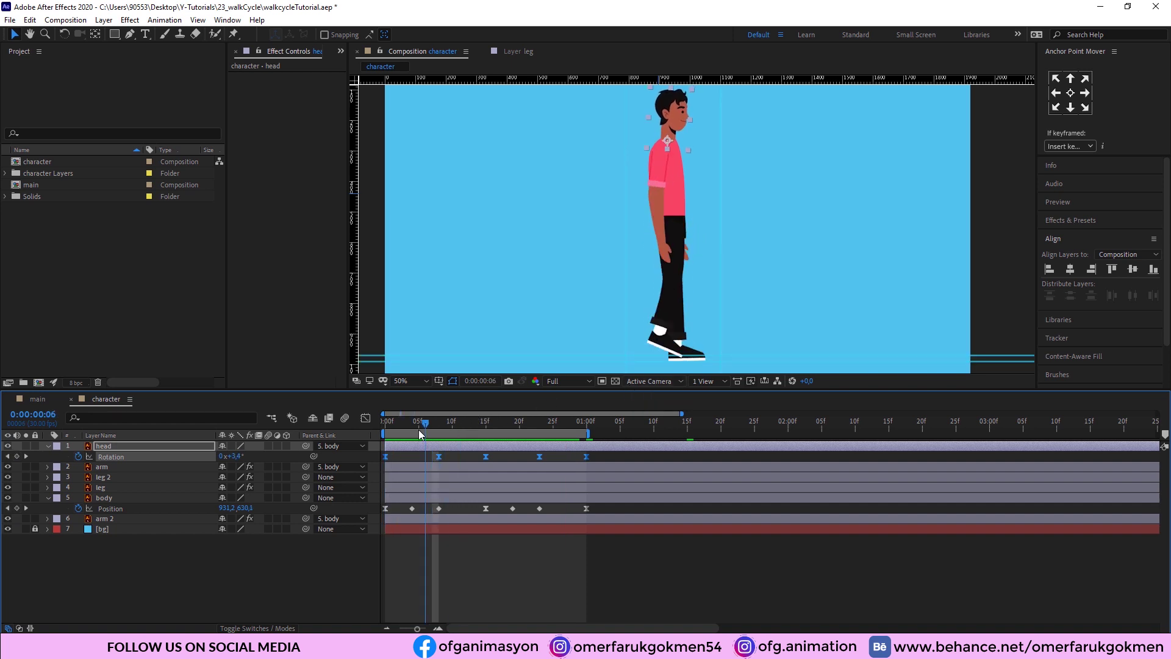
scroll(711, 237, up, 2)
scroll(675, 227, up, 2)
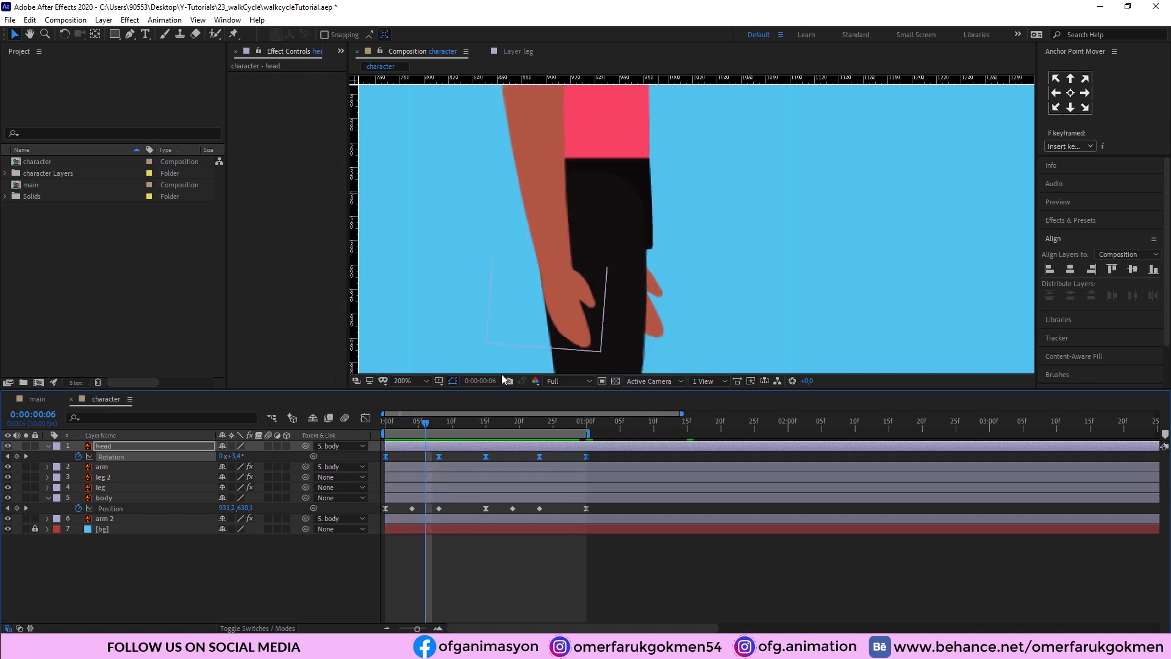
drag(462, 421, 504, 419)
key(minus)
scroll(588, 253, down, 3)
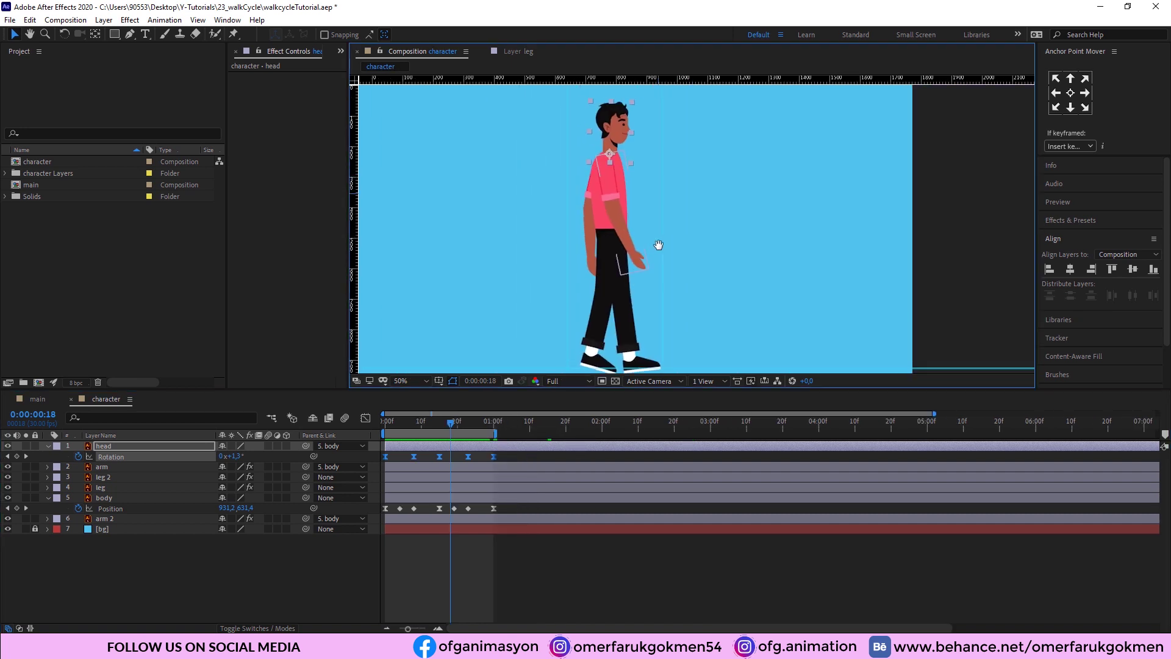
click(115, 496)
Step: Widen the body layer's horizontal Scale to about 108% and preview the walk
key(s)
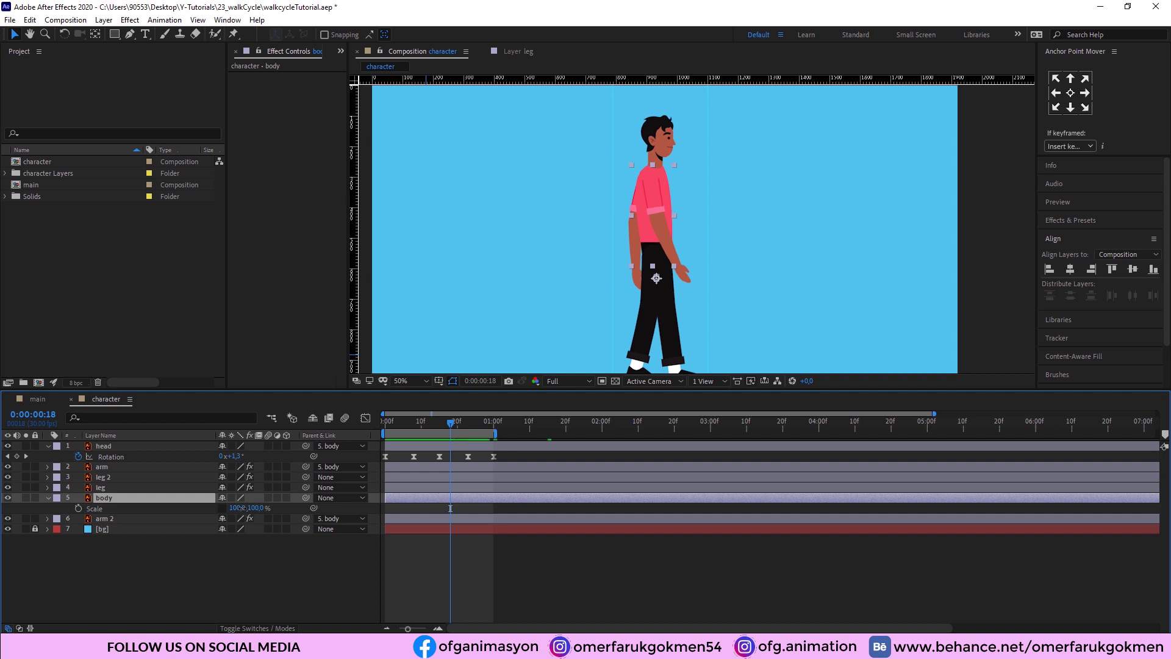
drag(242, 507, 244, 507)
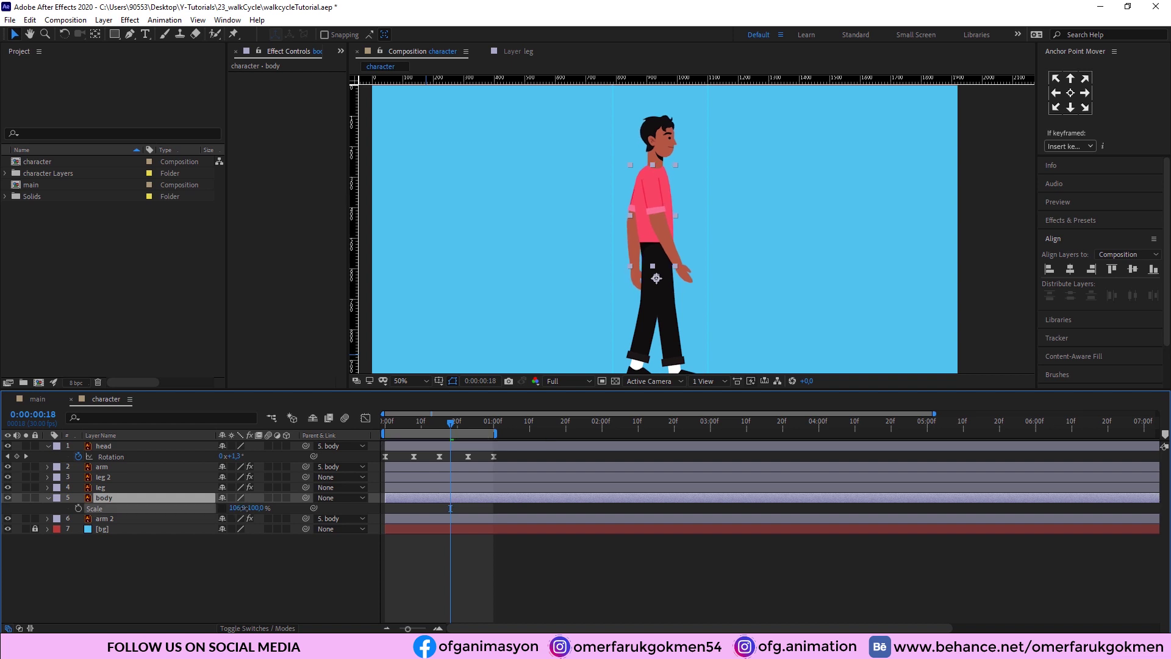
key(Return)
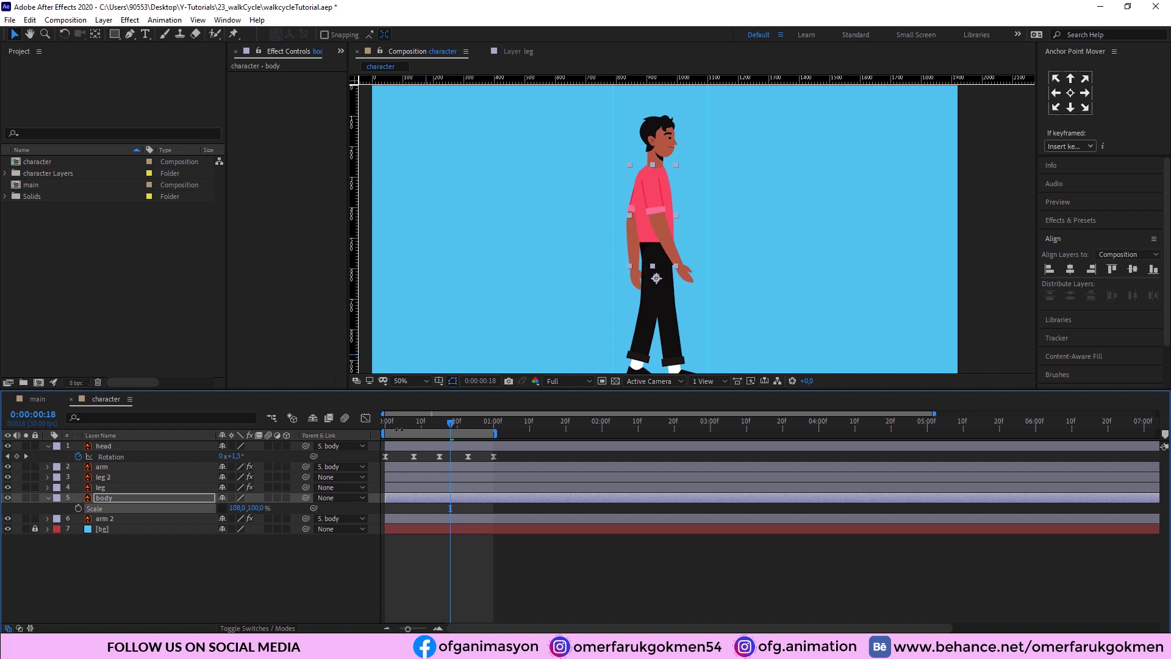
key(space)
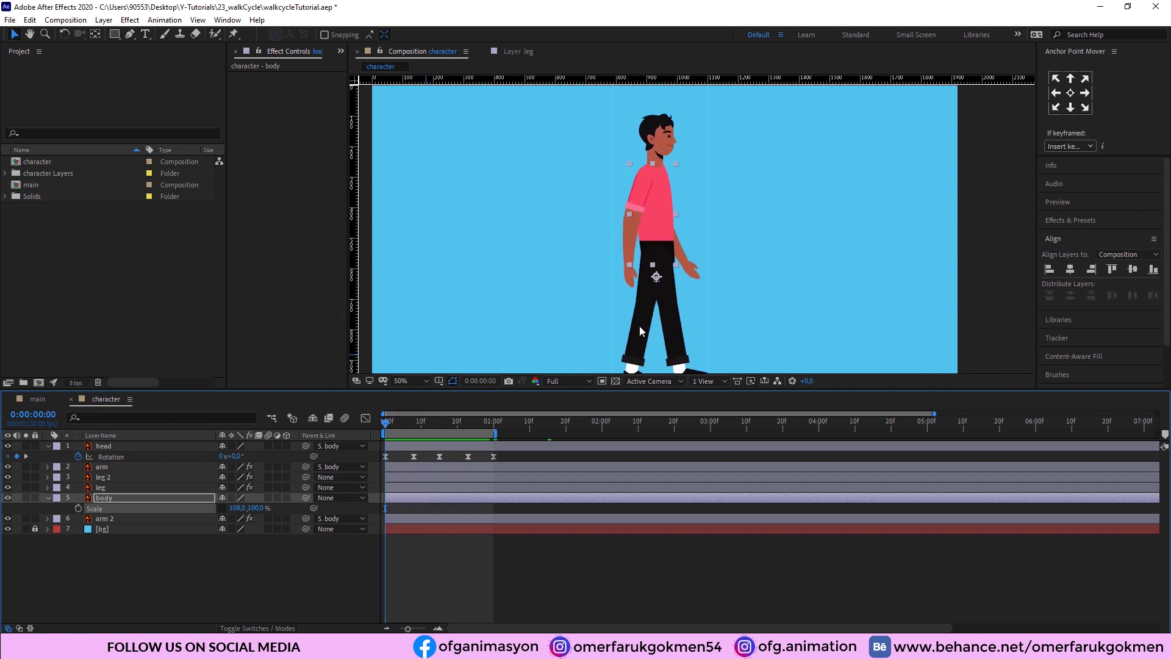
scroll(669, 283, up, 2)
scroll(658, 268, down, 1)
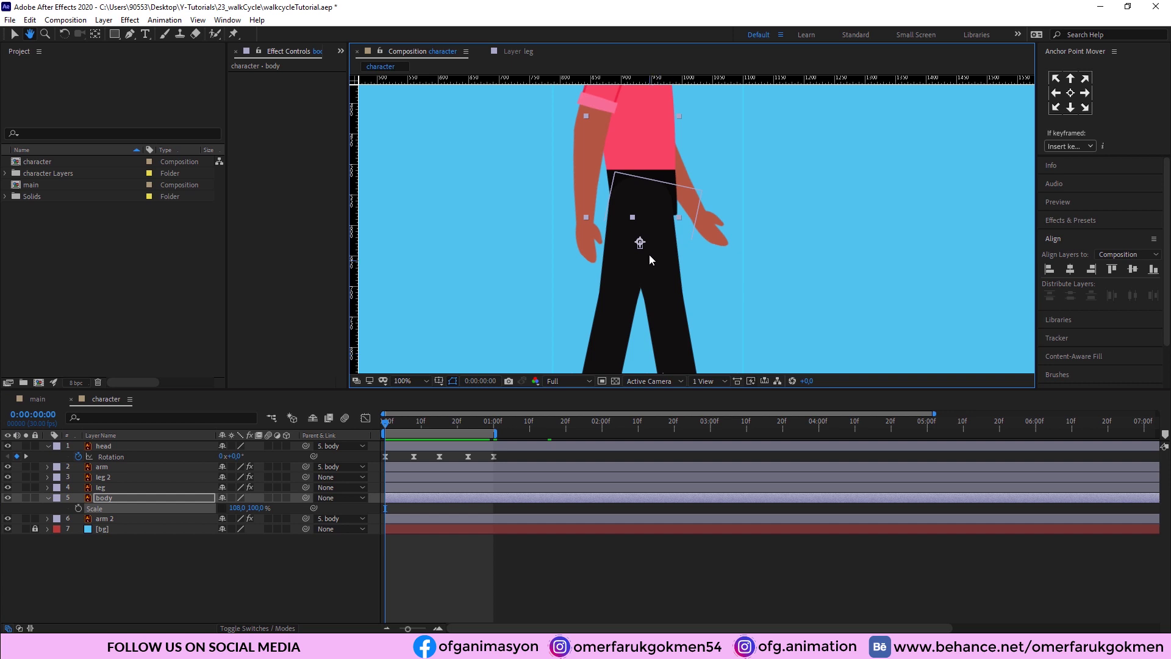
Step: Select the leg and leg 2 layers and reveal their keyframed puppet pins with U
click(103, 488)
ctrl+click(106, 478)
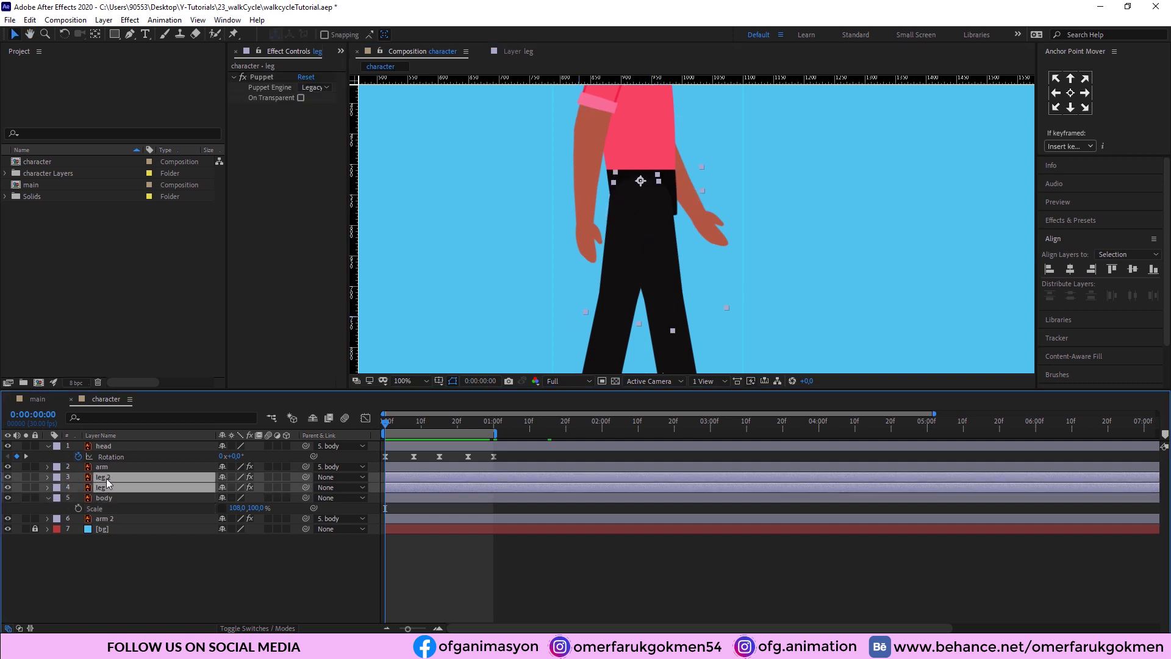
key(u)
scroll(272, 521, down, 2)
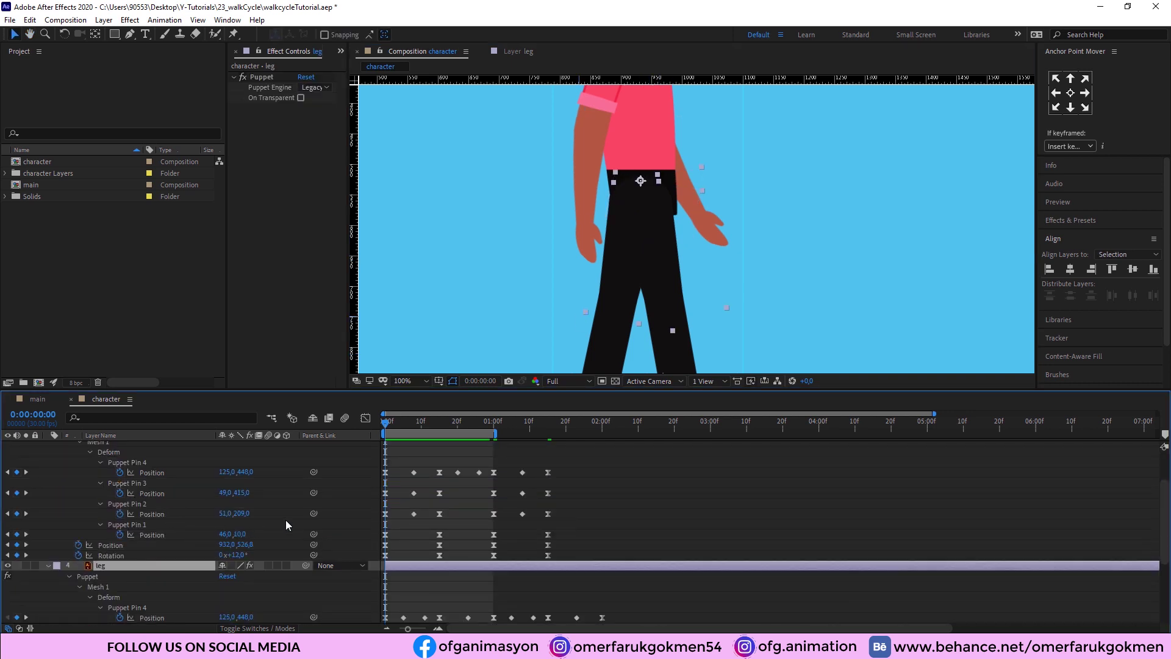
scroll(233, 521, up, 2)
drag(363, 519, 607, 577)
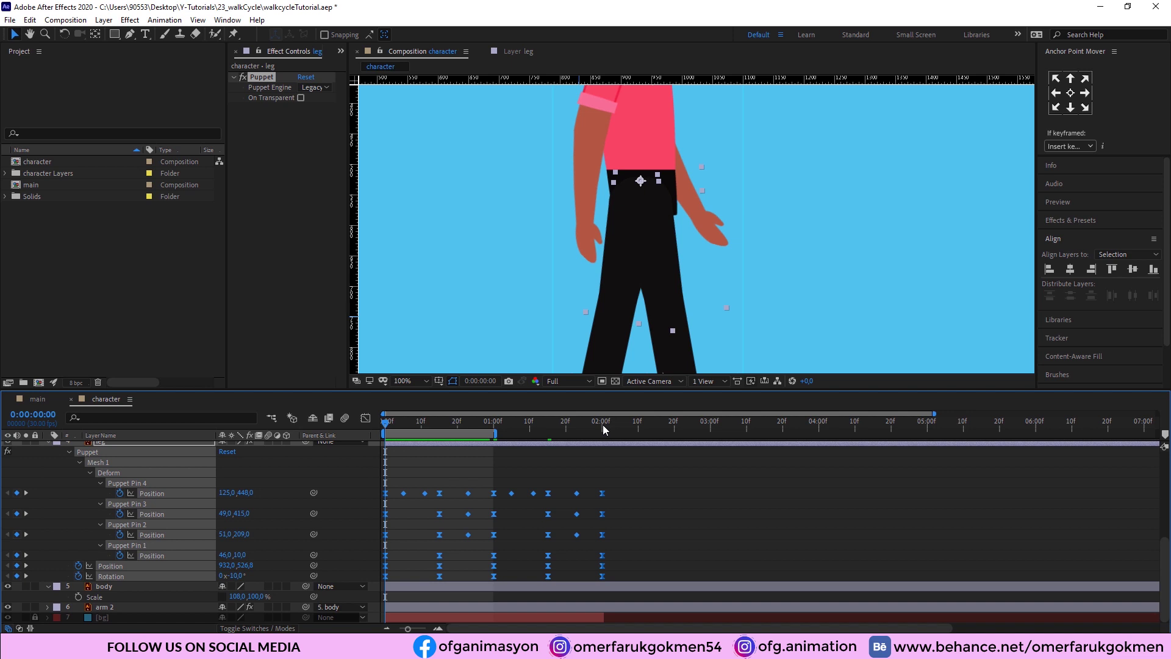